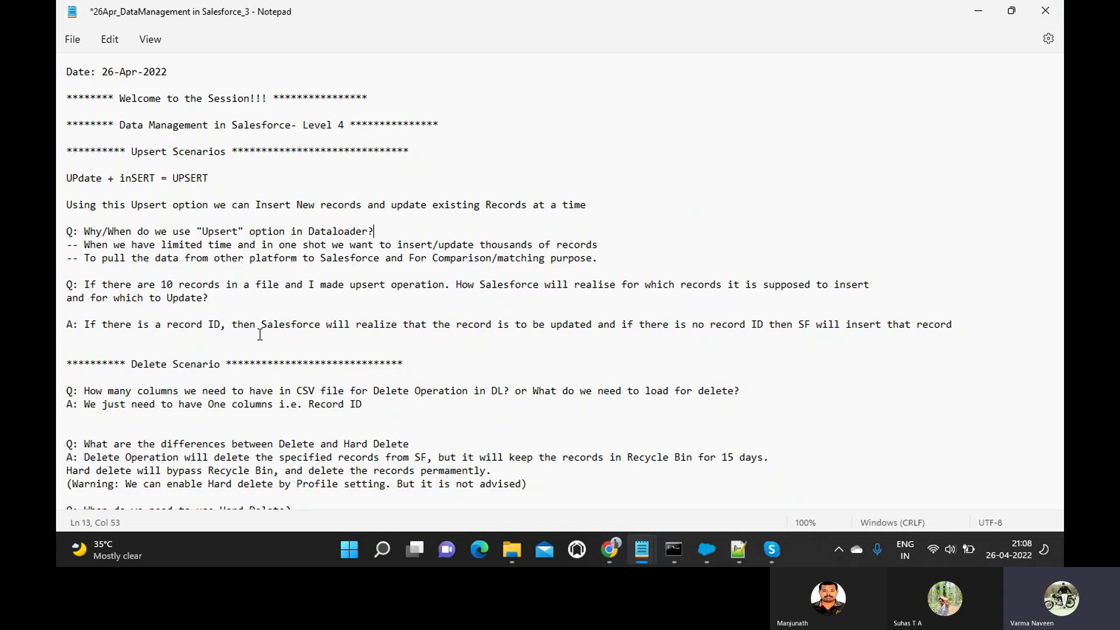
Switch between the Skype call and the Upsert/Delete session notes, marking the Upsert option line.
{"action": "key", "text": "alt+Tab"}
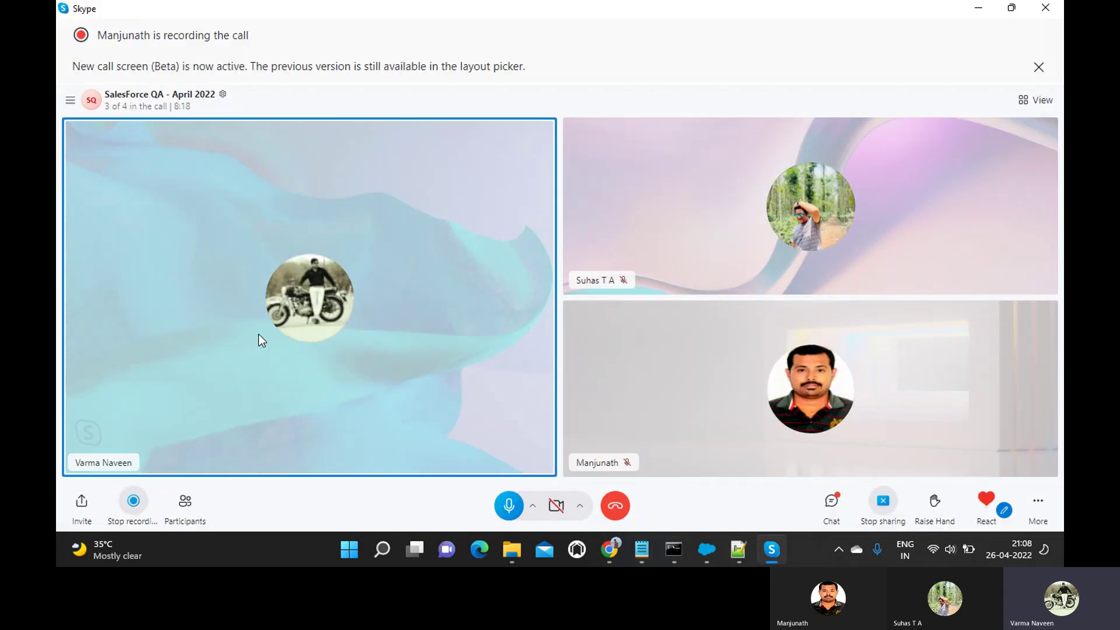
{"action": "key", "text": "alt+Tab"}
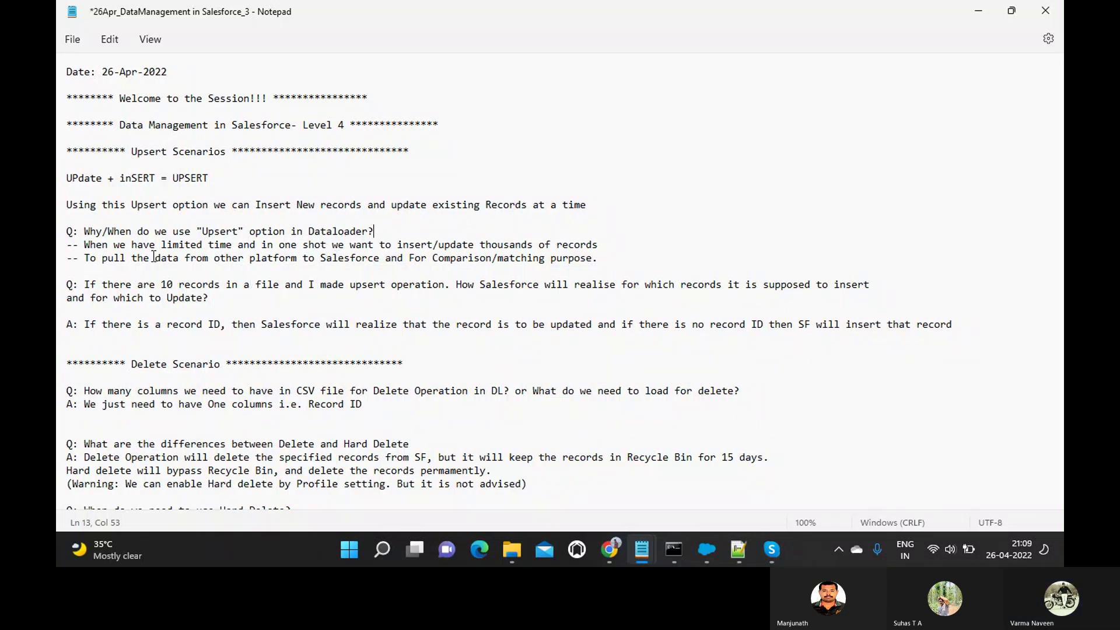
{"action": "left_click", "coordinate": [60, 211]}
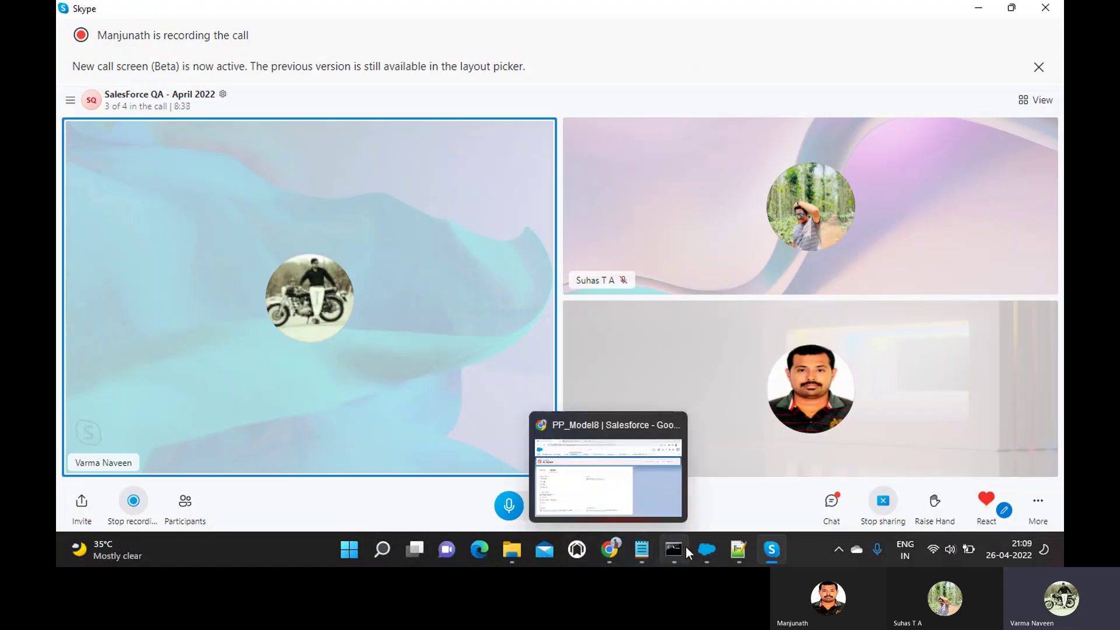
Open the Update_Insert file from the Desktop's Dataloader folder in Excel.
{"action": "mouse_move", "coordinate": [746, 550]}
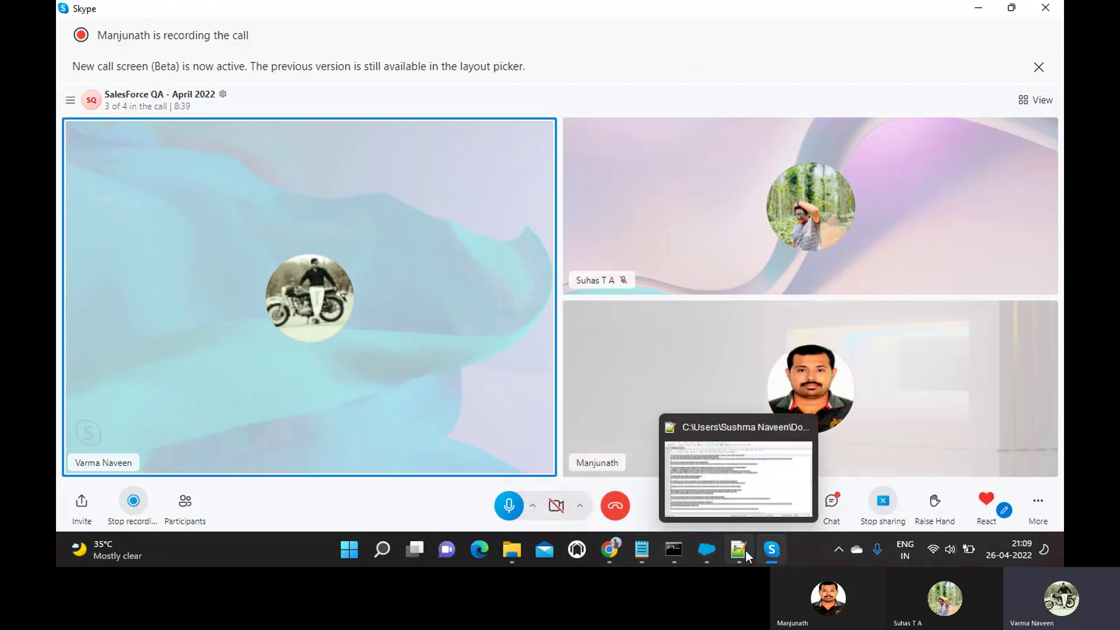
{"action": "left_click", "coordinate": [511, 551]}
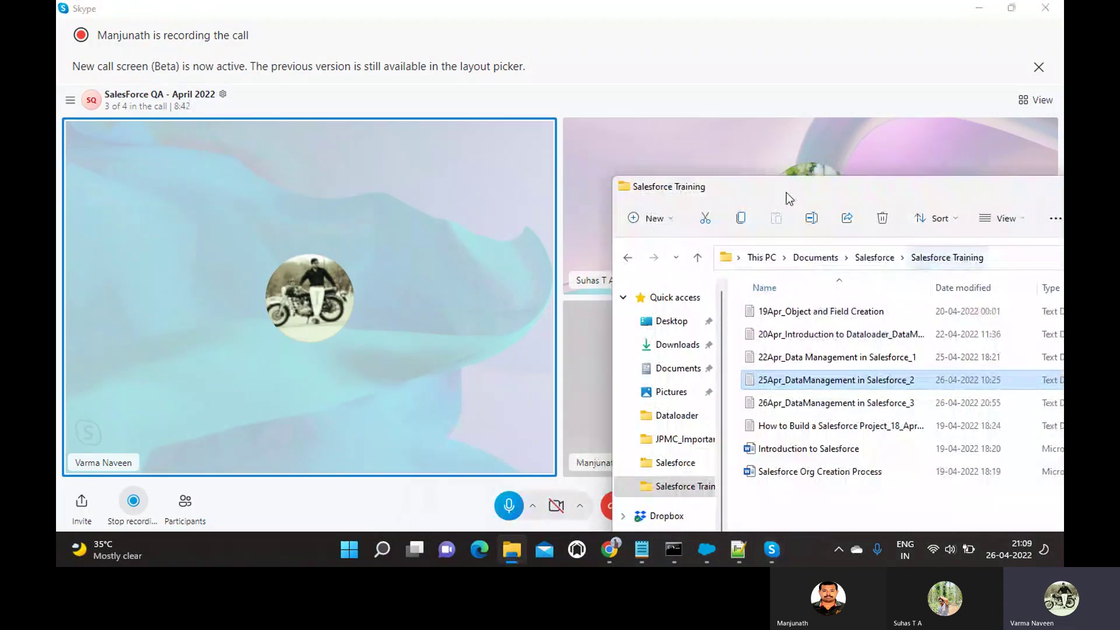
{"action": "left_click_drag", "start_coordinate": [727, 187], "coordinate": [339, 72]}
{"action": "left_click", "coordinate": [290, 300]}
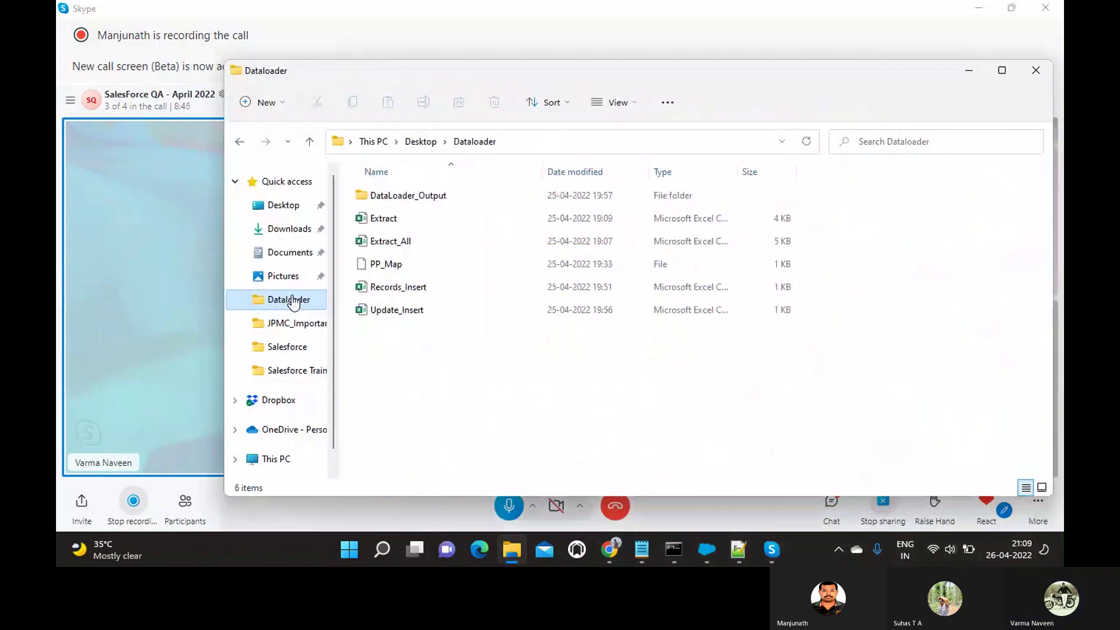
{"action": "double_click", "coordinate": [408, 304]}
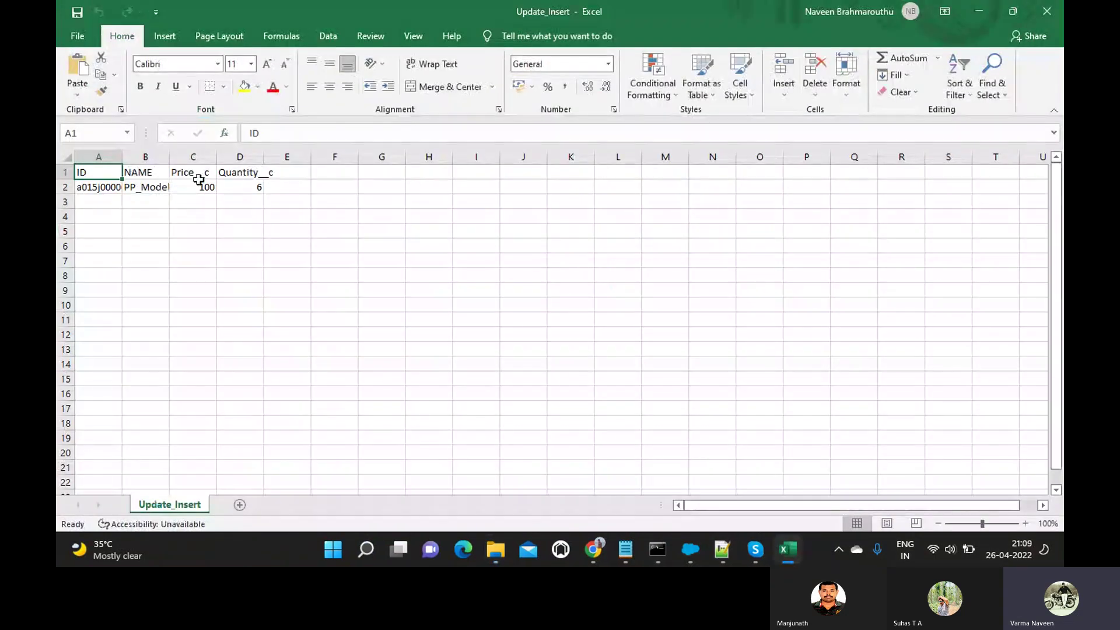
Fit columns A, B and D of Update_Insert and column A of Records_Insert to their contents.
{"action": "left_click_drag", "start_coordinate": [124, 158], "coordinate": [174, 157]}
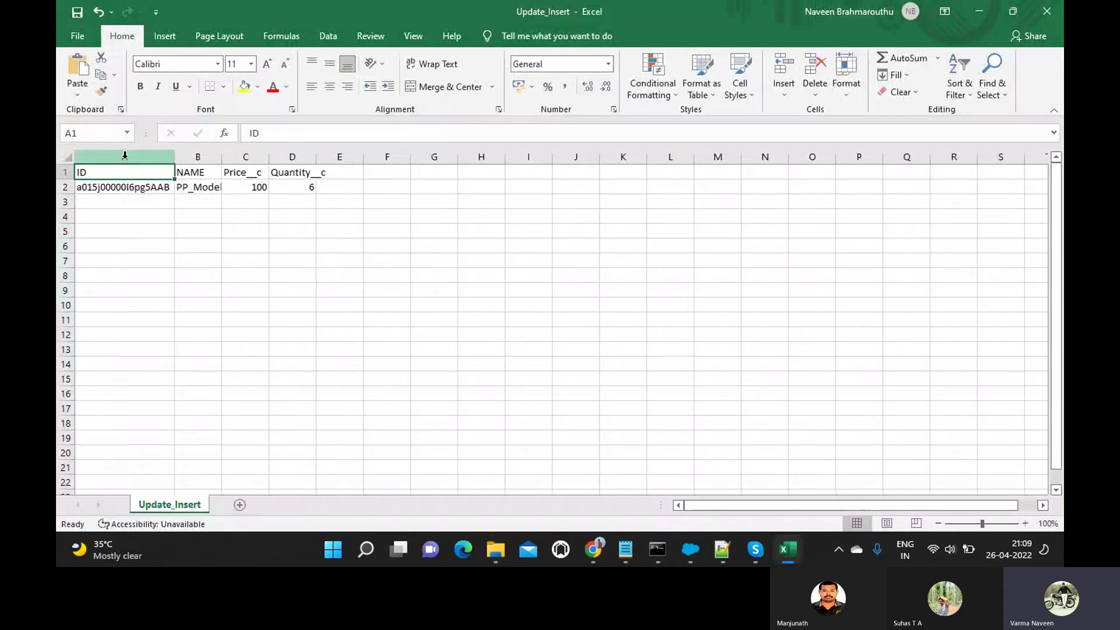
{"action": "double_click", "coordinate": [220, 157]}
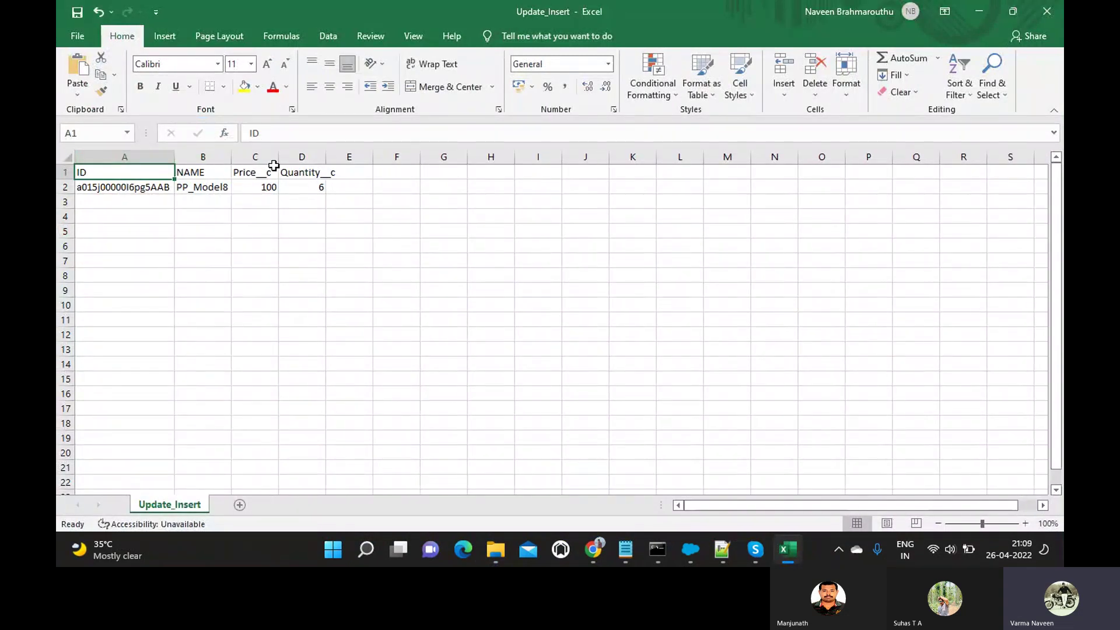
{"action": "double_click", "coordinate": [325, 155]}
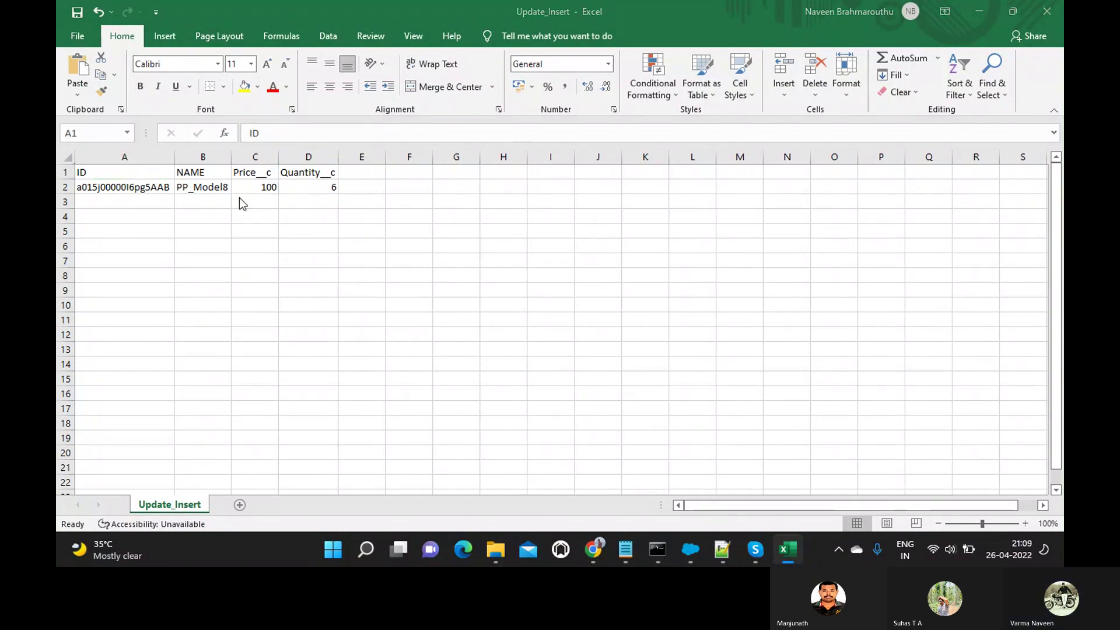
{"action": "key", "text": "alt+Tab"}
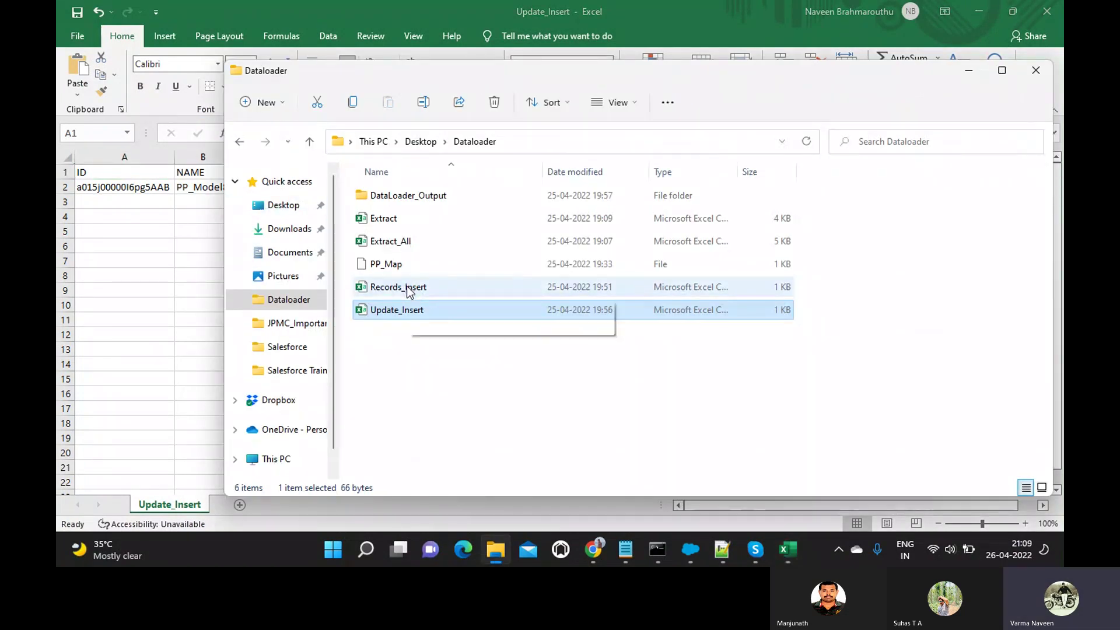
{"action": "double_click", "coordinate": [407, 286]}
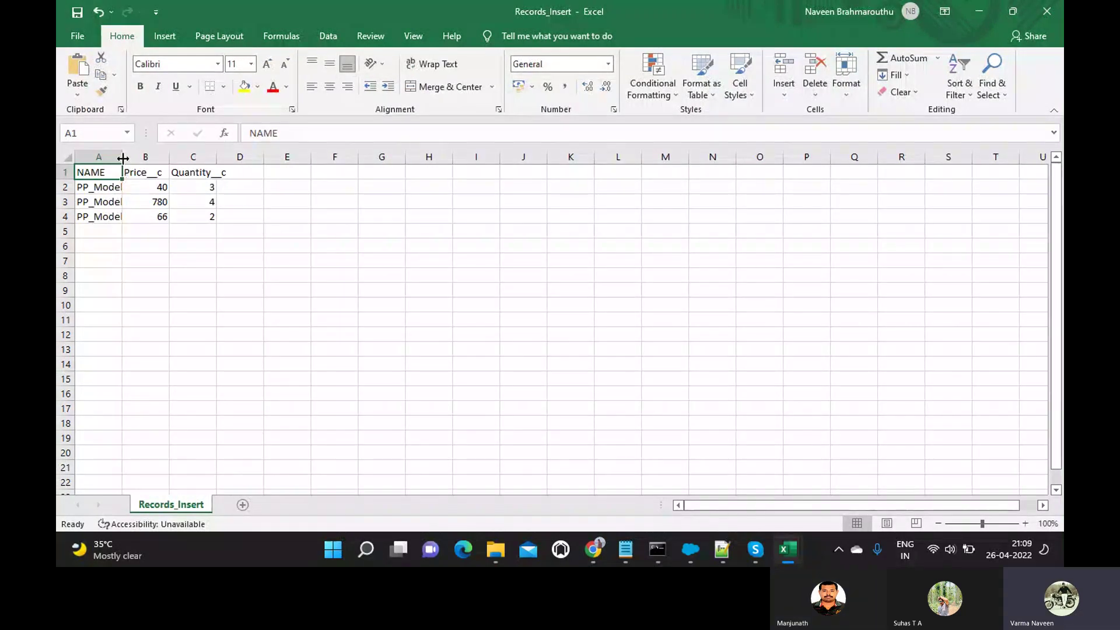
{"action": "double_click", "coordinate": [123, 158]}
{"action": "key", "text": "alt+Tab"}
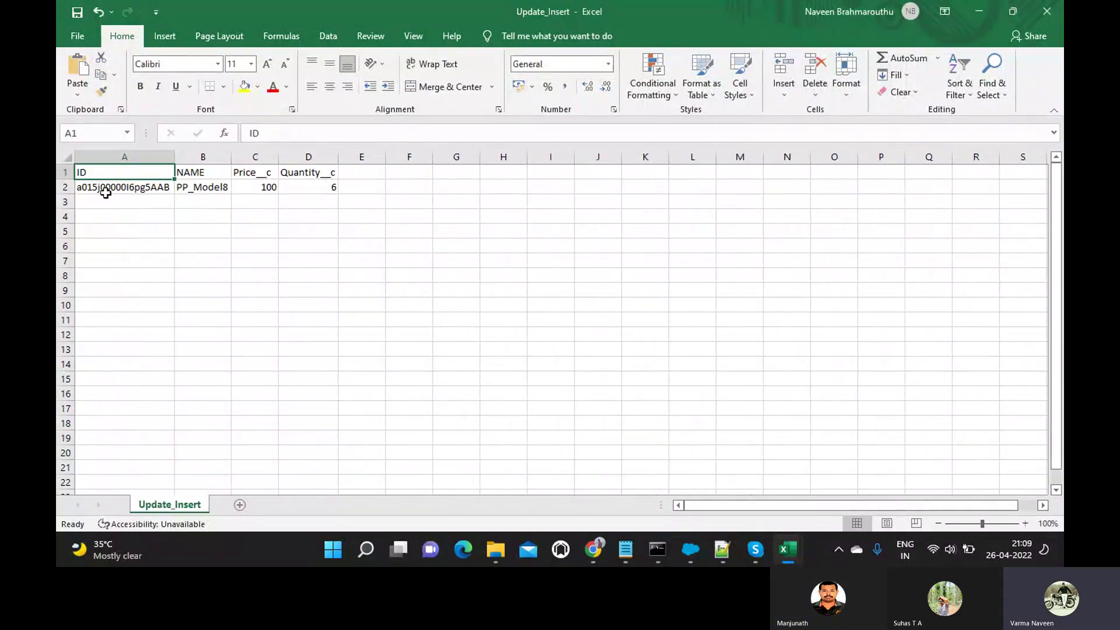
Copy the full record ID from Update_Insert cell A2 and switch to the Salesforce page in Chrome.
{"action": "left_click", "coordinate": [115, 203]}
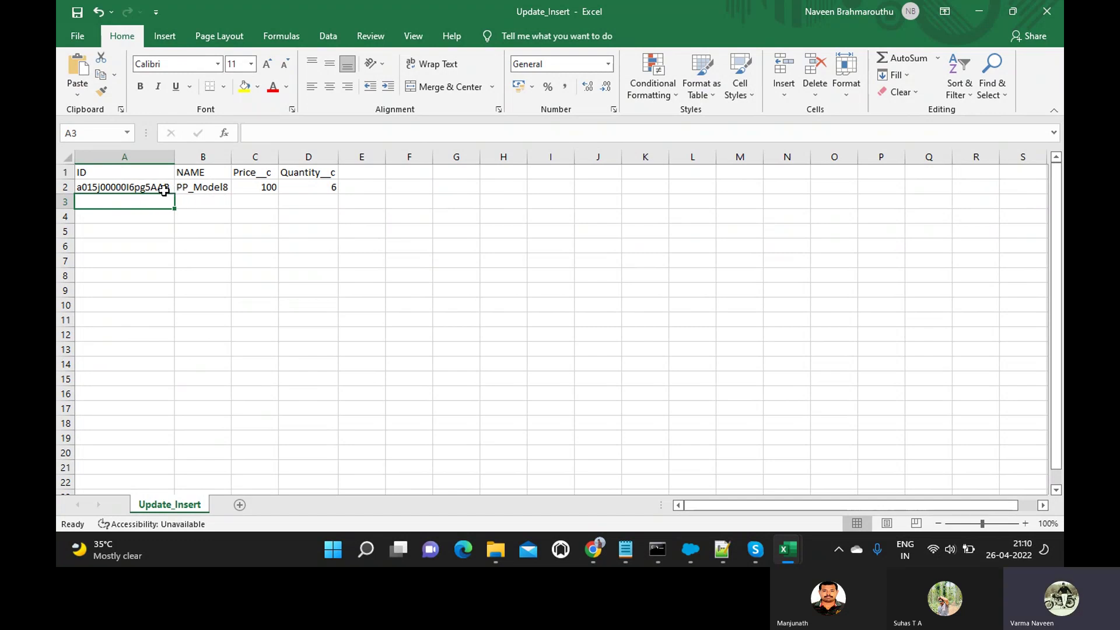
{"action": "left_click", "coordinate": [151, 188]}
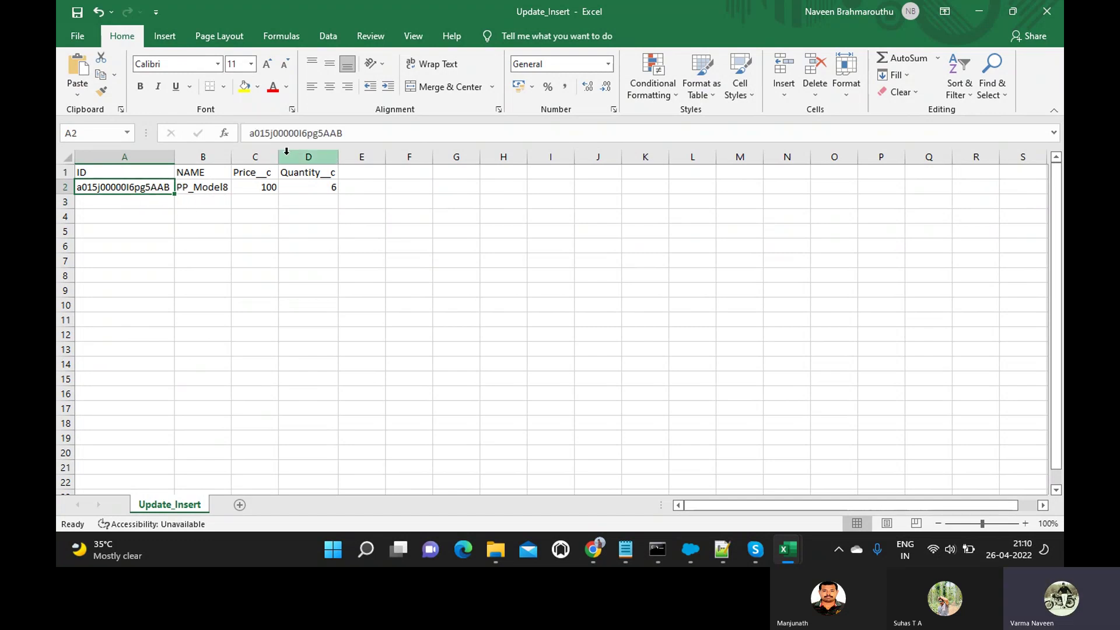
{"action": "key", "text": "ctrl+Tab"}
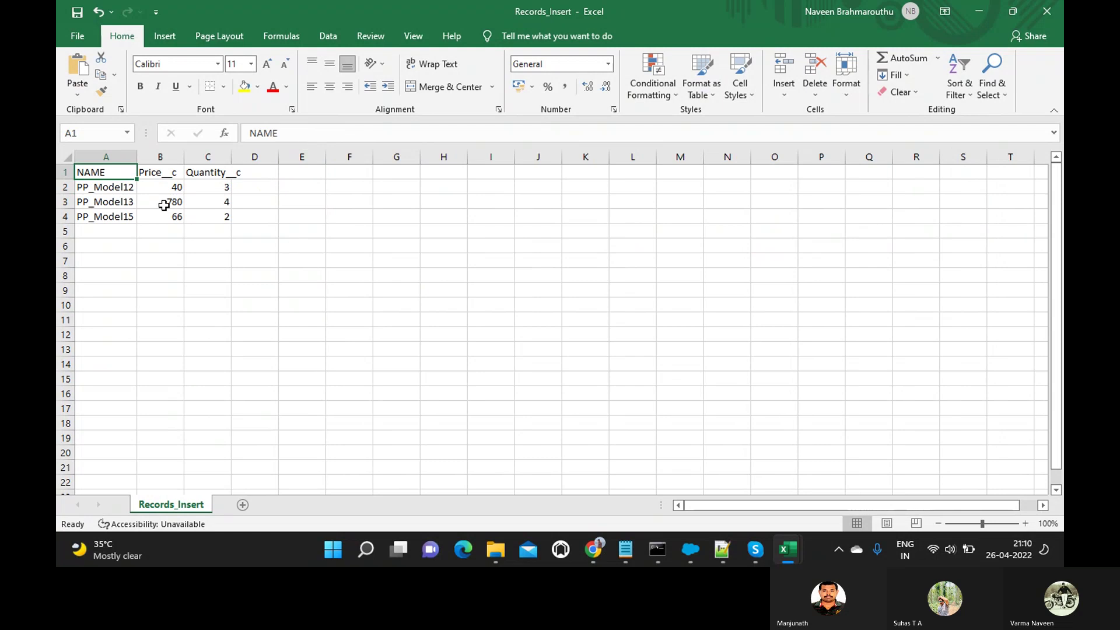
{"action": "key", "text": "ctrl+Tab"}
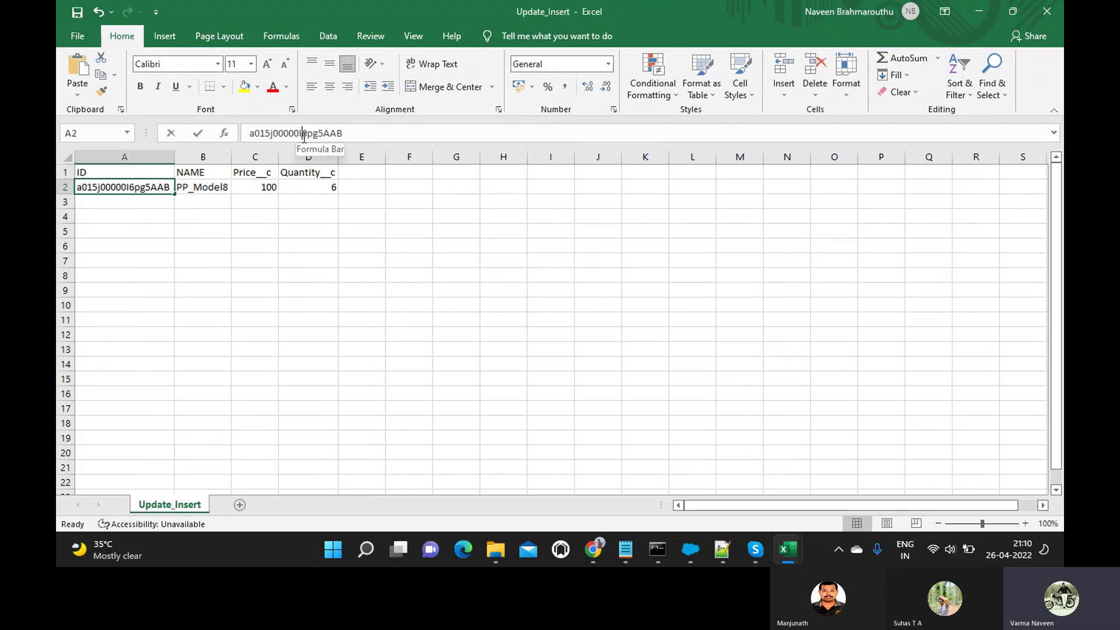
{"action": "double_click", "coordinate": [304, 133]}
{"action": "key", "text": "ctrl+c"}
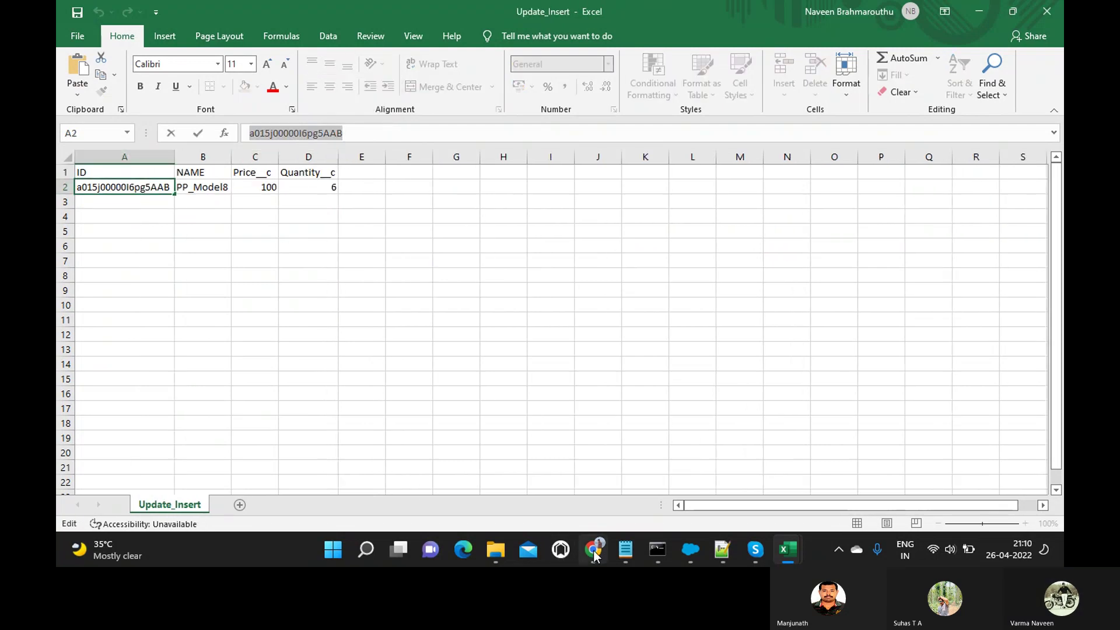
{"action": "mouse_move", "coordinate": [595, 554]}
{"action": "left_click", "coordinate": [617, 482]}
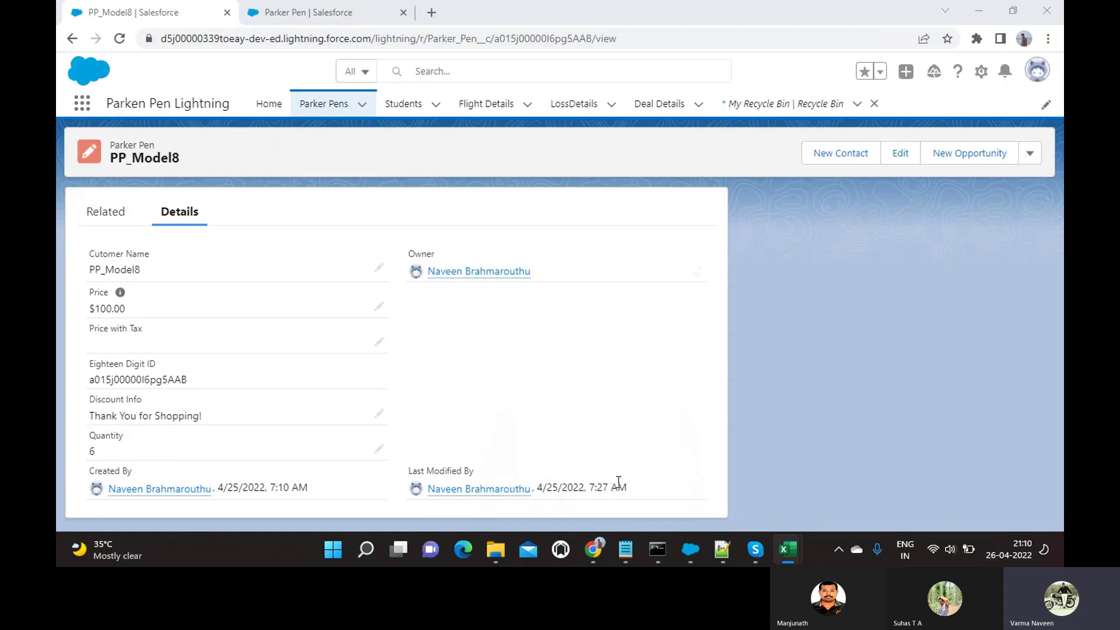
Paste the copied ID into Chrome's address bar to open record PP_Model8, then return to Excel.
{"action": "double_click", "coordinate": [537, 44]}
{"action": "key", "text": "ctrl+v"}
{"action": "key", "text": "Return"}
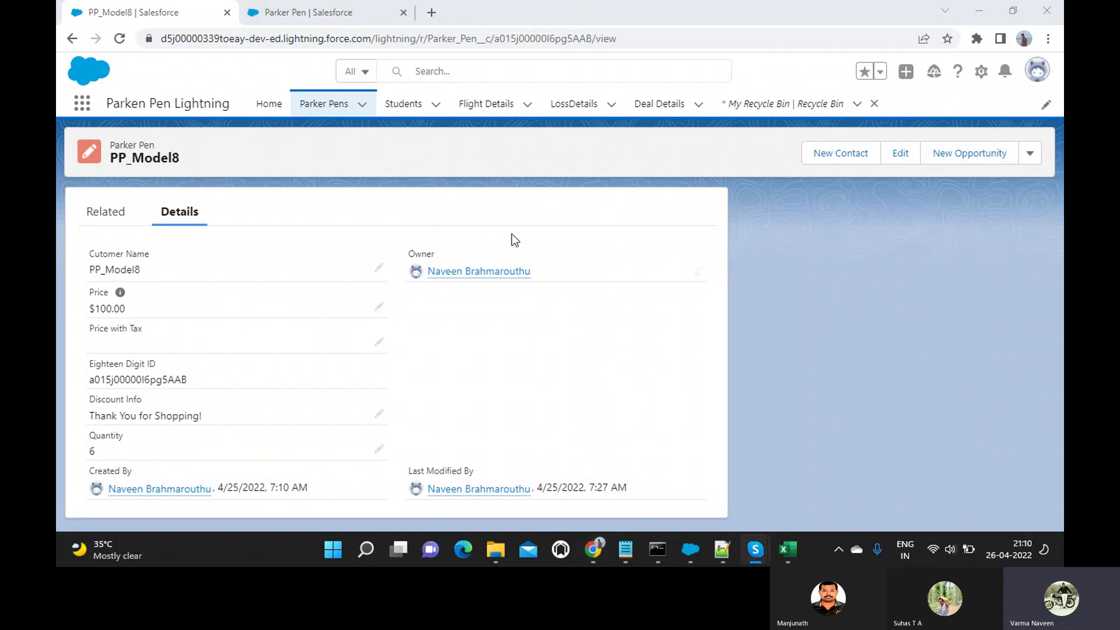
{"action": "double_click", "coordinate": [553, 39]}
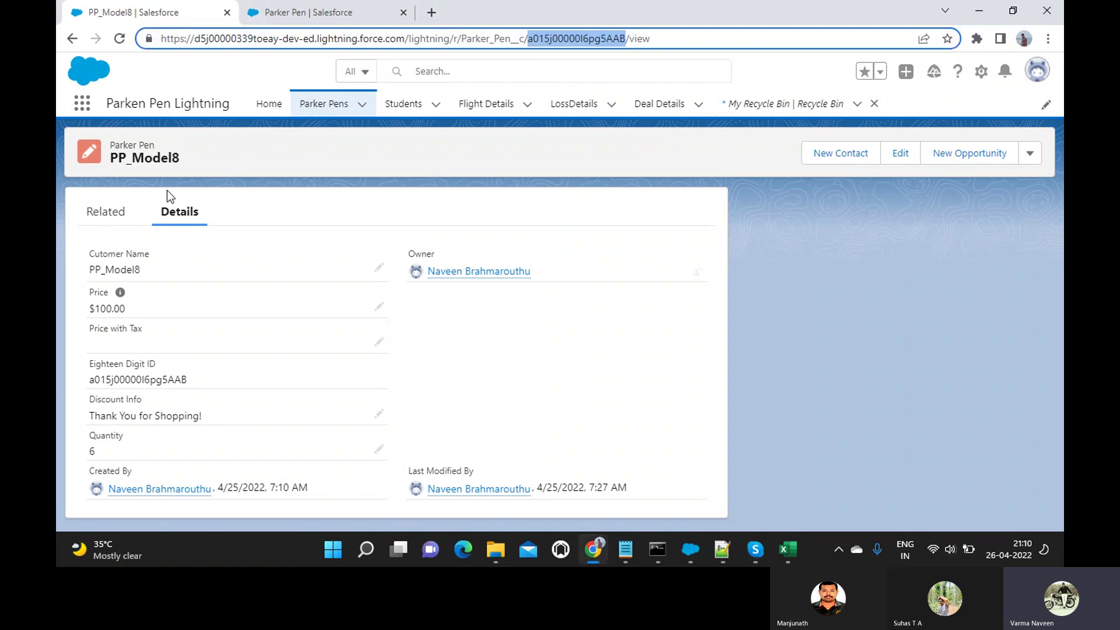
{"action": "key", "text": "alt+Tab"}
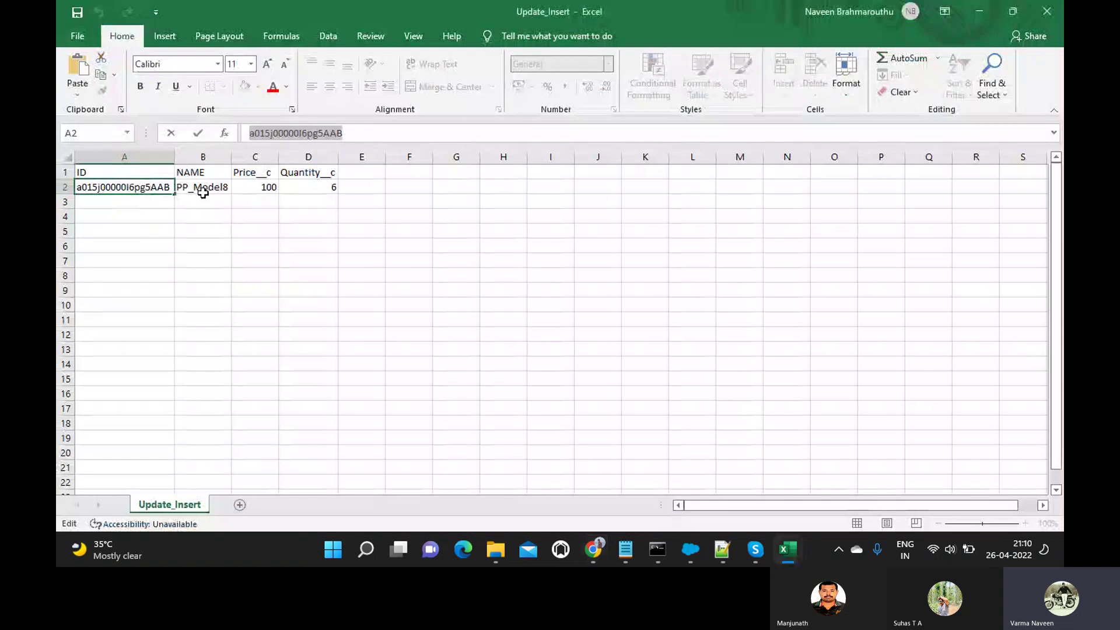
Change the existing row to Upsert_Pen with price 120 and quantity 4.
{"action": "left_click", "coordinate": [207, 190]}
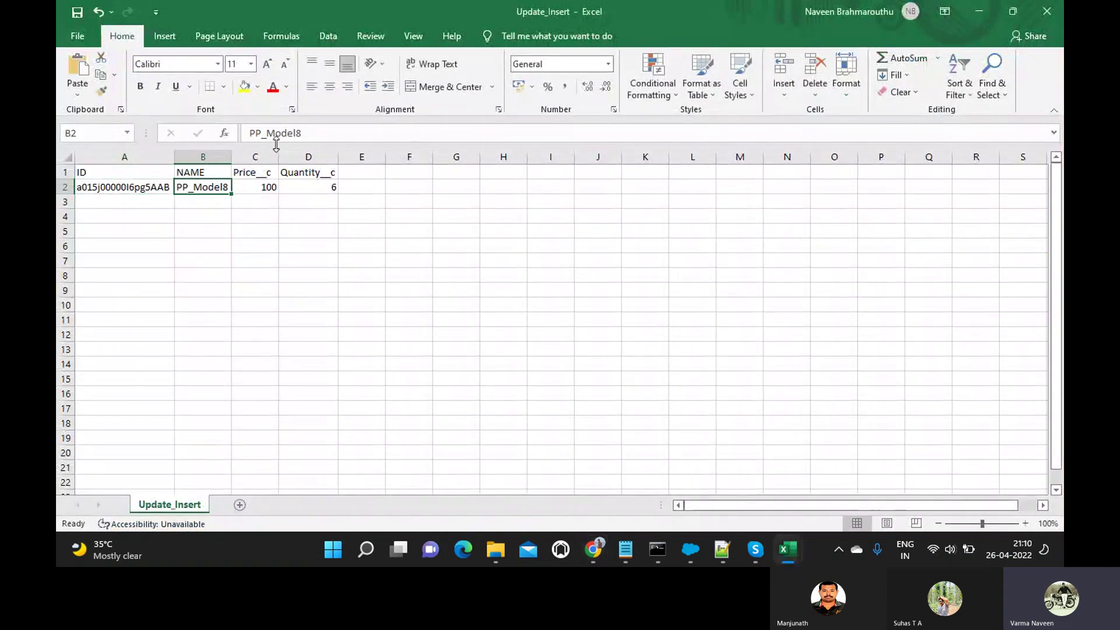
{"action": "type", "text": "Upse"}
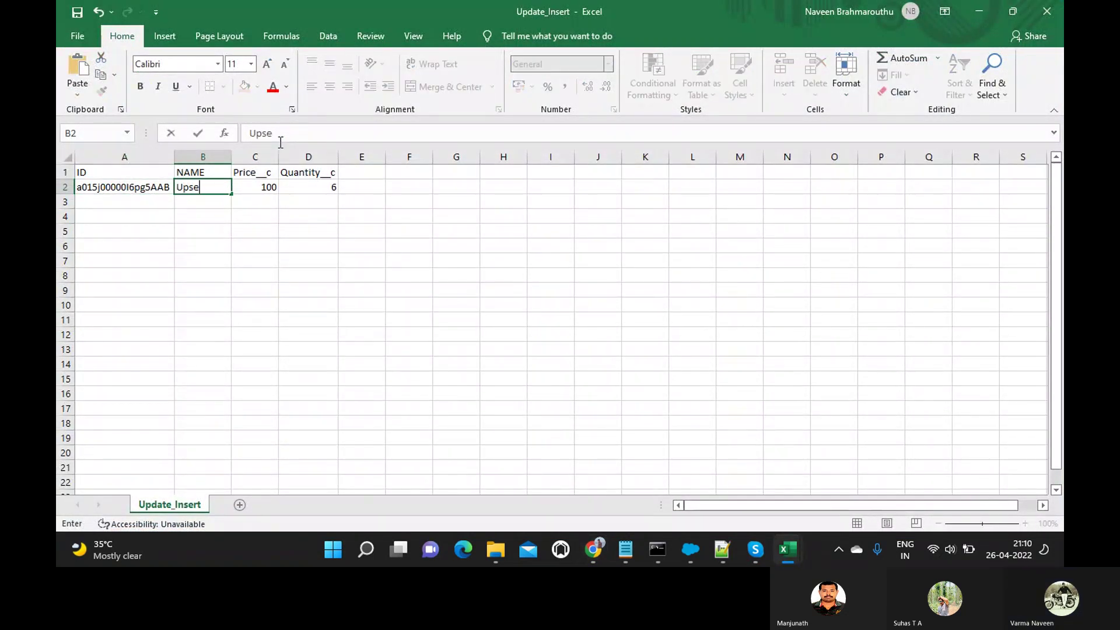
{"action": "type", "text": "rt_Pen"}
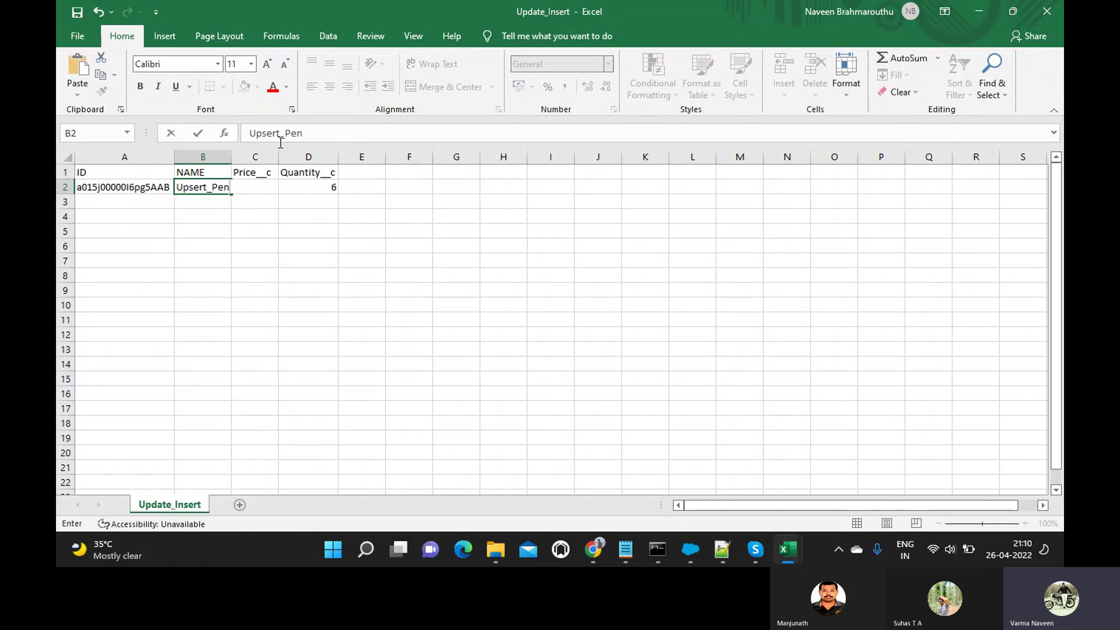
{"action": "key", "text": "Tab"}
{"action": "left_click_drag", "start_coordinate": [231, 154], "coordinate": [315, 156]}
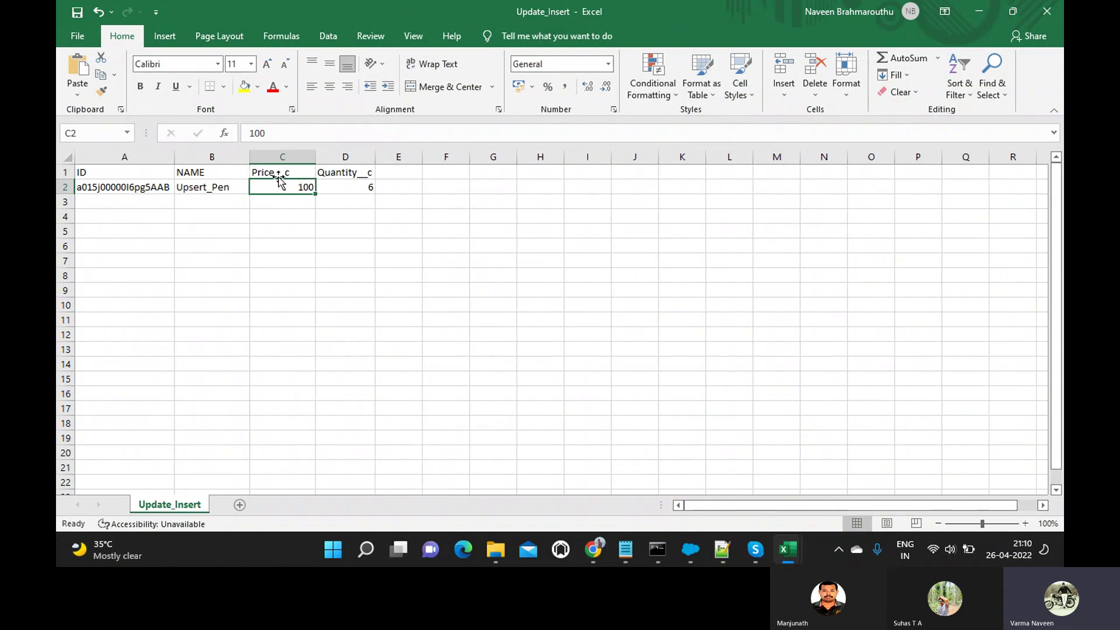
{"action": "type", "text": "20"}
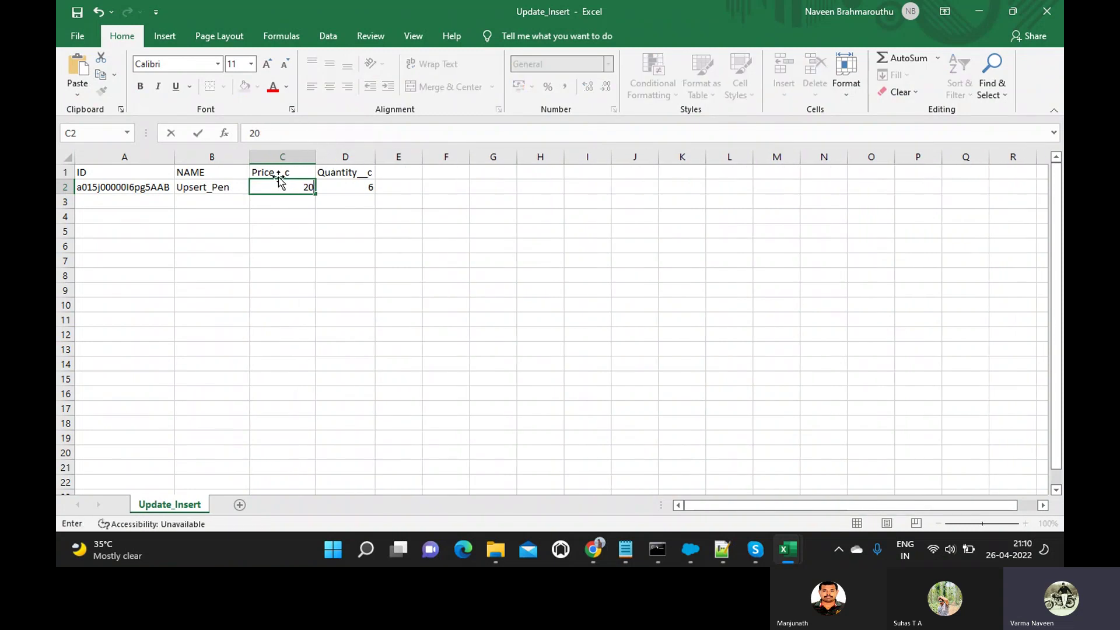
{"action": "key", "text": "Tab"}
{"action": "left_click", "coordinate": [281, 181]}
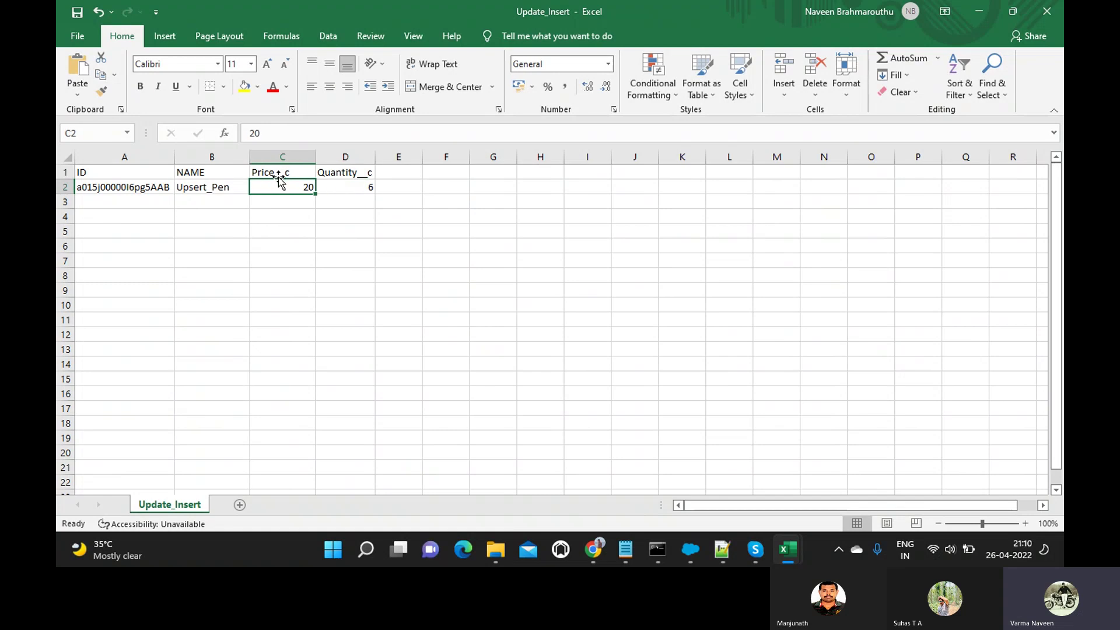
{"action": "type", "text": "1"}
{"action": "key", "text": "Tab"}
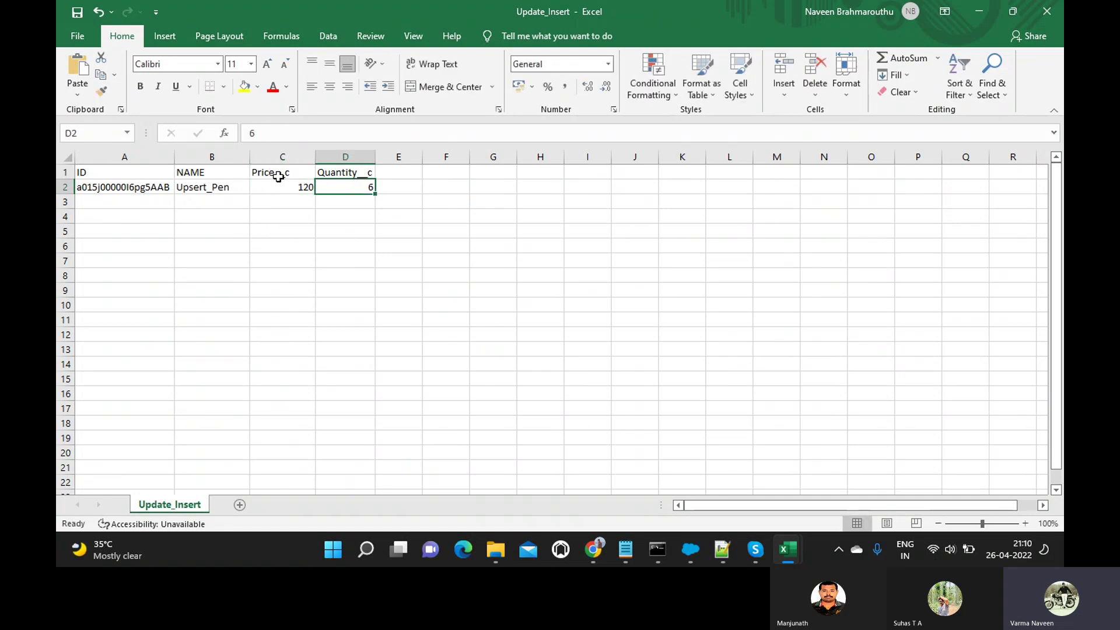
{"action": "type", "text": "4"}
{"action": "left_click", "coordinate": [130, 202]}
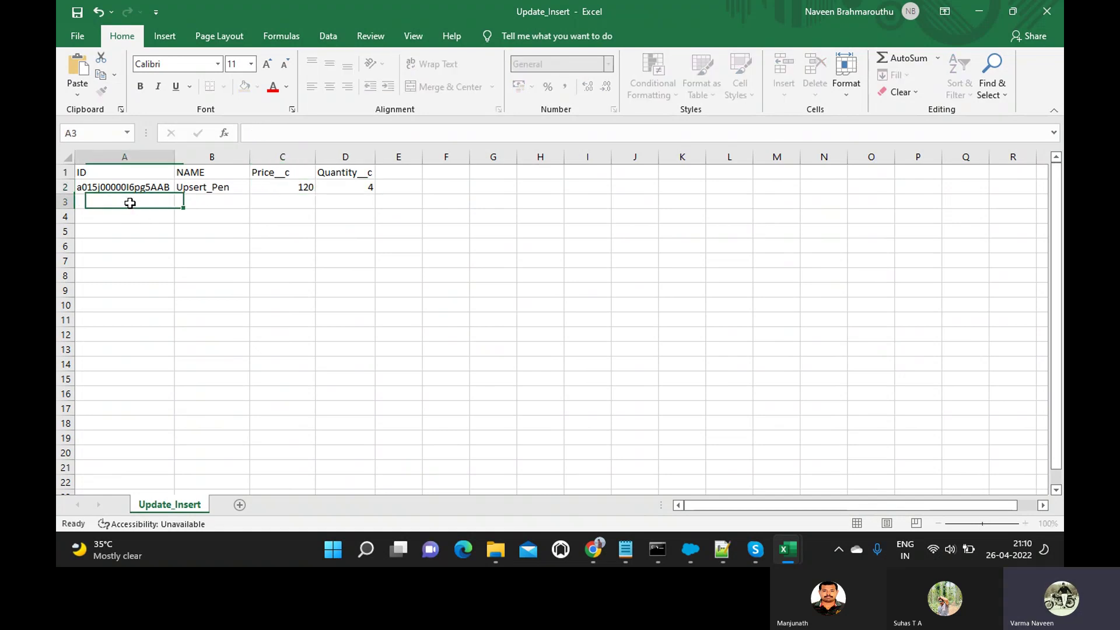
Add row 3 as Insert_Pen1 with price 150 and quantity 5, leaving its ID blank.
{"action": "left_click", "coordinate": [193, 205]}
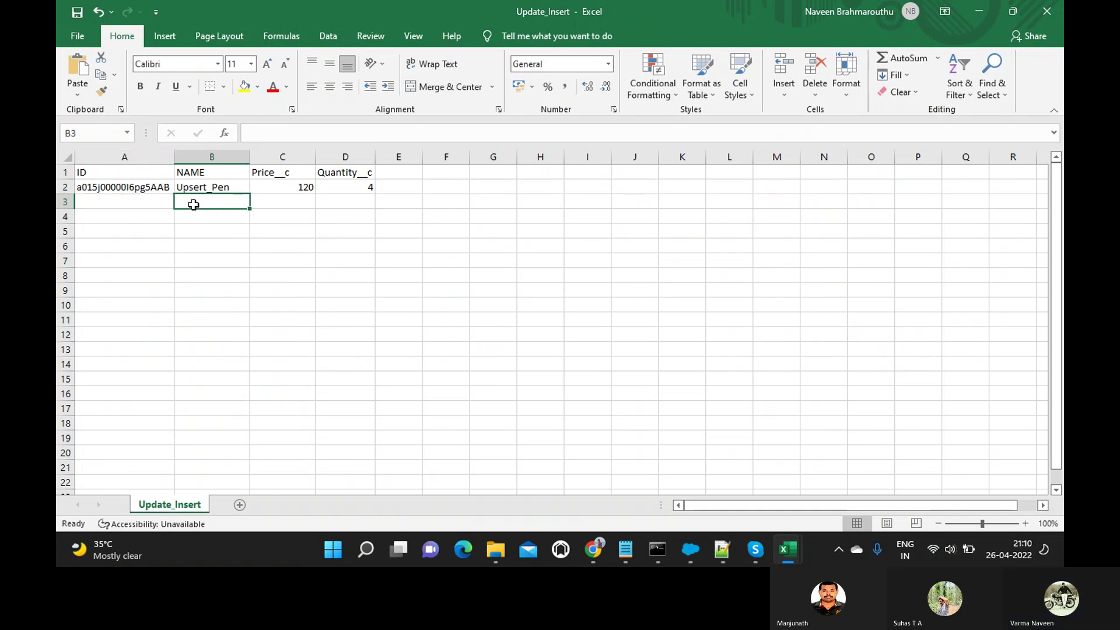
{"action": "type", "text": "Ins"}
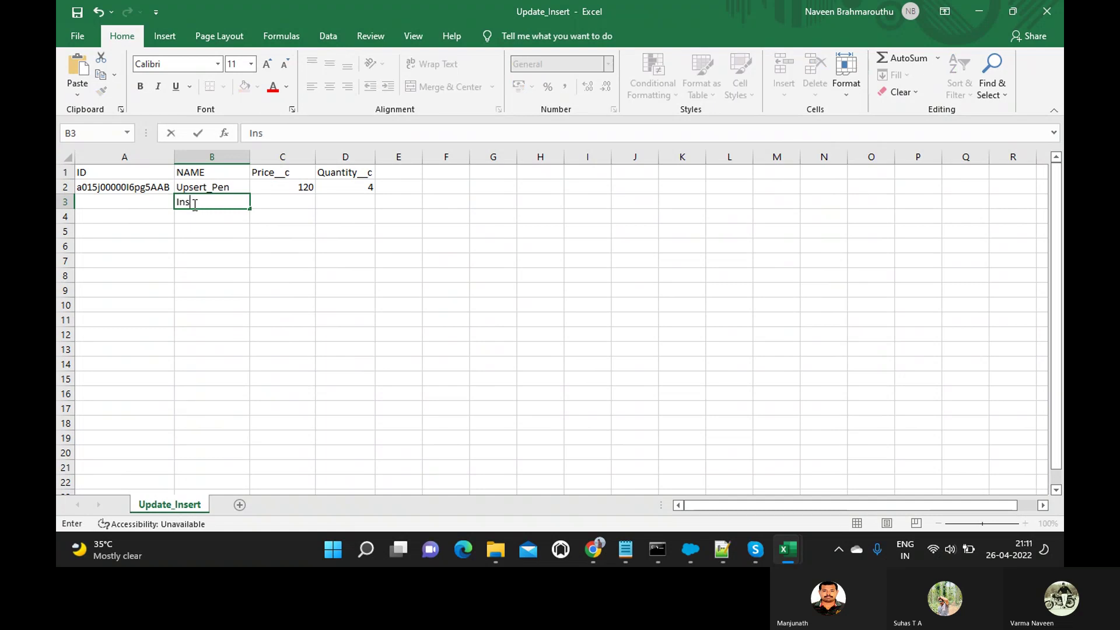
{"action": "type", "text": "ert_Pen1"}
{"action": "key", "text": "Tab"}
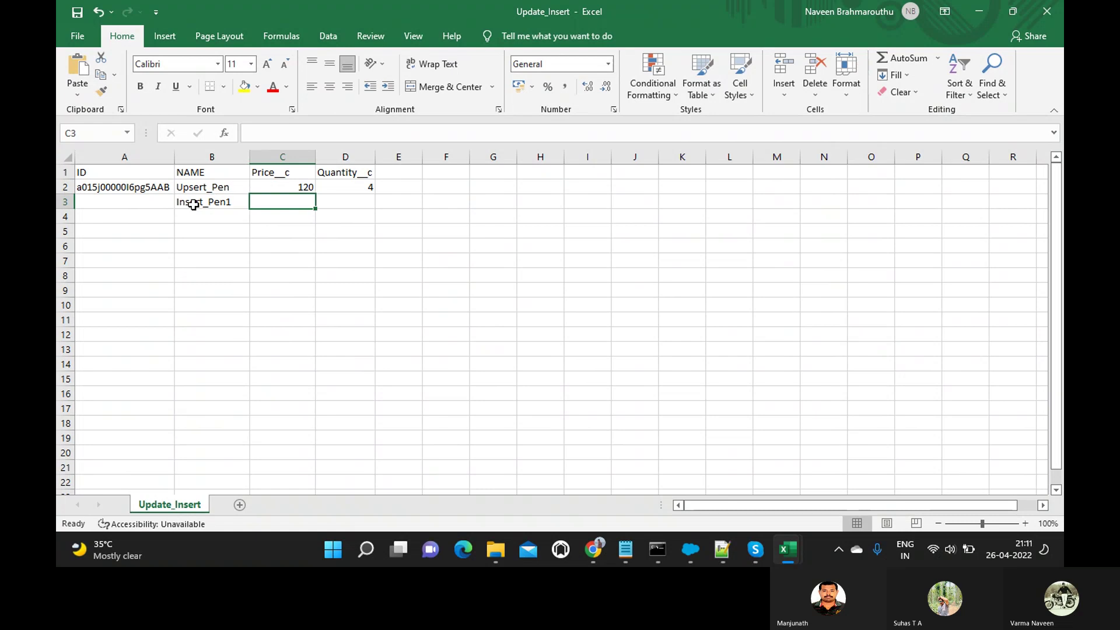
{"action": "type", "text": "150"}
{"action": "key", "text": "Tab"}
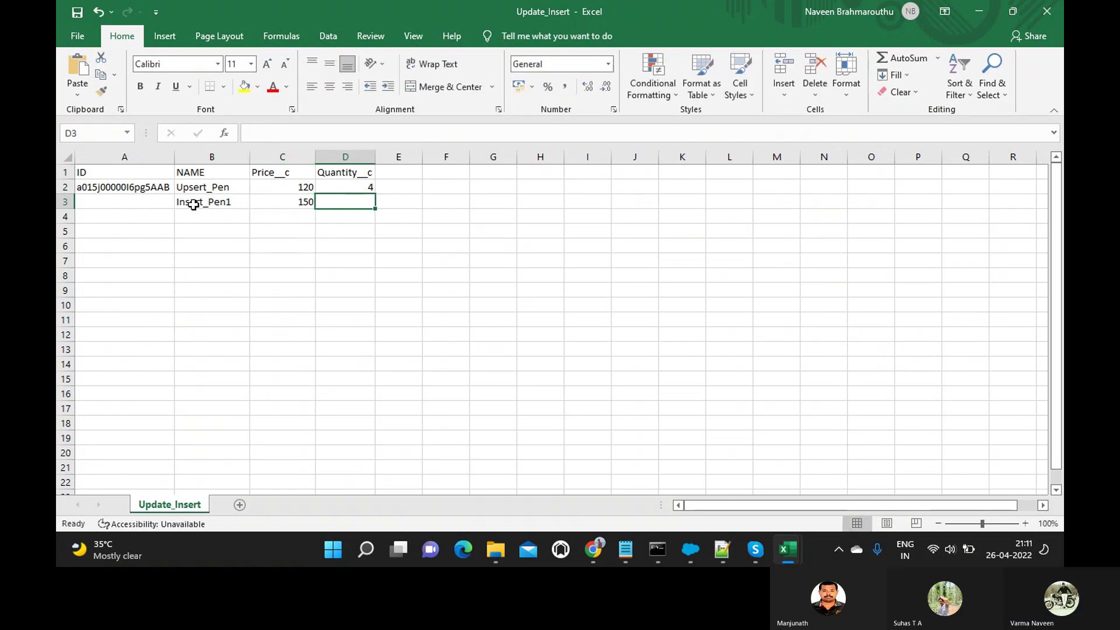
{"action": "type", "text": "5"}
{"action": "key", "text": "Return"}
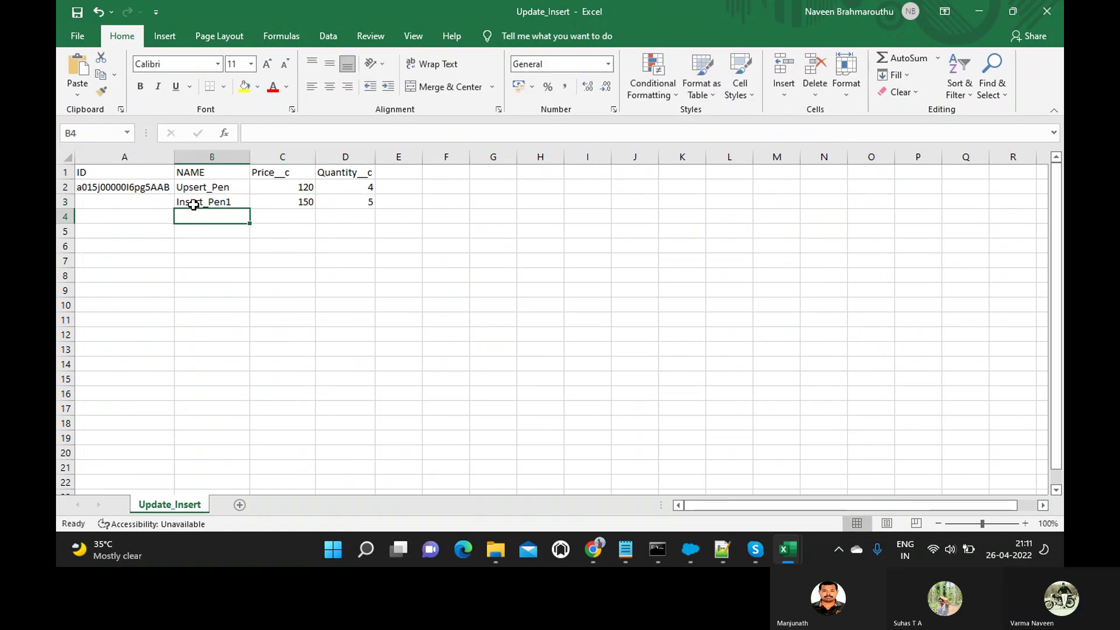
Add row 4 as Insert_Pen2 with price 200 and quantity 4, leaving its ID blank.
{"action": "type", "text": "Insert_Pen1"}
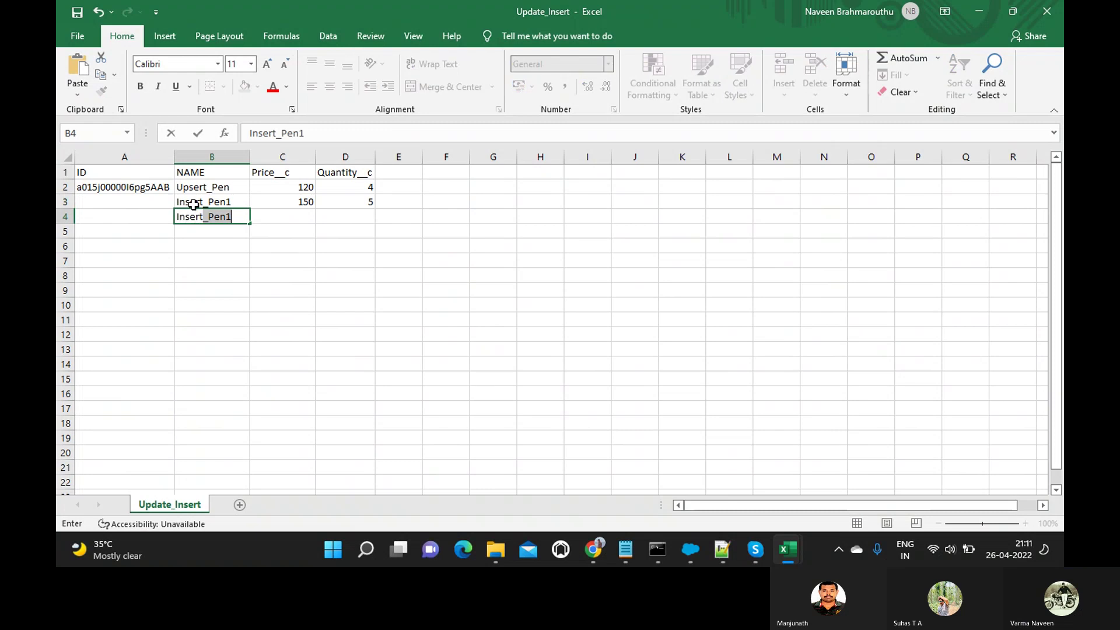
{"action": "left_click", "coordinate": [237, 216]}
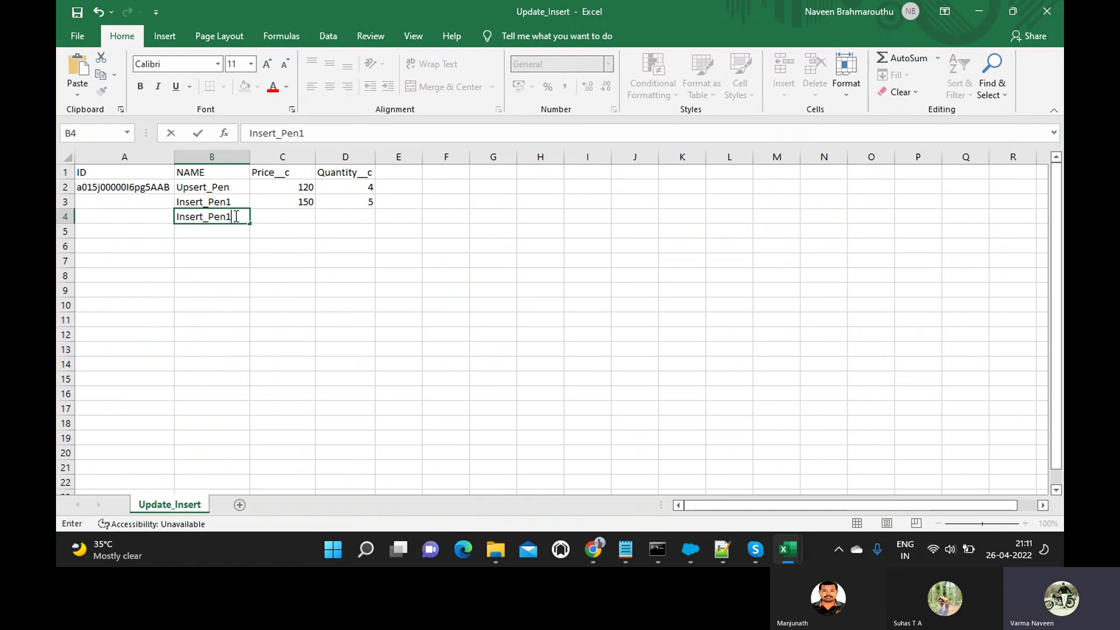
{"action": "type", "text": "2"}
{"action": "key", "text": "Tab"}
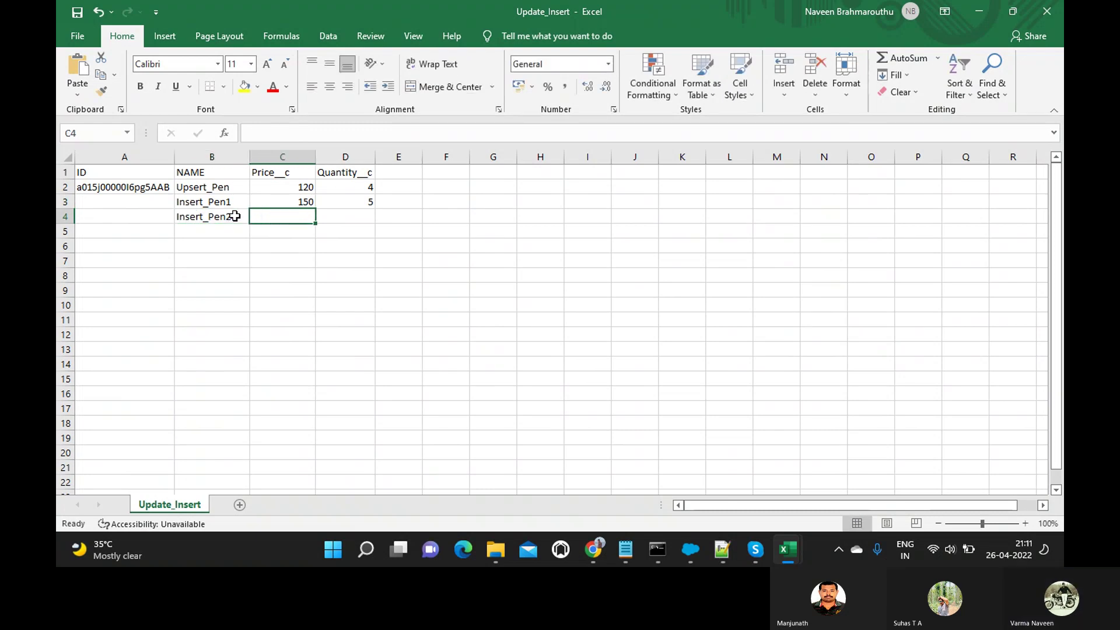
{"action": "type", "text": "200"}
{"action": "key", "text": "Tab"}
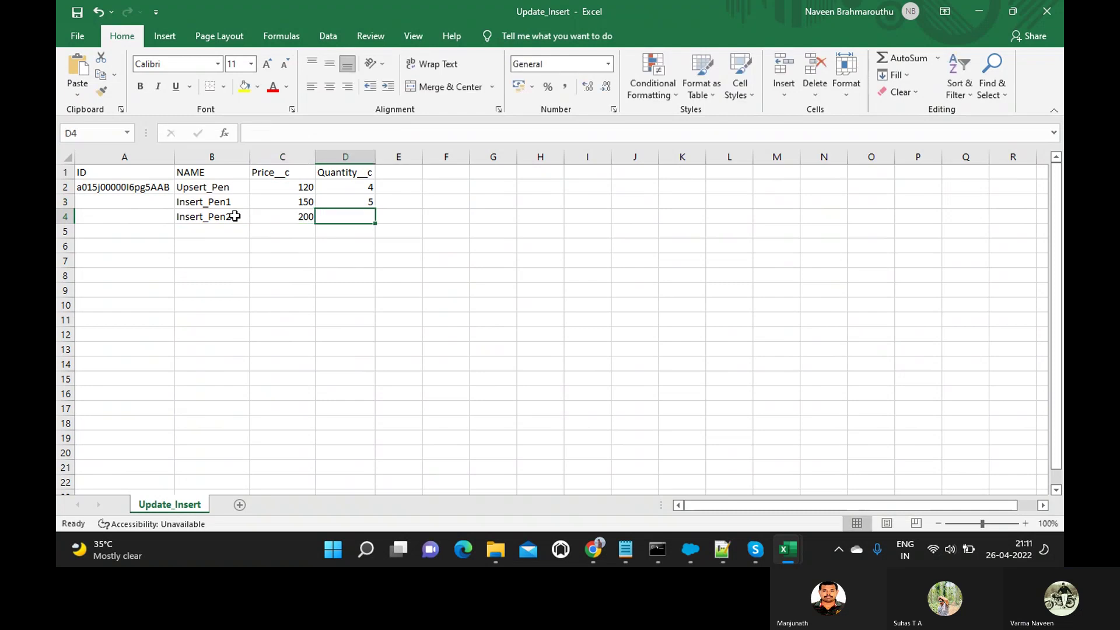
{"action": "type", "text": "4"}
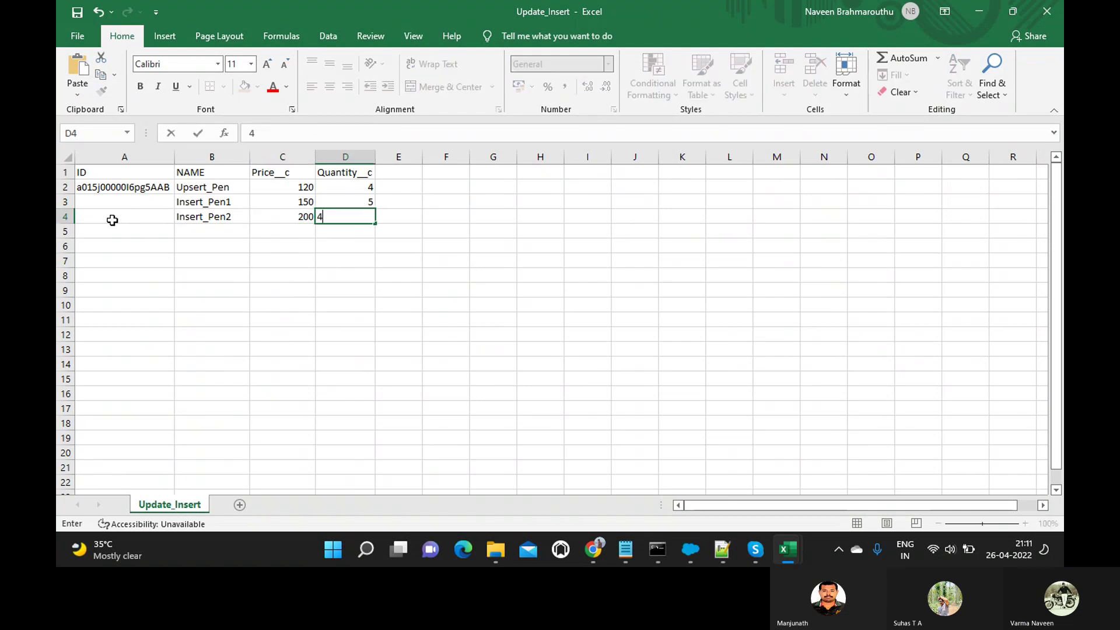
{"action": "left_click", "coordinate": [112, 220]}
Highlight the empty ID cells and data of the Insert_Pen1 and Insert_Pen2 rows.
{"action": "left_click", "coordinate": [140, 200]}
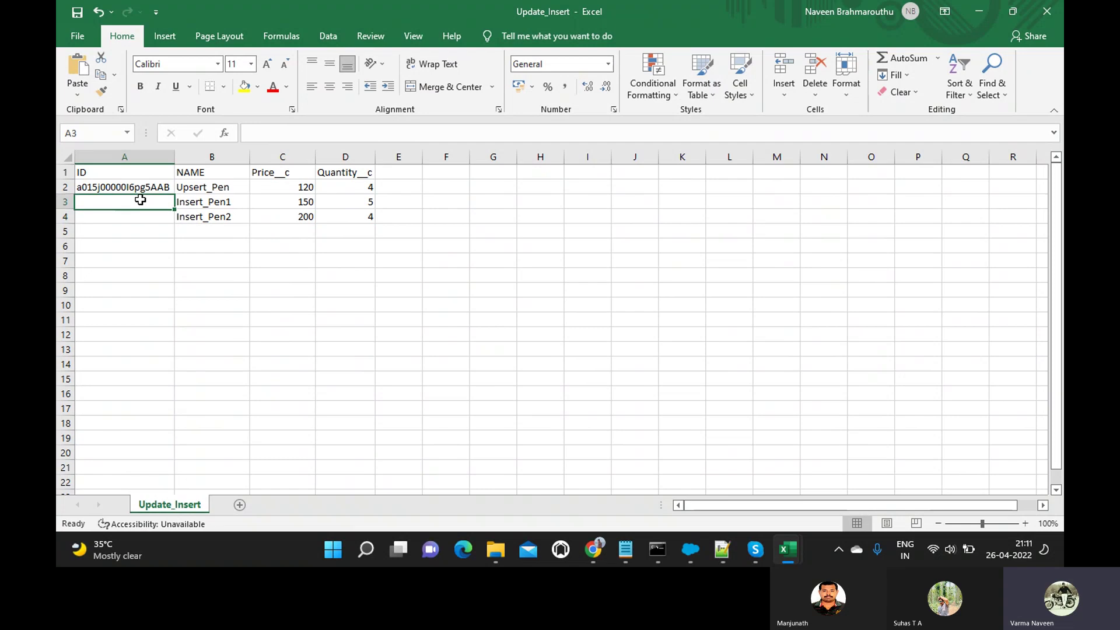
{"action": "left_click_drag", "start_coordinate": [140, 200], "coordinate": [126, 220]}
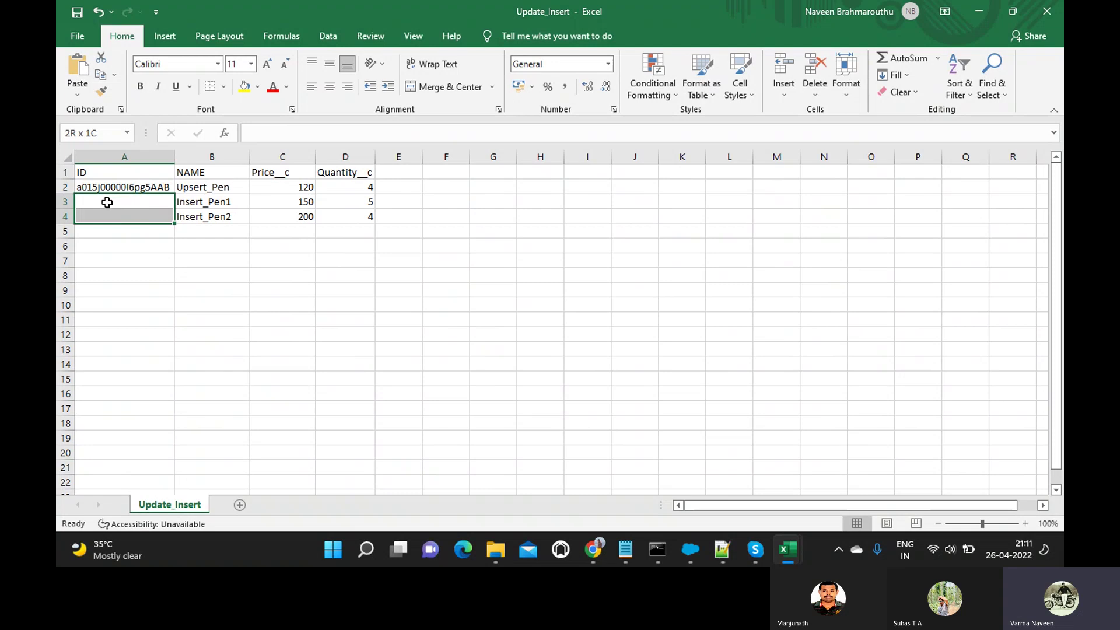
{"action": "left_click", "coordinate": [180, 201]}
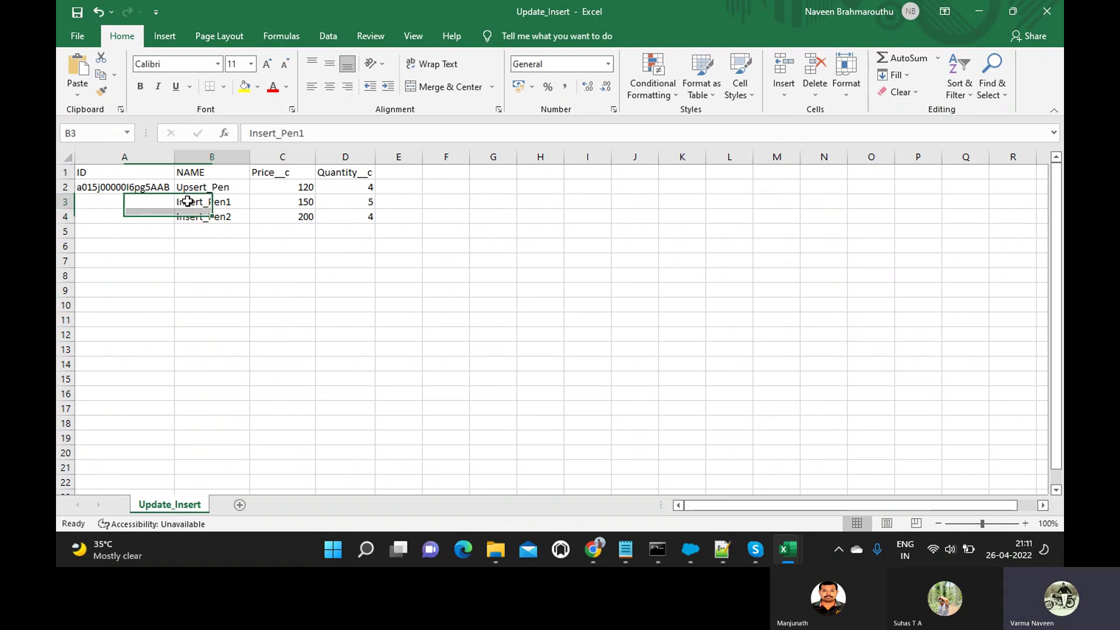
{"action": "left_click", "coordinate": [345, 215], "text": "shift"}
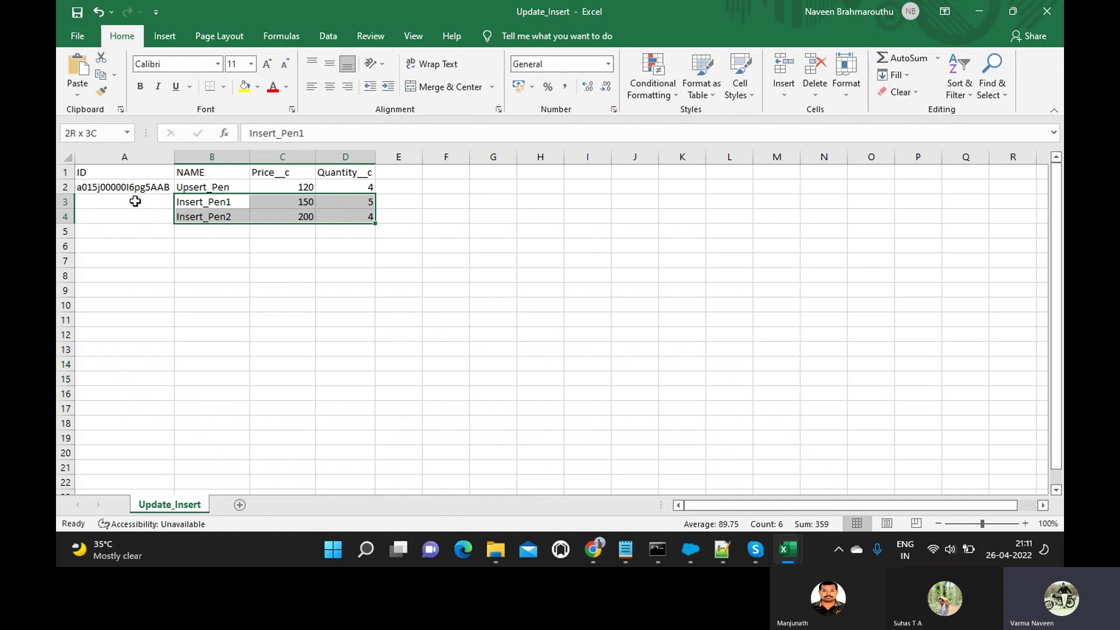
{"action": "left_click", "coordinate": [138, 201]}
{"action": "mouse_move", "coordinate": [123, 214]}
{"action": "left_mouse_down"}
{"action": "mouse_move", "coordinate": [138, 196]}
{"action": "mouse_move", "coordinate": [149, 213]}
{"action": "left_mouse_up"}
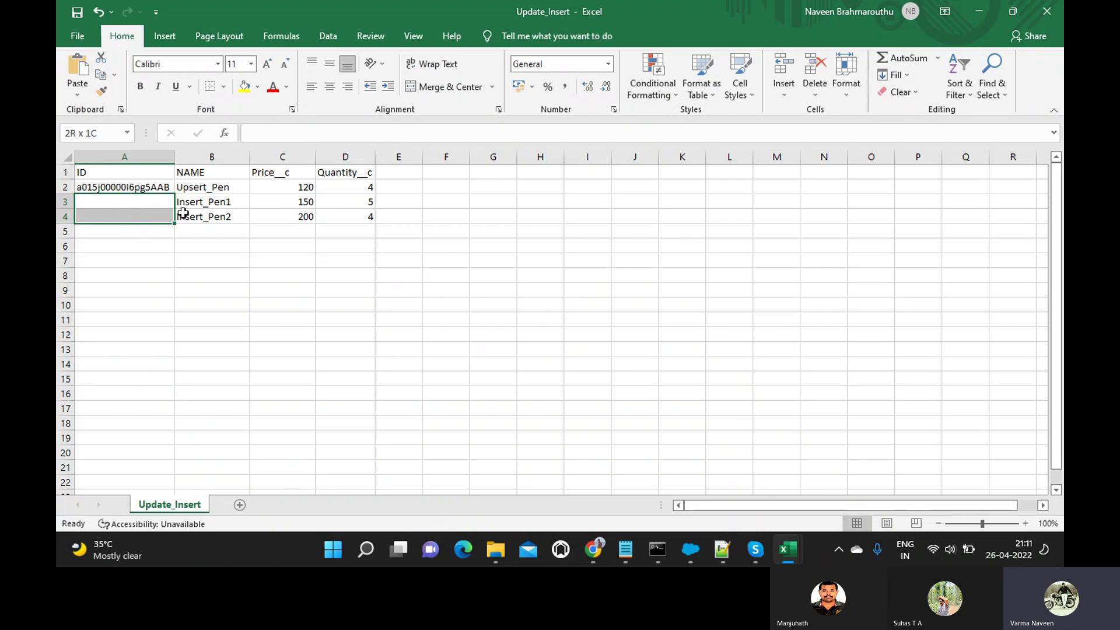
{"action": "left_click", "coordinate": [65, 201]}
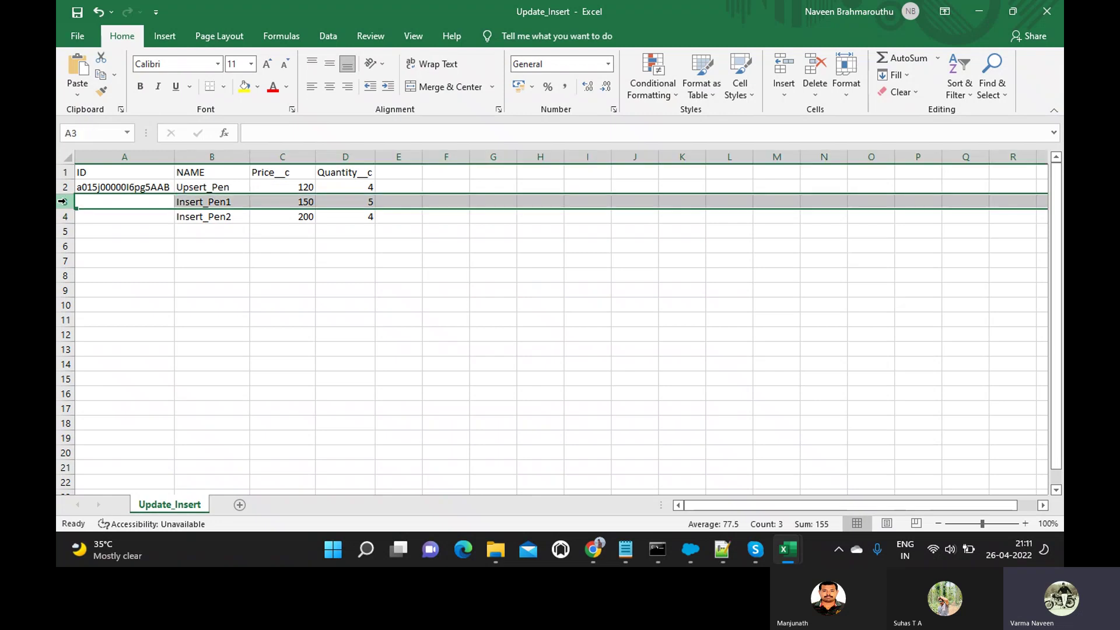
{"action": "left_click", "coordinate": [61, 217], "text": "shift"}
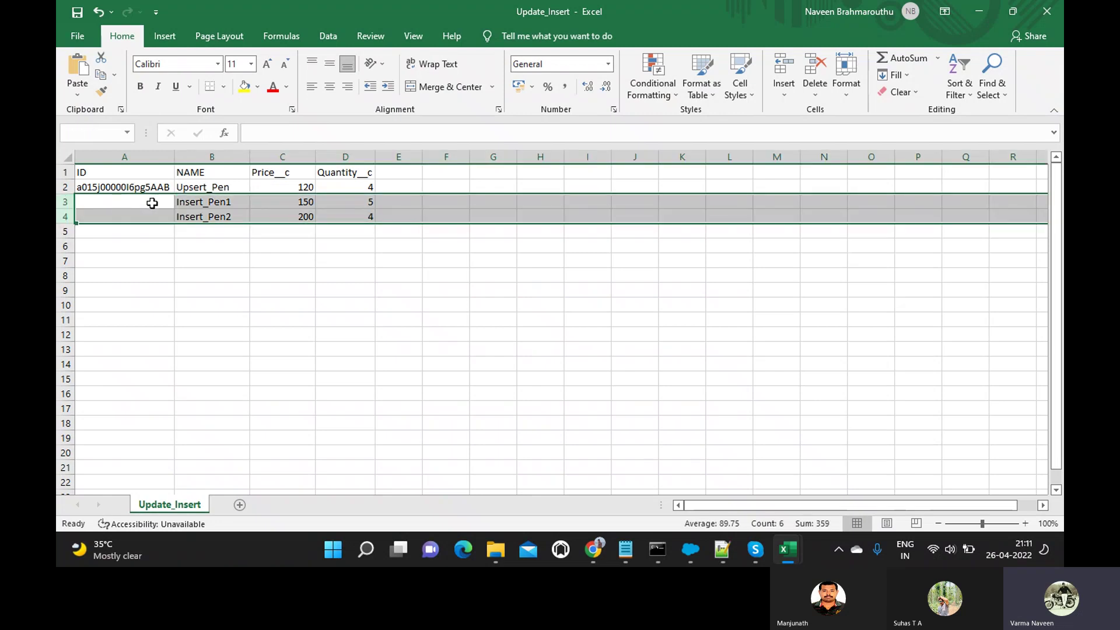
Highlight the Upsert_Pen ID and quantity, declining Sticky Keys, then the empty new-row ID cells.
{"action": "left_click", "coordinate": [110, 186]}
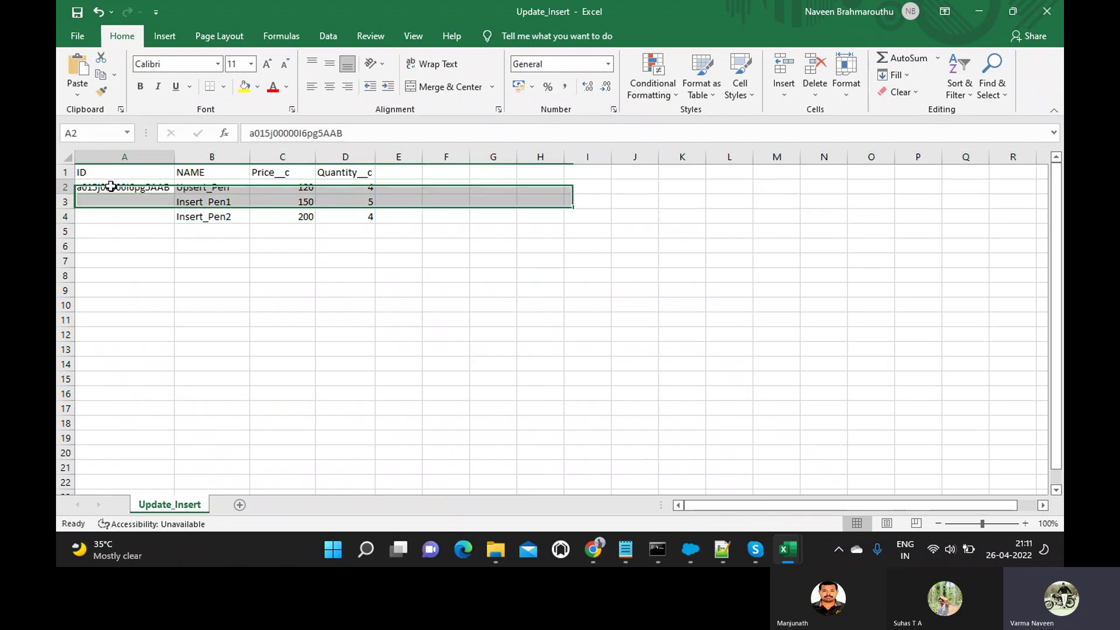
{"action": "left_click", "coordinate": [191, 187], "text": "shift"}
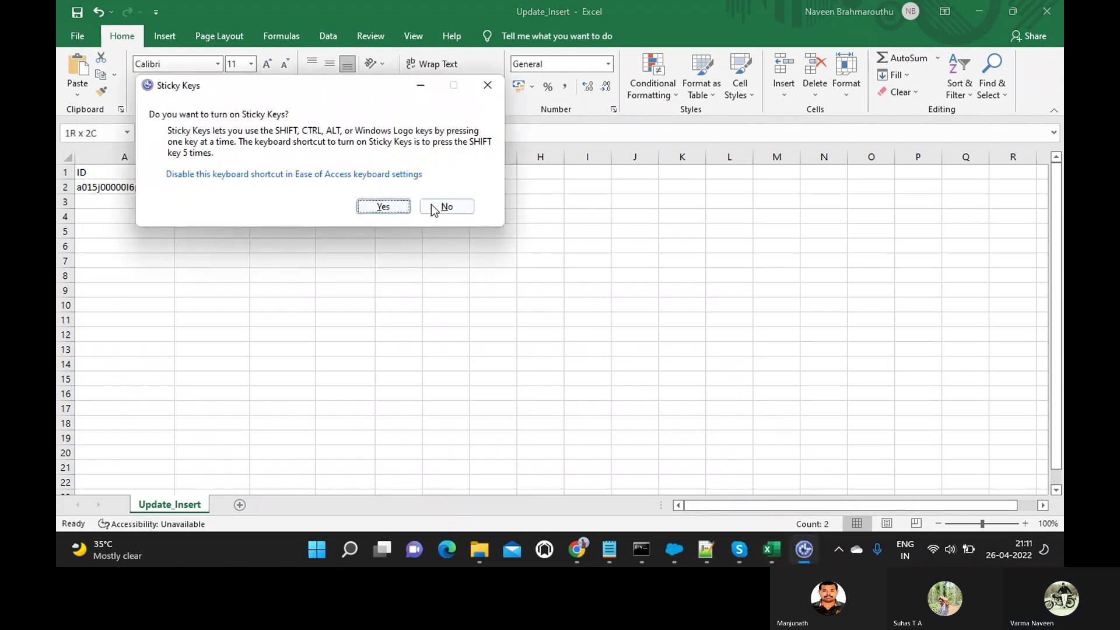
{"action": "left_click", "coordinate": [445, 206]}
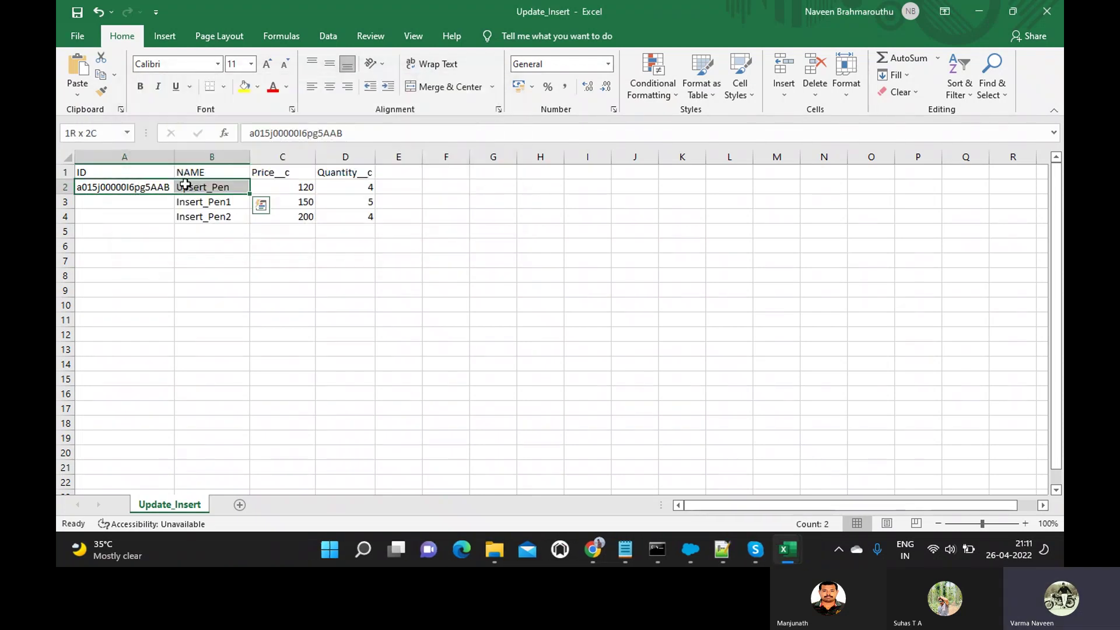
{"action": "left_click", "coordinate": [341, 187]}
{"action": "left_click", "coordinate": [145, 186]}
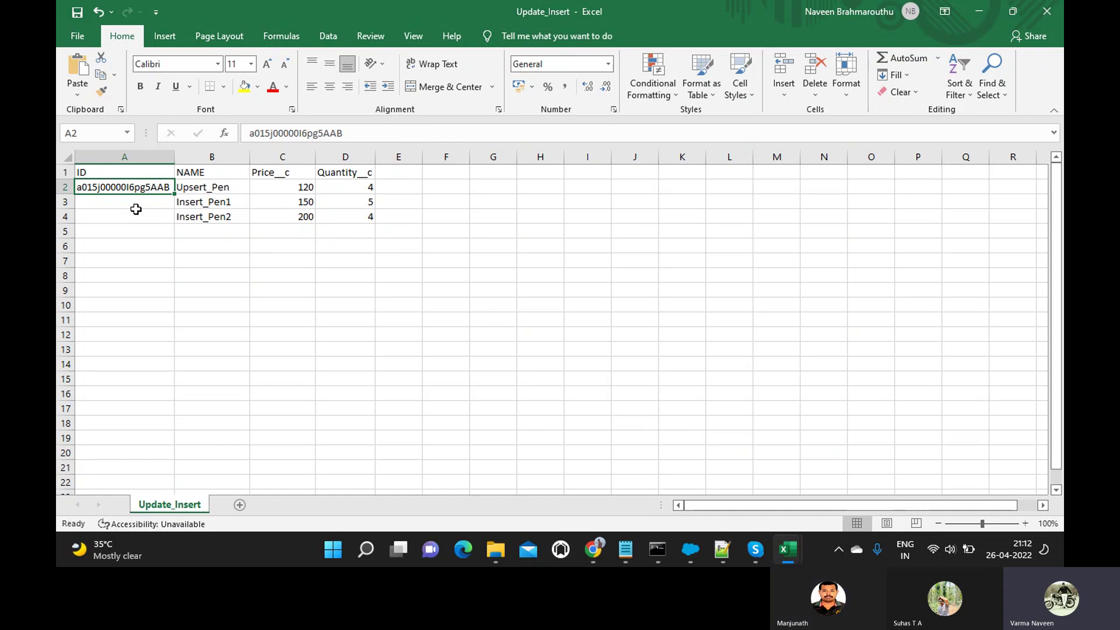
{"action": "left_click", "coordinate": [125, 216]}
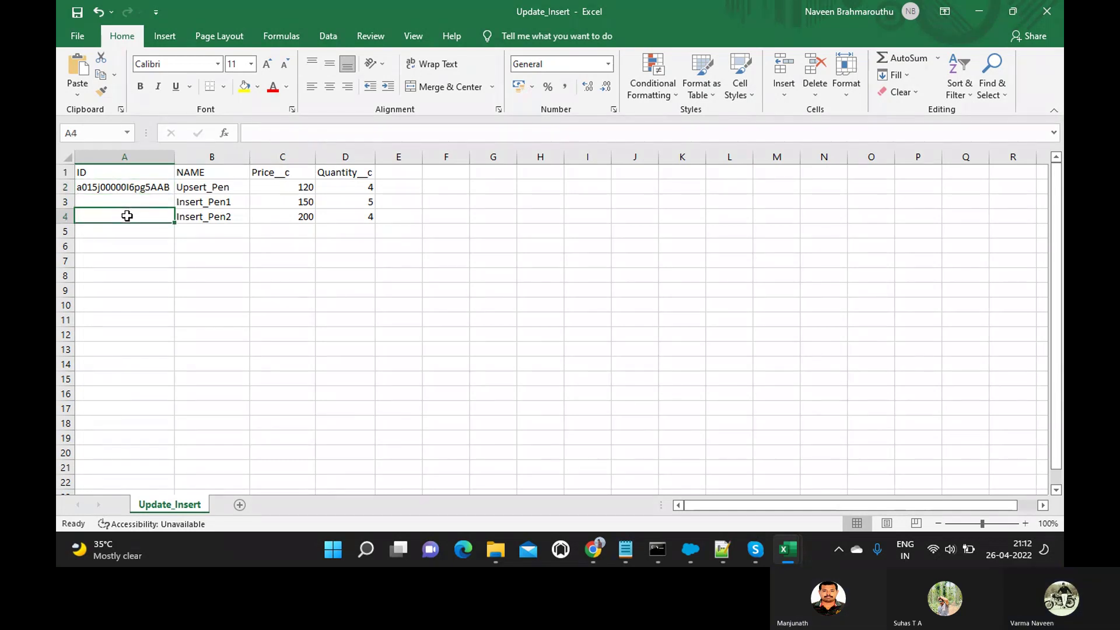
{"action": "left_click", "coordinate": [144, 200]}
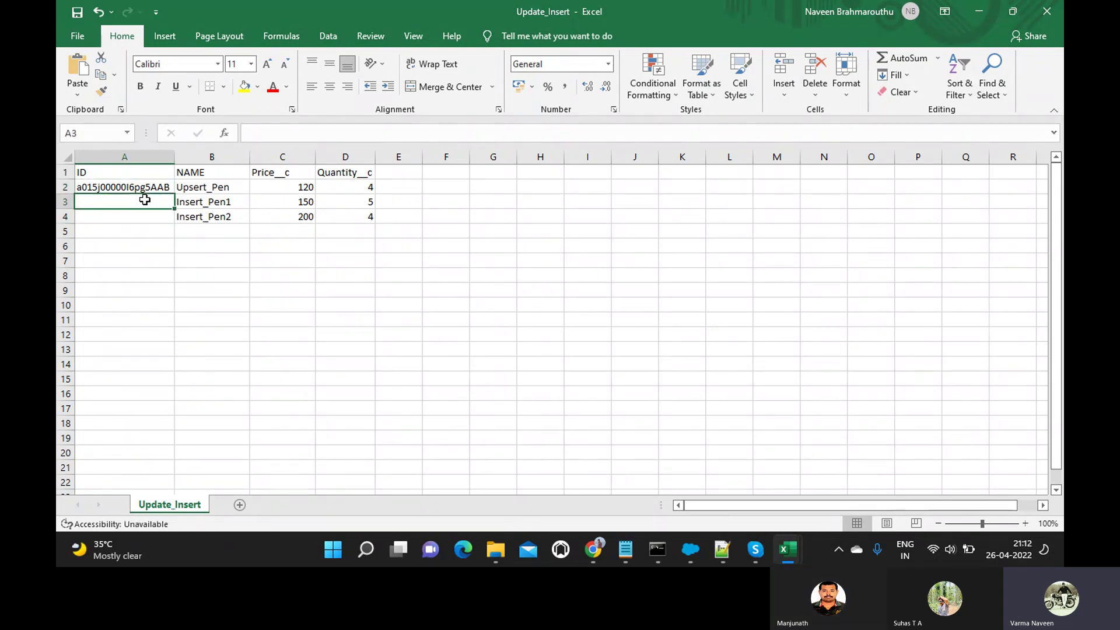
In the open Data Loader, start an upsert, search objects for 'par', then cancel the wizard.
{"action": "left_click", "coordinate": [686, 544]}
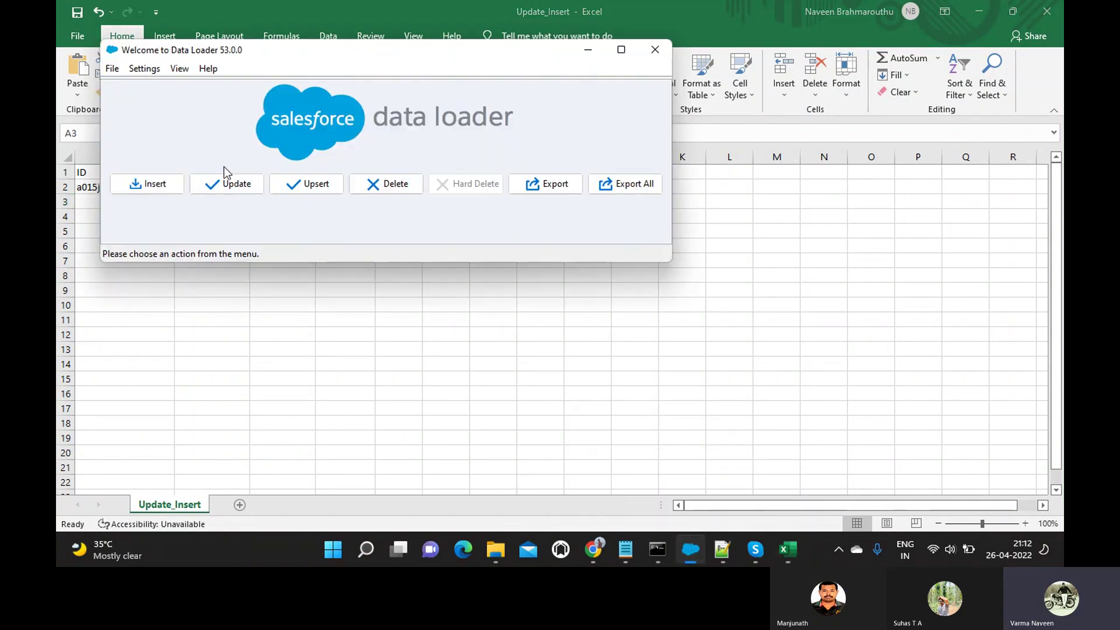
{"action": "left_click", "coordinate": [315, 181]}
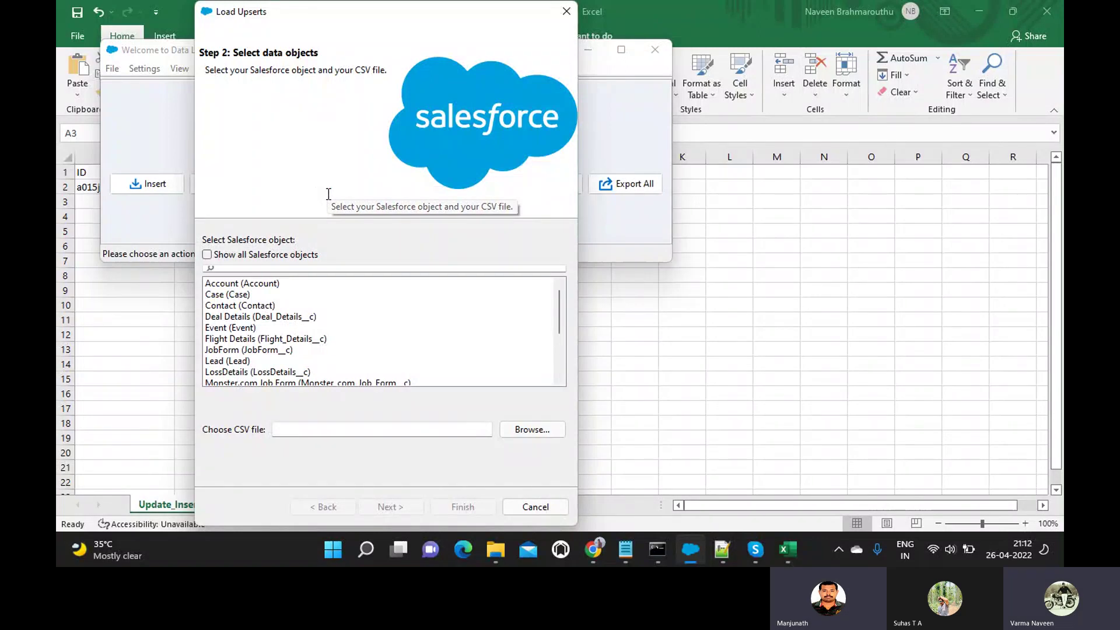
{"action": "left_click", "coordinate": [280, 269]}
{"action": "type", "text": "par"}
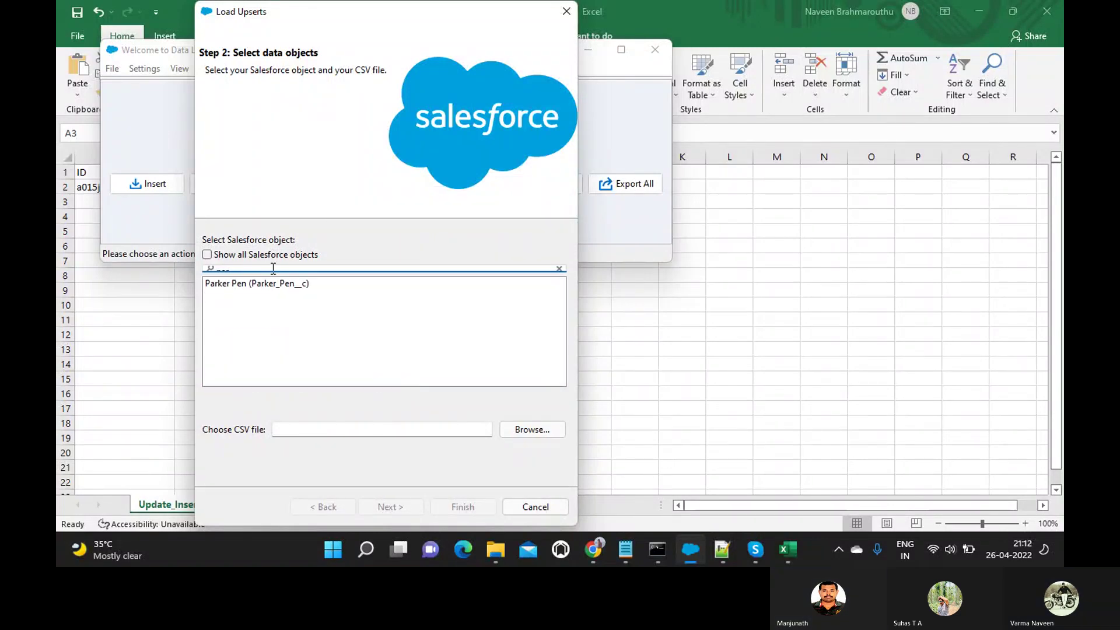
{"action": "left_click", "coordinate": [545, 507]}
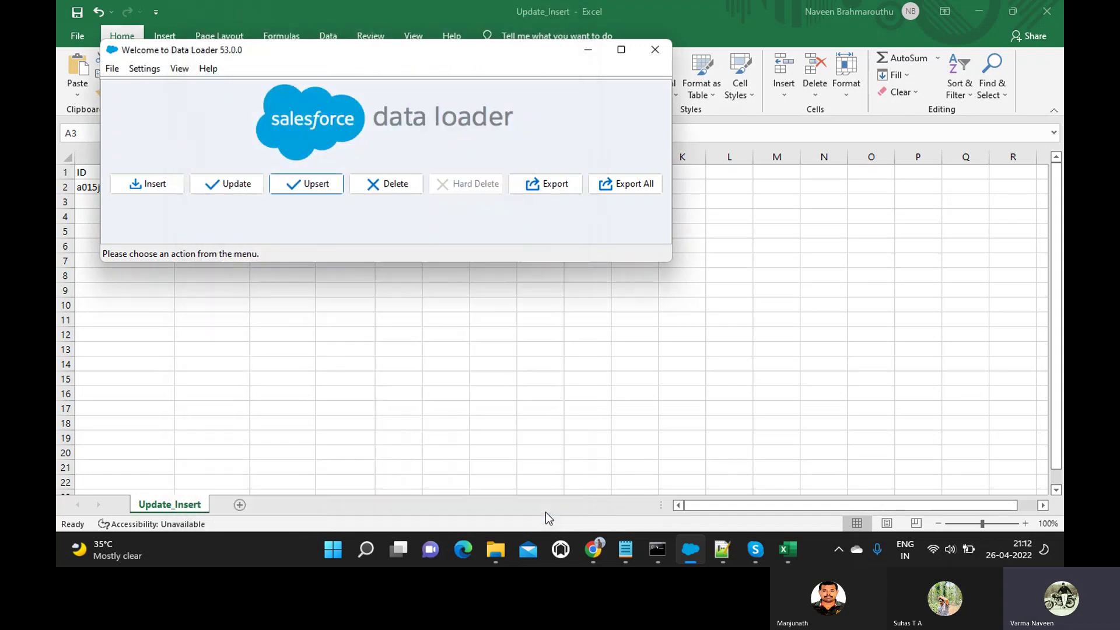
Close Data Loader, clear the screen with Win+D and relaunch Dataloader 53.0.0 from its shortcut.
{"action": "mouse_move", "coordinate": [698, 546]}
{"action": "left_click", "coordinate": [653, 58]}
{"action": "mouse_move", "coordinate": [658, 549]}
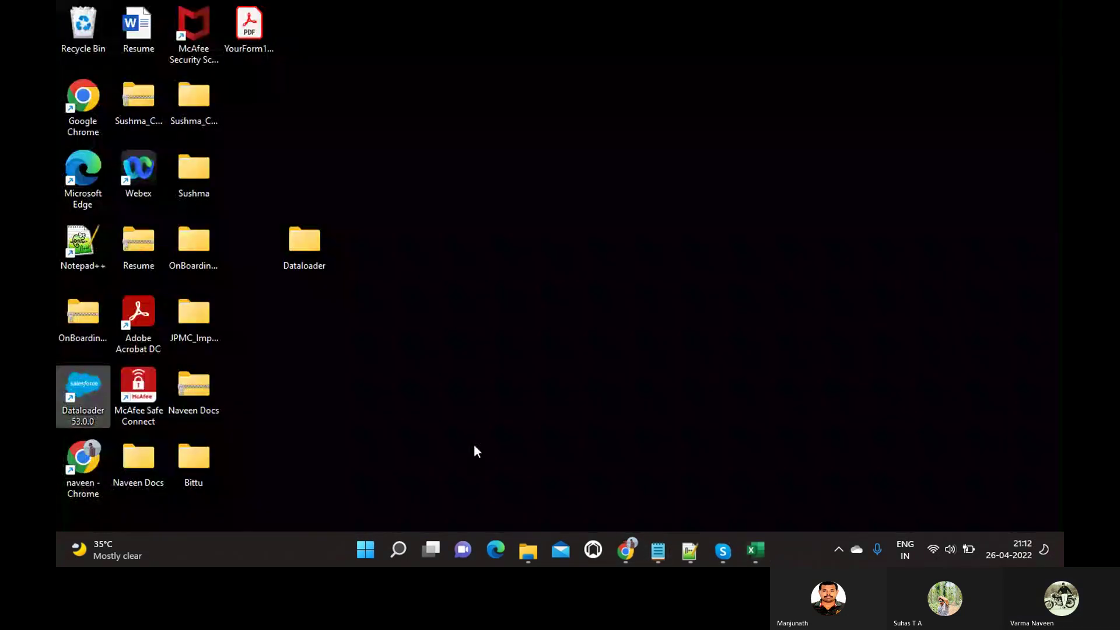
{"action": "key", "text": "super+d"}
{"action": "double_click", "coordinate": [91, 414]}
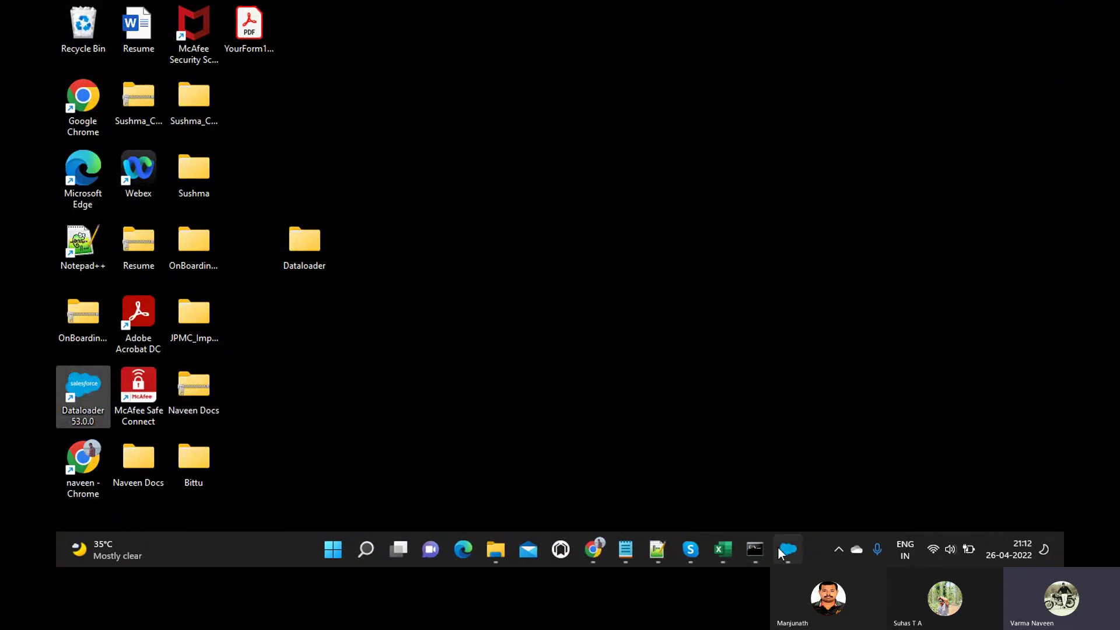
Start an upsert and sign in to Salesforce with the account username and password, allowing access.
{"action": "left_click", "coordinate": [317, 180]}
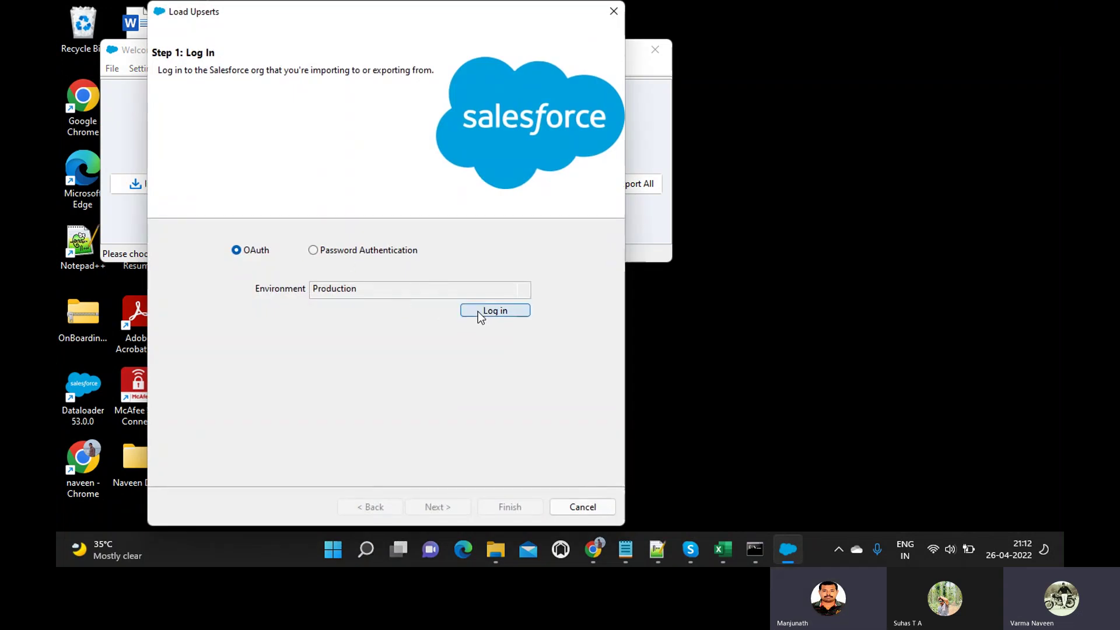
{"action": "left_click", "coordinate": [487, 311]}
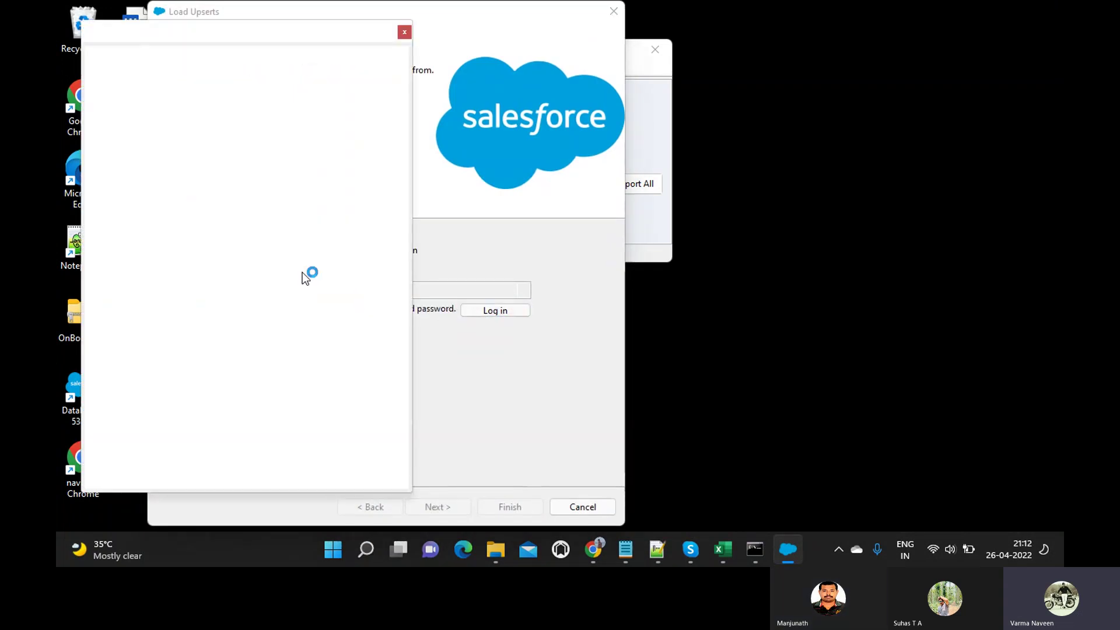
{"action": "key", "text": "Tab"}
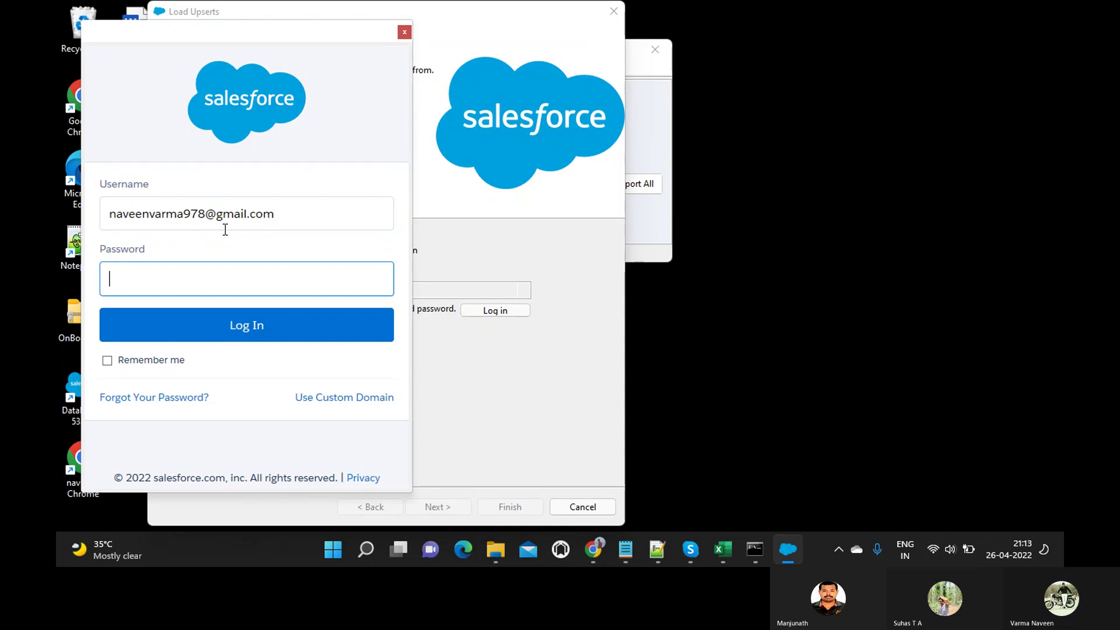
{"action": "type", "text": "•••••••••"}
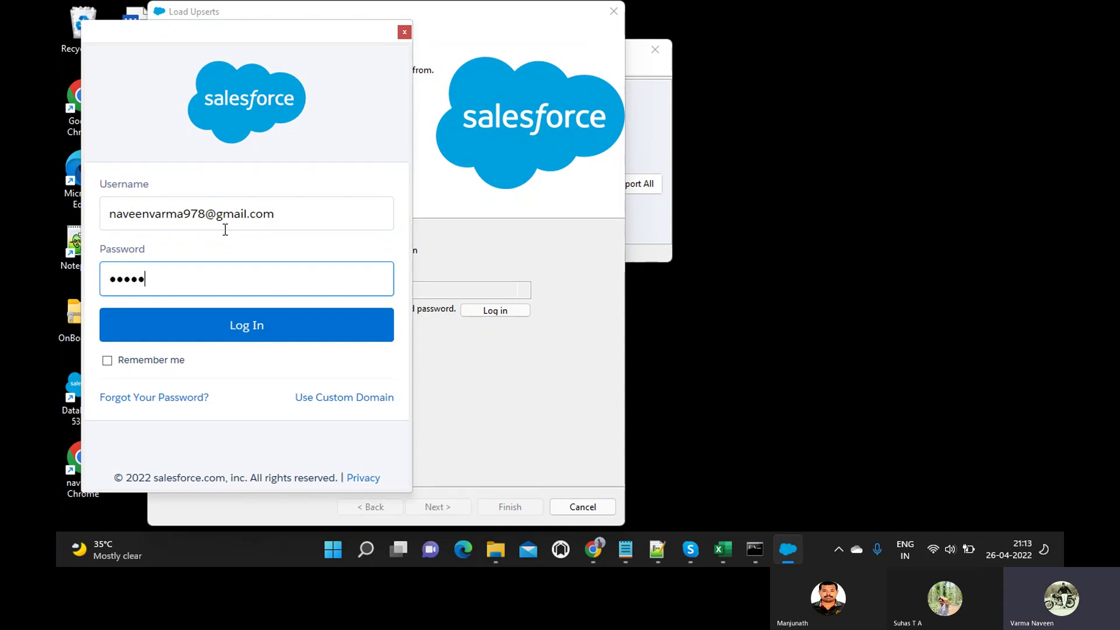
{"action": "type", "text": "•••"}
{"action": "key", "text": "Return"}
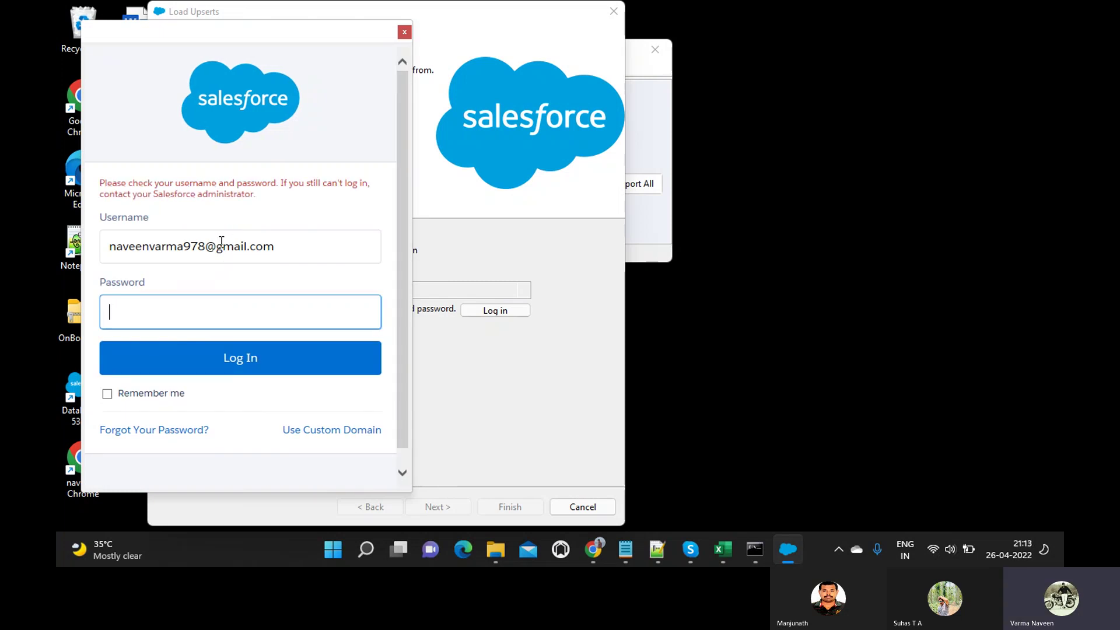
{"action": "type", "text": "••••••••"}
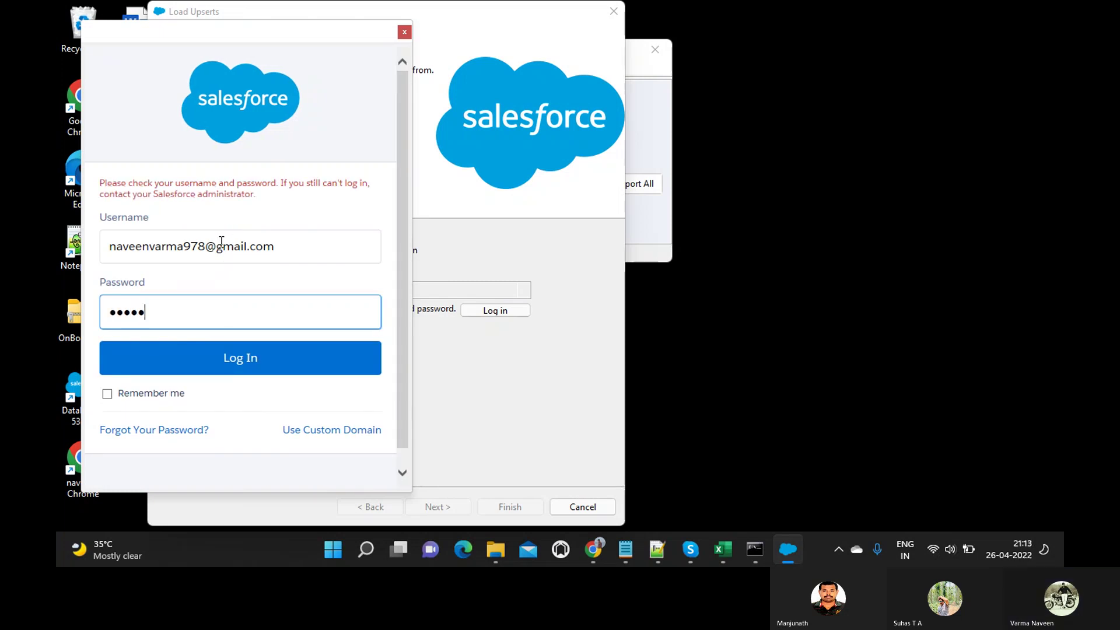
{"action": "type", "text": "•••"}
{"action": "left_click", "coordinate": [222, 366]}
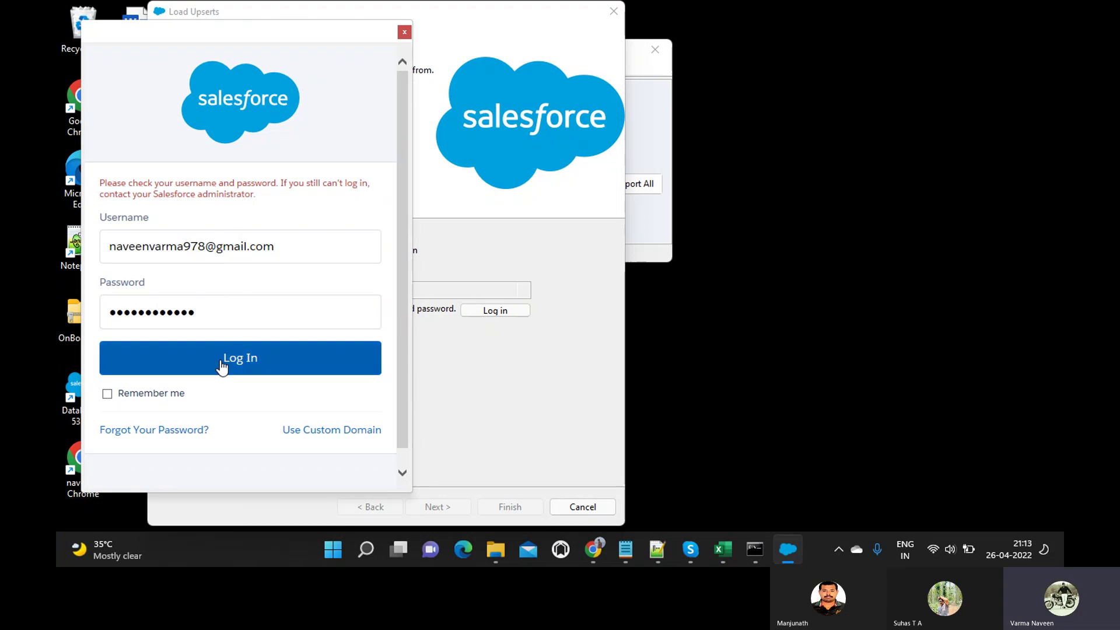
{"action": "left_click", "coordinate": [312, 341]}
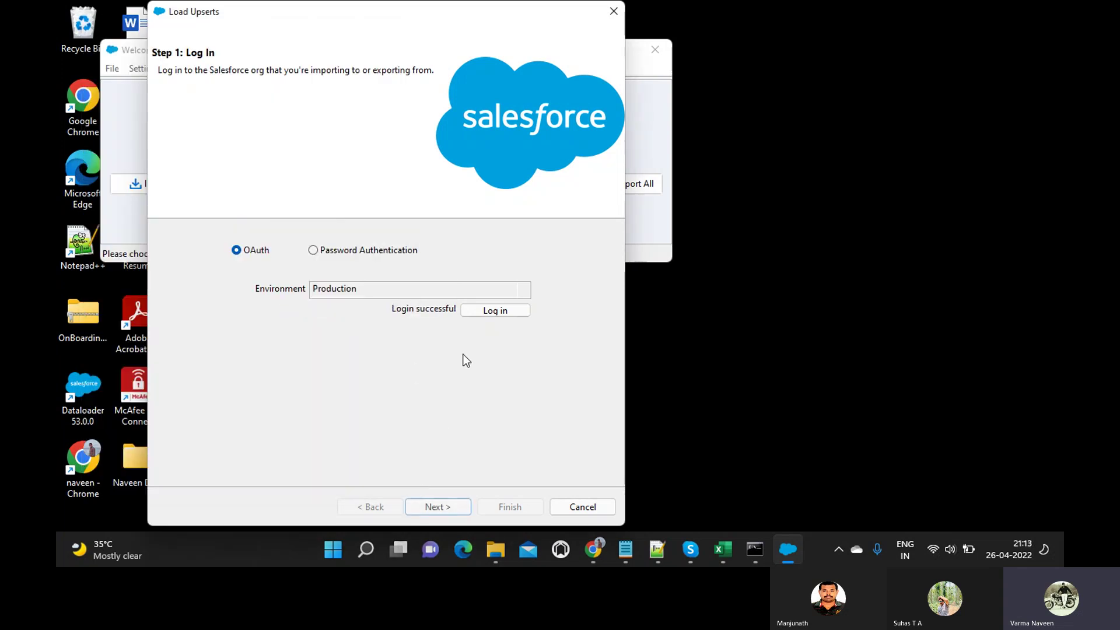
Choose Parker Pen (Parker_Pen__c) and the Update_Insert CSV, confirming the 3-record initialization.
{"action": "left_click", "coordinate": [435, 506]}
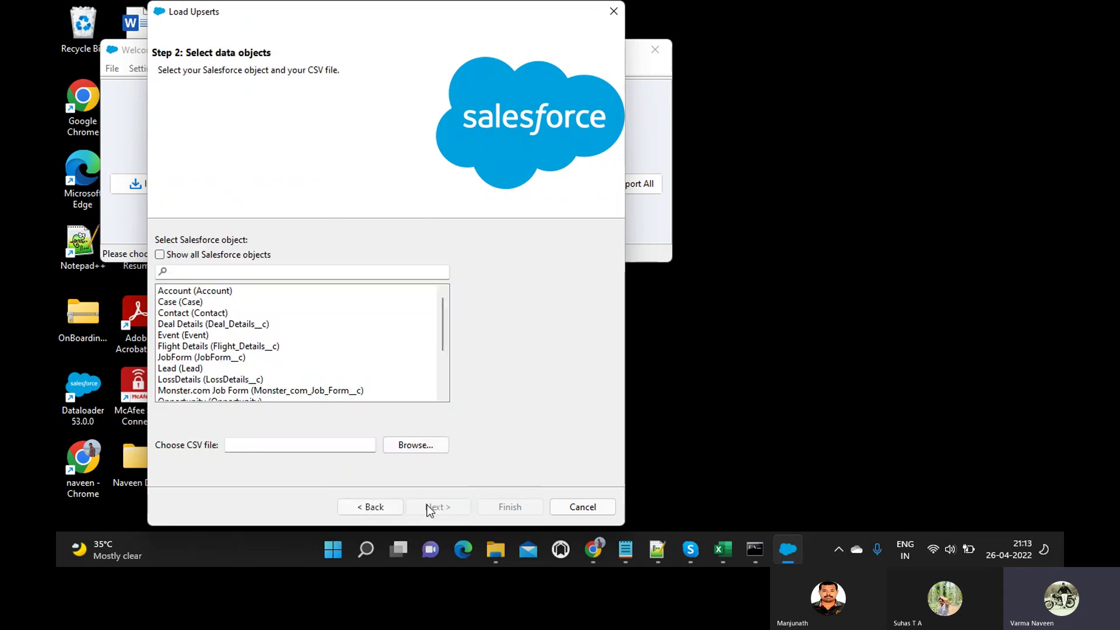
{"action": "left_click", "coordinate": [371, 270]}
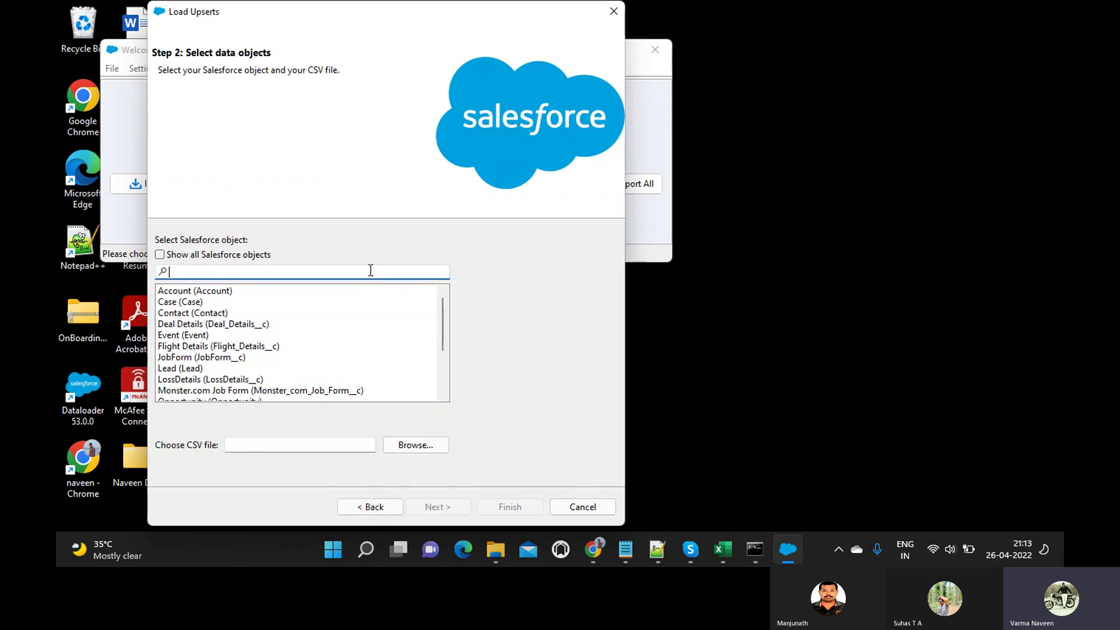
{"action": "type", "text": "Pa"}
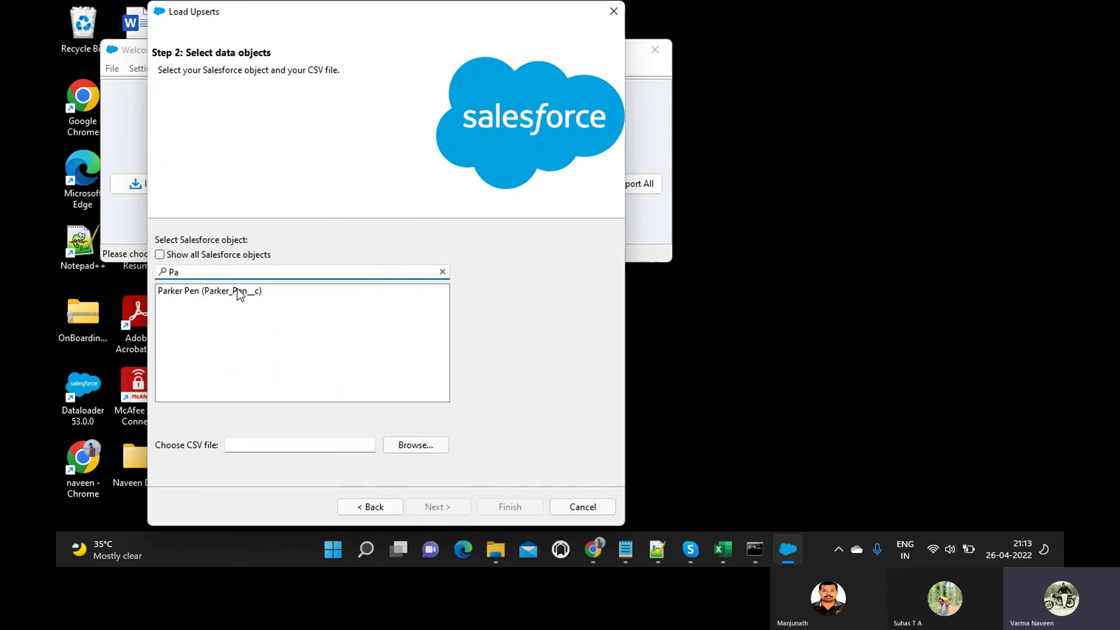
{"action": "left_click", "coordinate": [239, 291]}
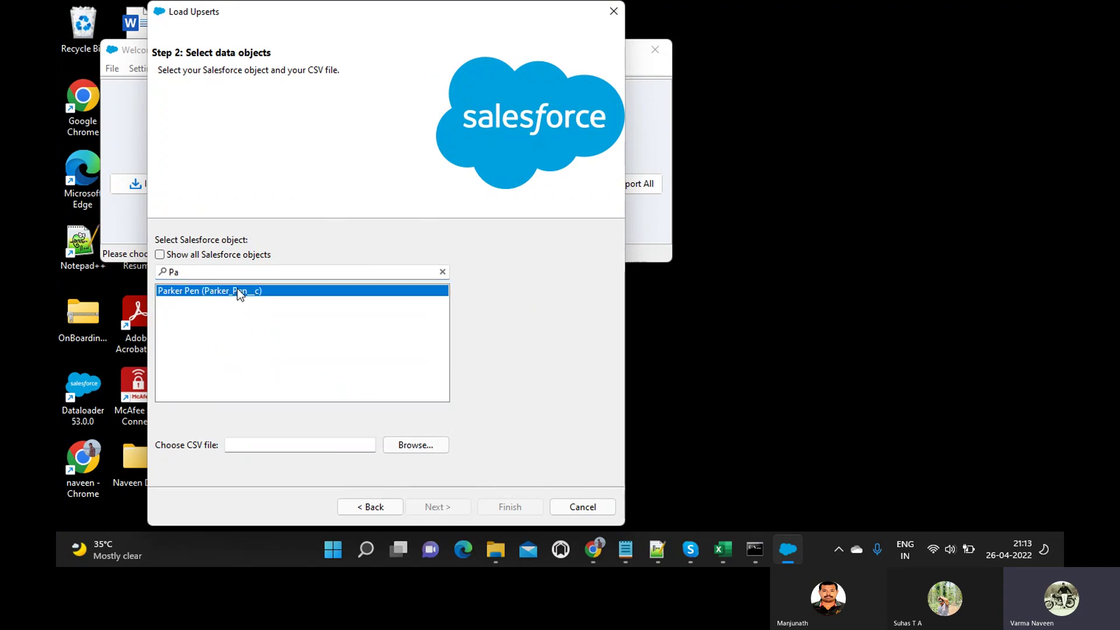
{"action": "left_click", "coordinate": [414, 441]}
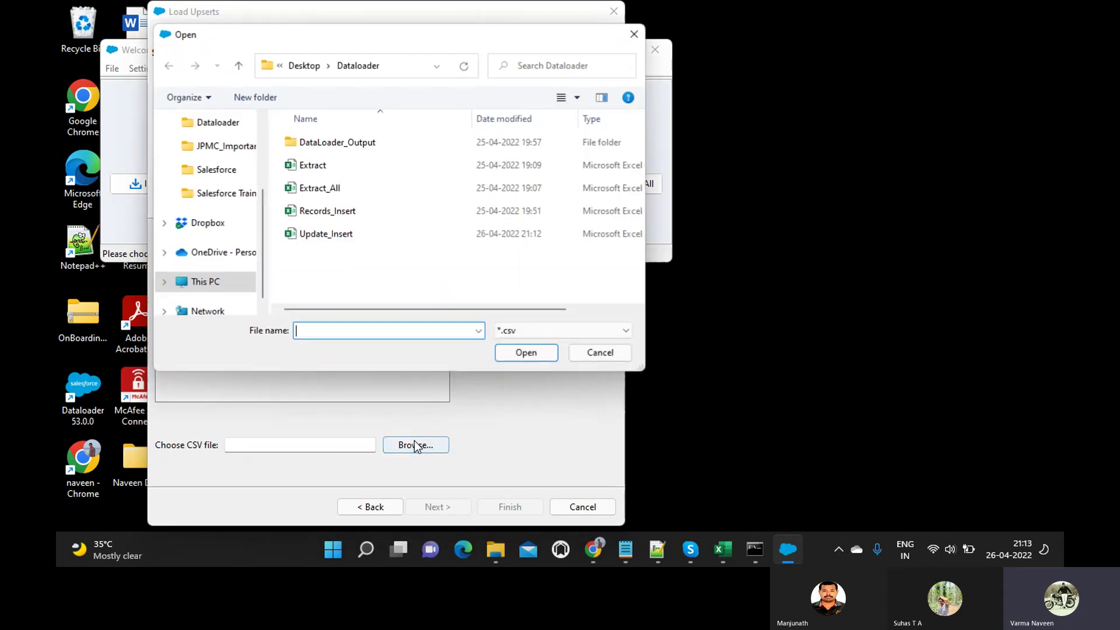
{"action": "left_click", "coordinate": [336, 239]}
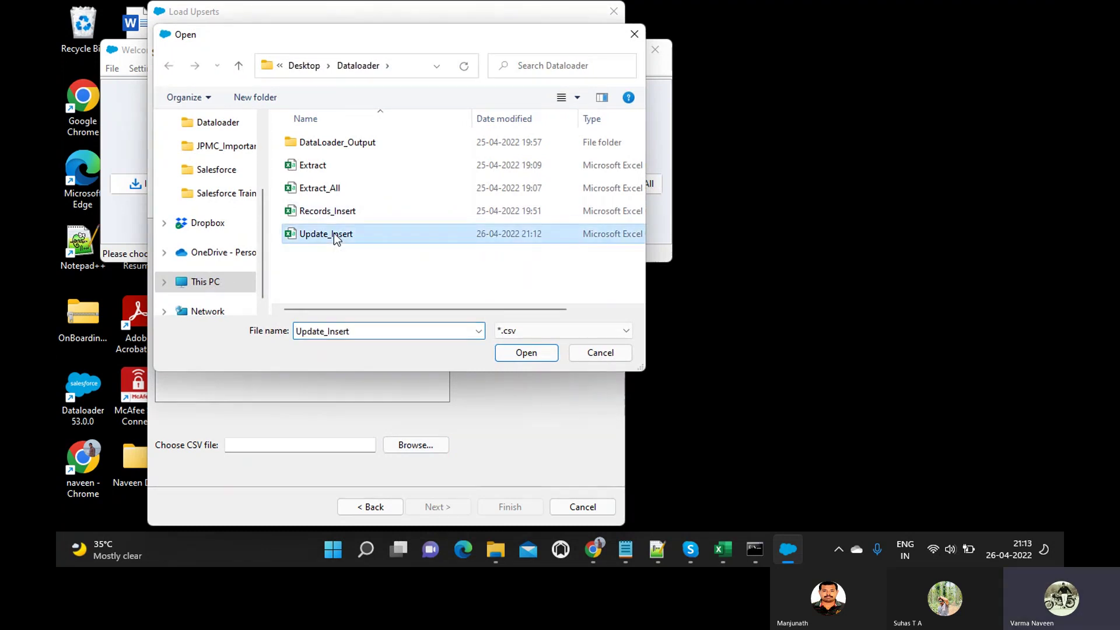
{"action": "left_click", "coordinate": [522, 358]}
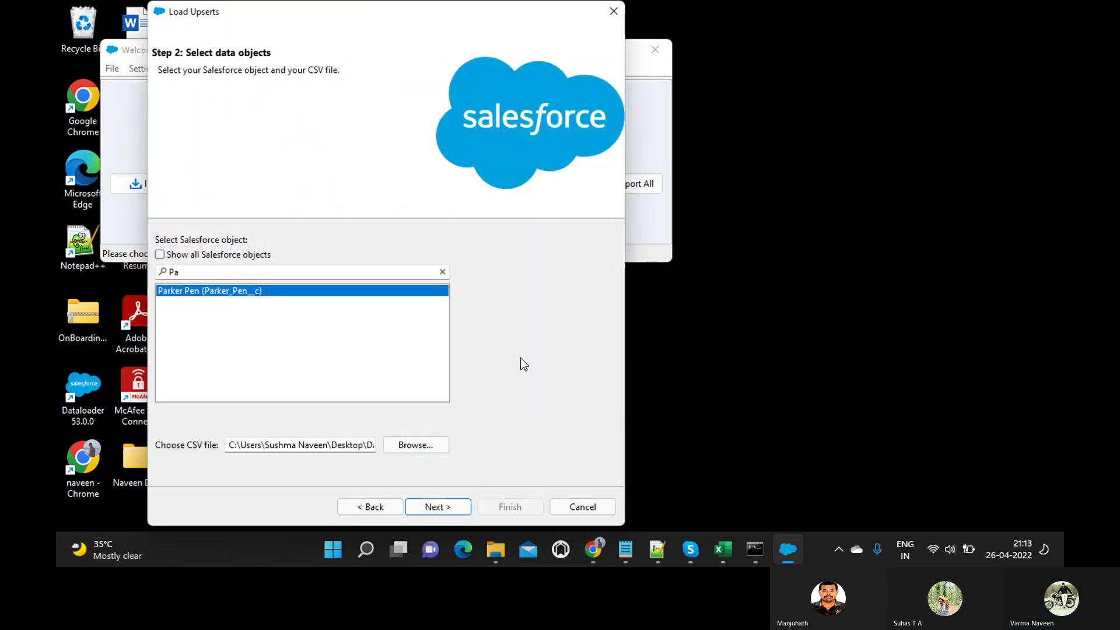
{"action": "left_click", "coordinate": [422, 507]}
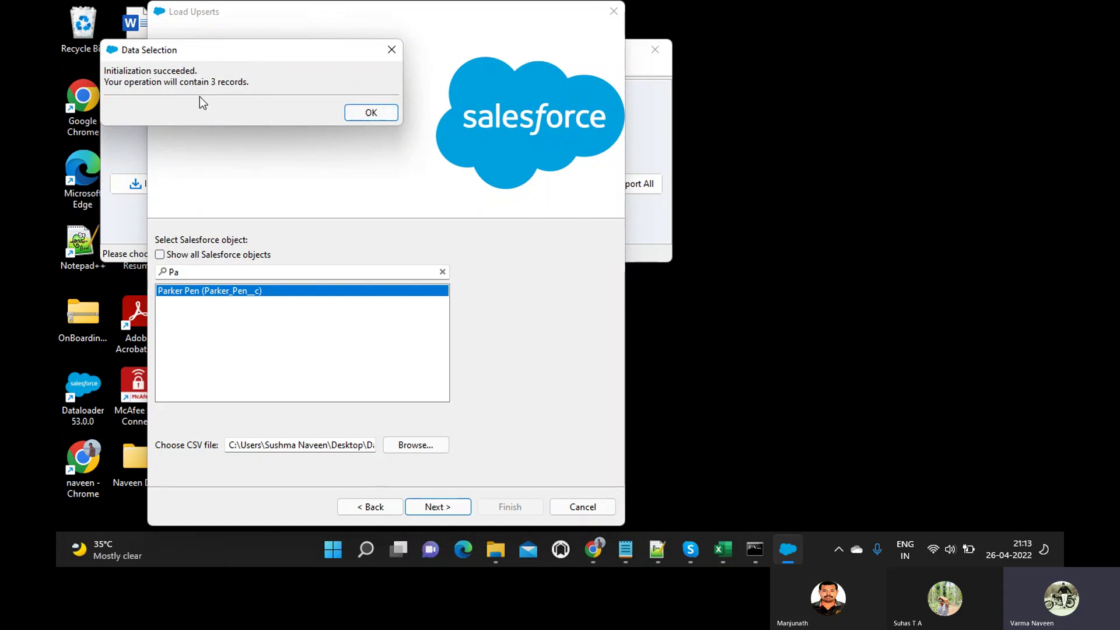
{"action": "left_click", "coordinate": [368, 113]}
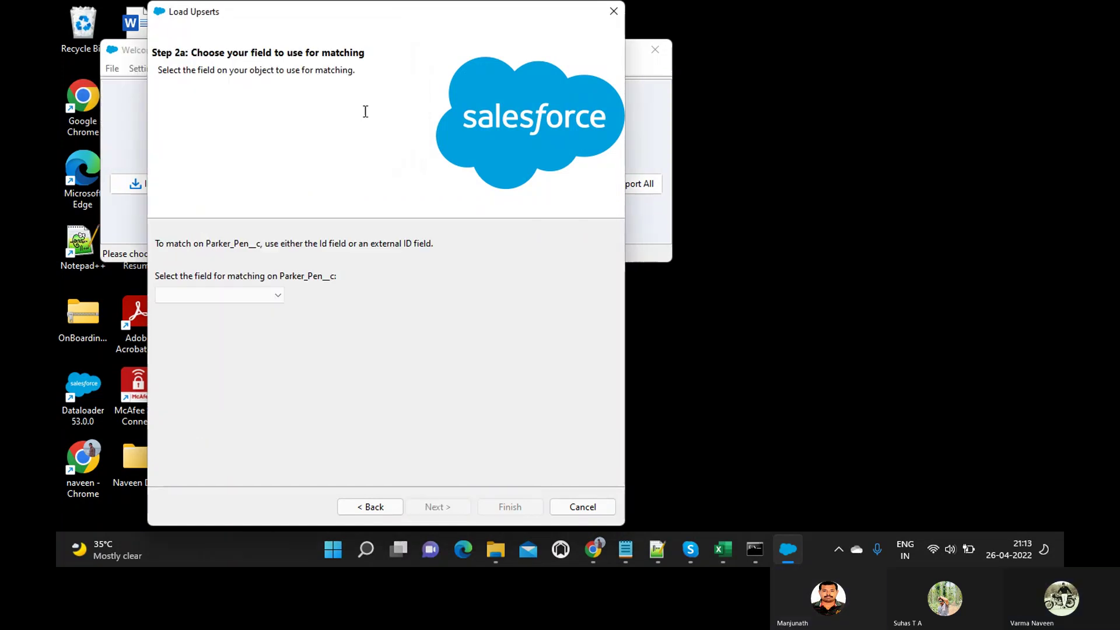
Pick Id as the matching field for Parker_Pen__c and continue to field mapping.
{"action": "left_click", "coordinate": [279, 296]}
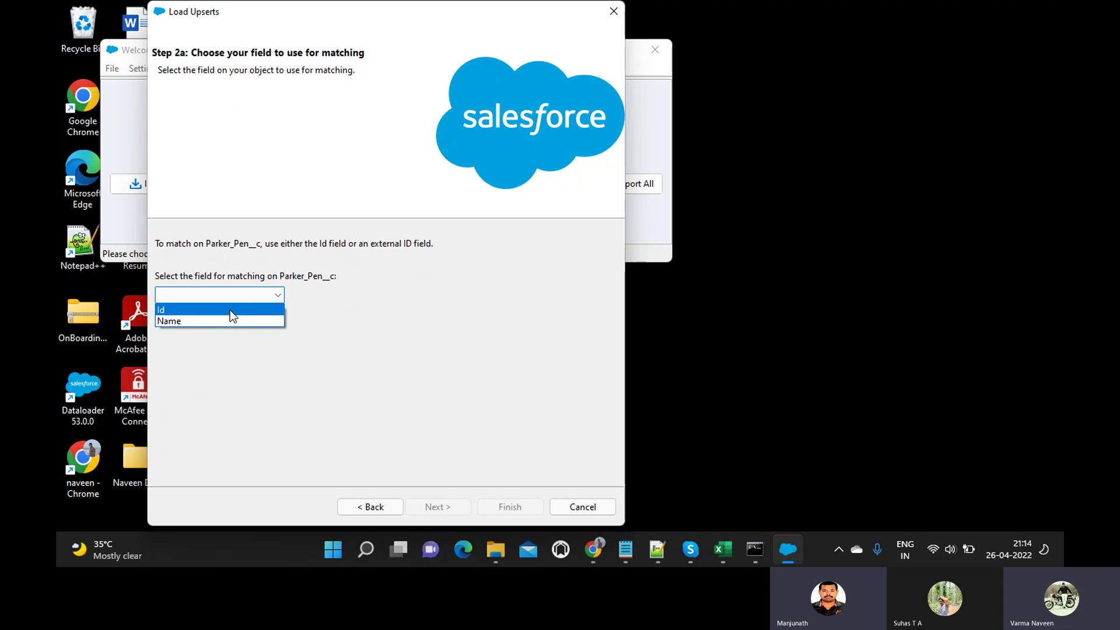
{"action": "left_click", "coordinate": [230, 310]}
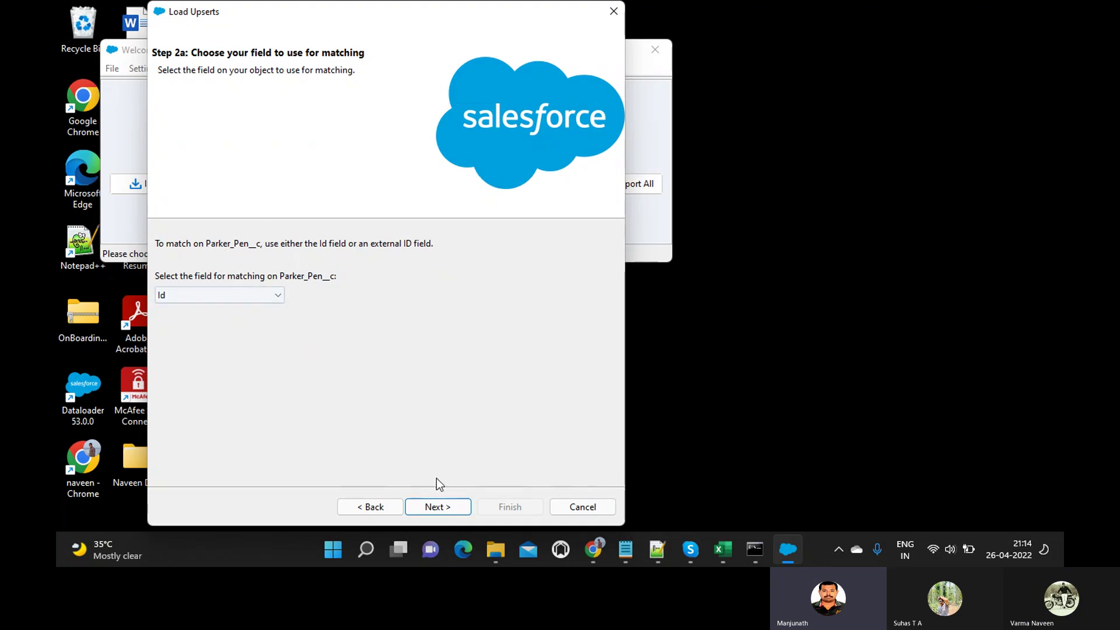
{"action": "left_click", "coordinate": [435, 506]}
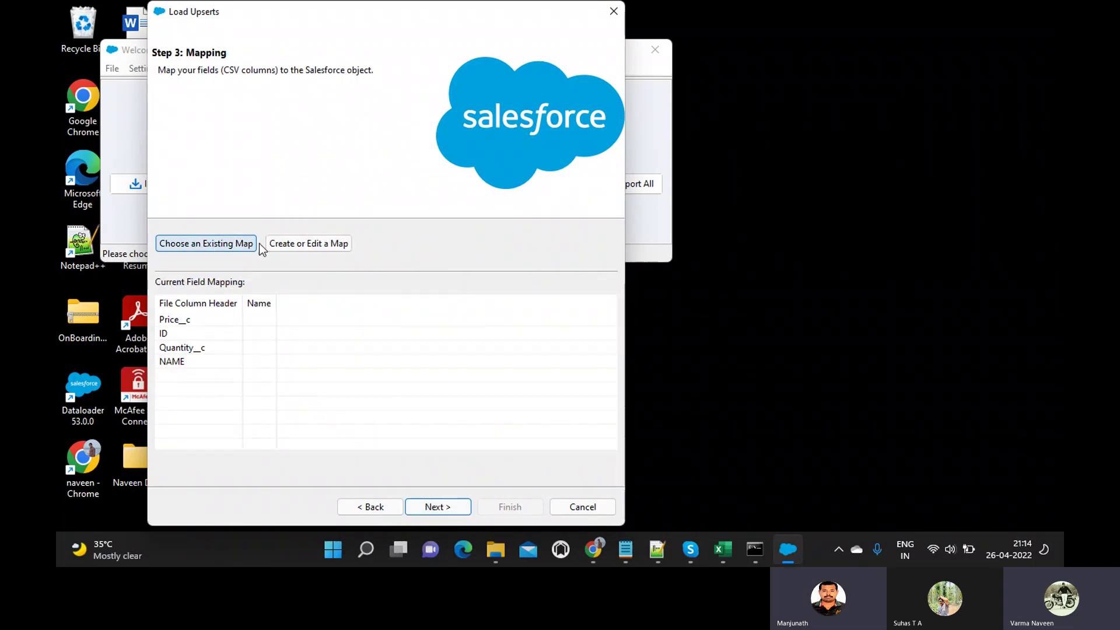
Auto-match ID, NAME, Price__c and Quantity__c to their fields and check the DataLoader_Output directory path.
{"action": "left_click", "coordinate": [289, 244]}
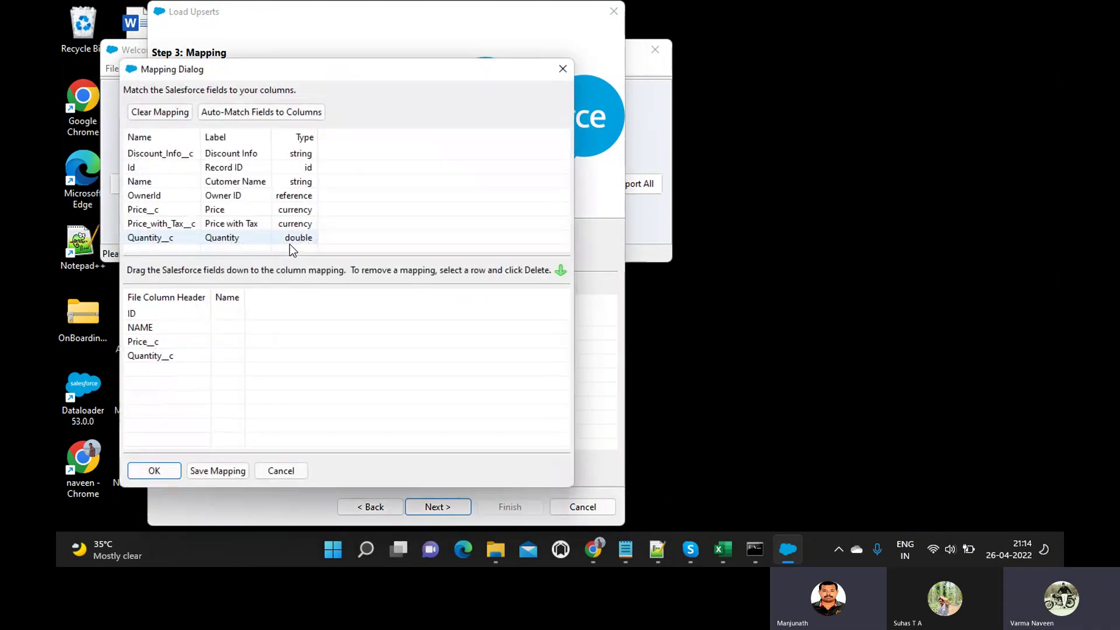
{"action": "left_click", "coordinate": [263, 117]}
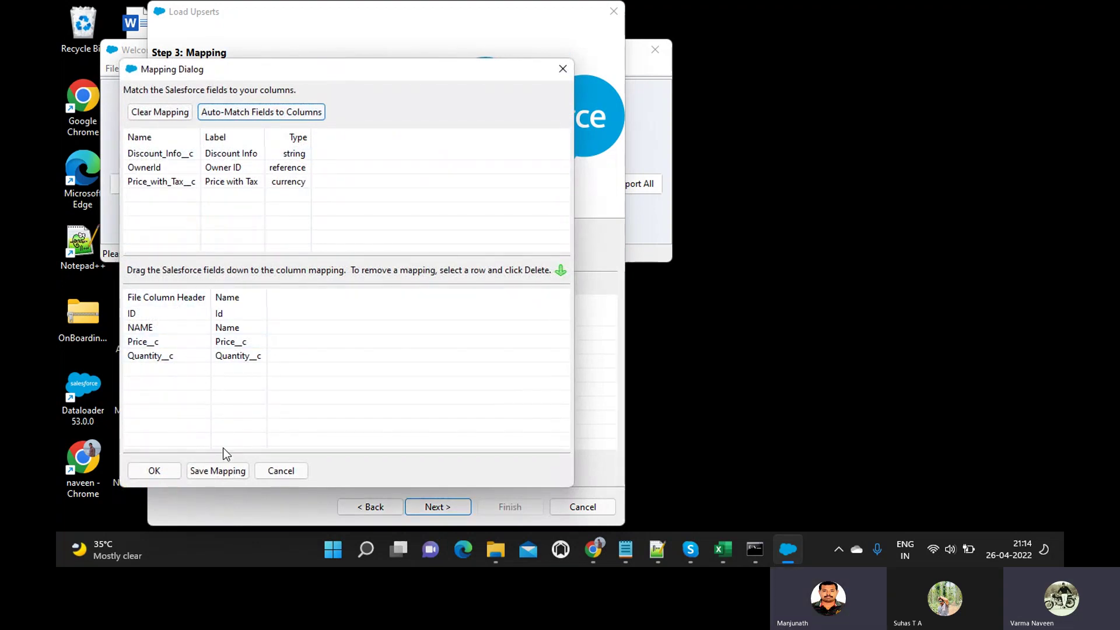
{"action": "left_click", "coordinate": [155, 474]}
{"action": "left_click", "coordinate": [426, 508]}
{"action": "left_click", "coordinate": [355, 263]}
{"action": "key", "text": "End"}
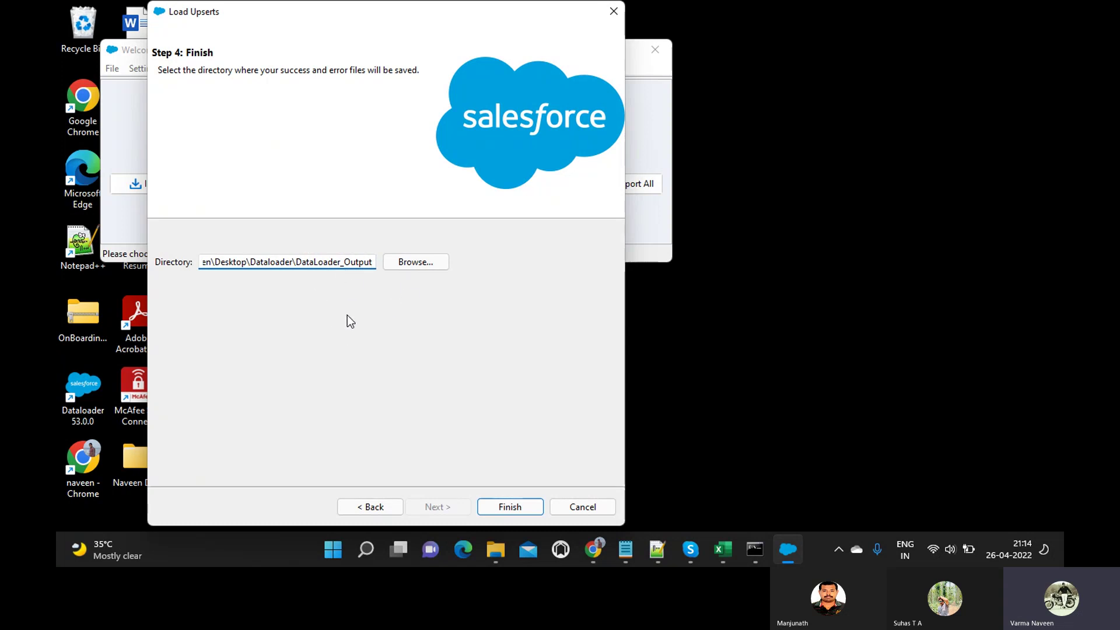
Run the upsert of the 3 Parker Pen records, accept the warning, and close the 3-success, 0-error report.
{"action": "left_click", "coordinate": [492, 505]}
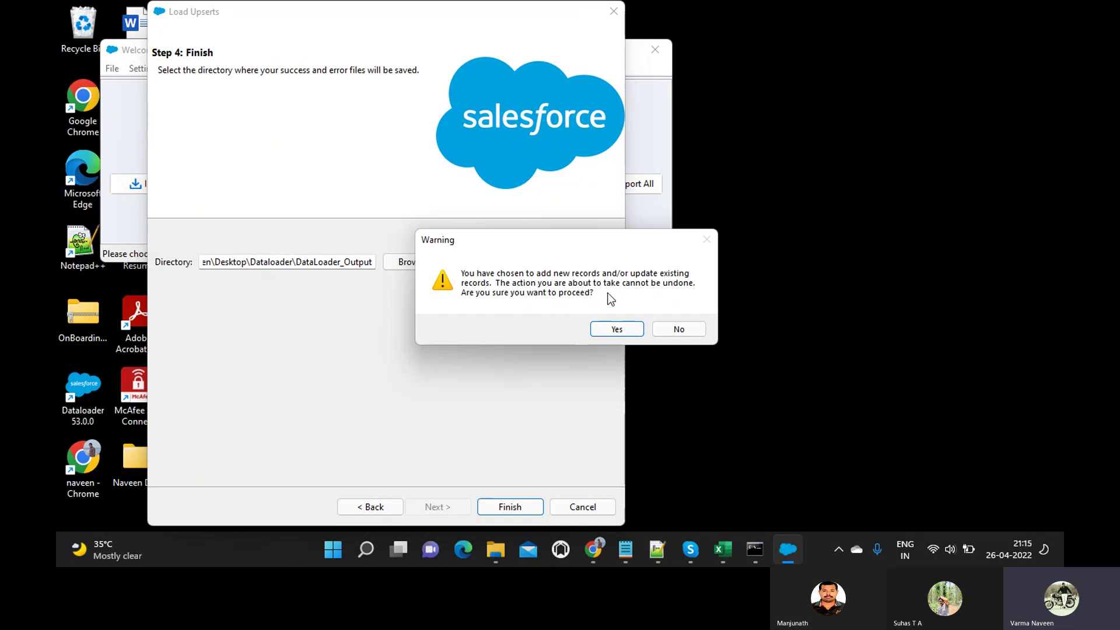
{"action": "left_click", "coordinate": [607, 329]}
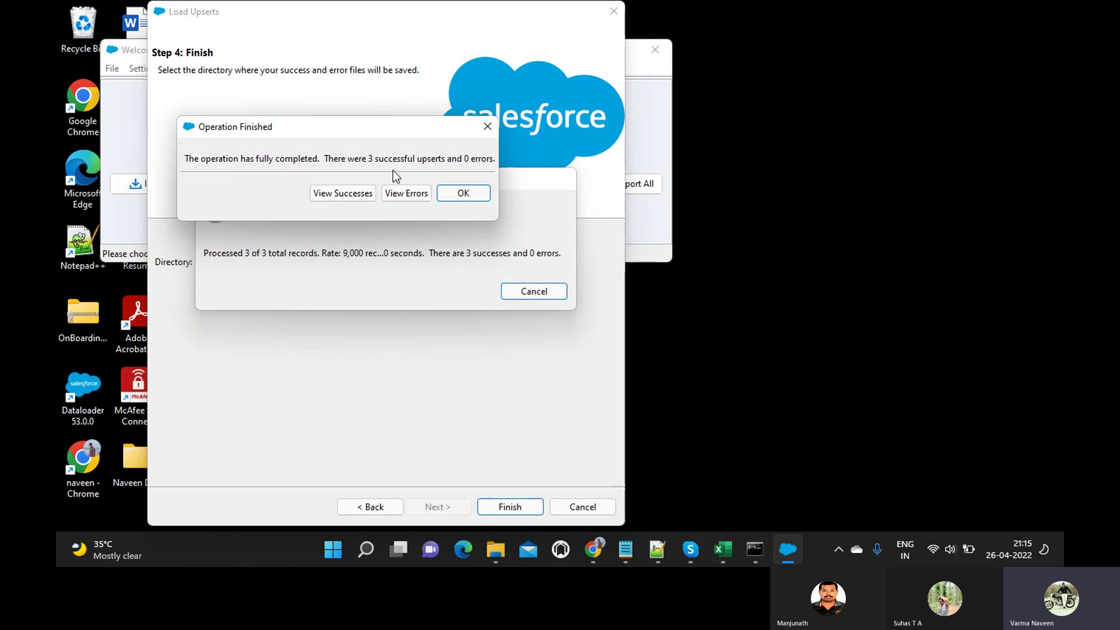
{"action": "left_click", "coordinate": [454, 196]}
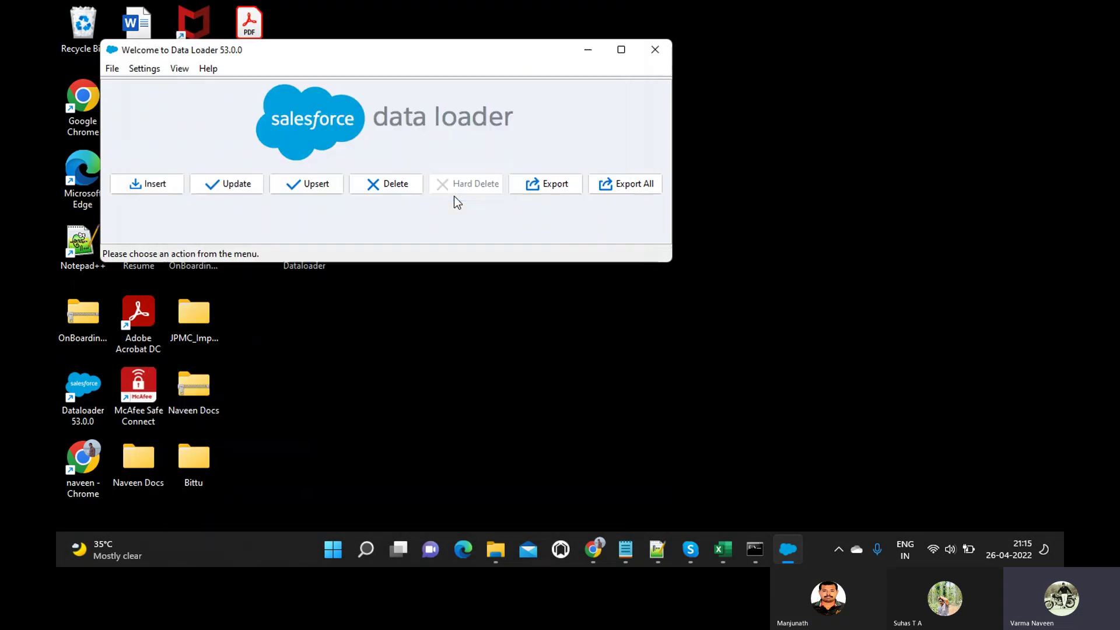
{"action": "left_click", "coordinate": [502, 545]}
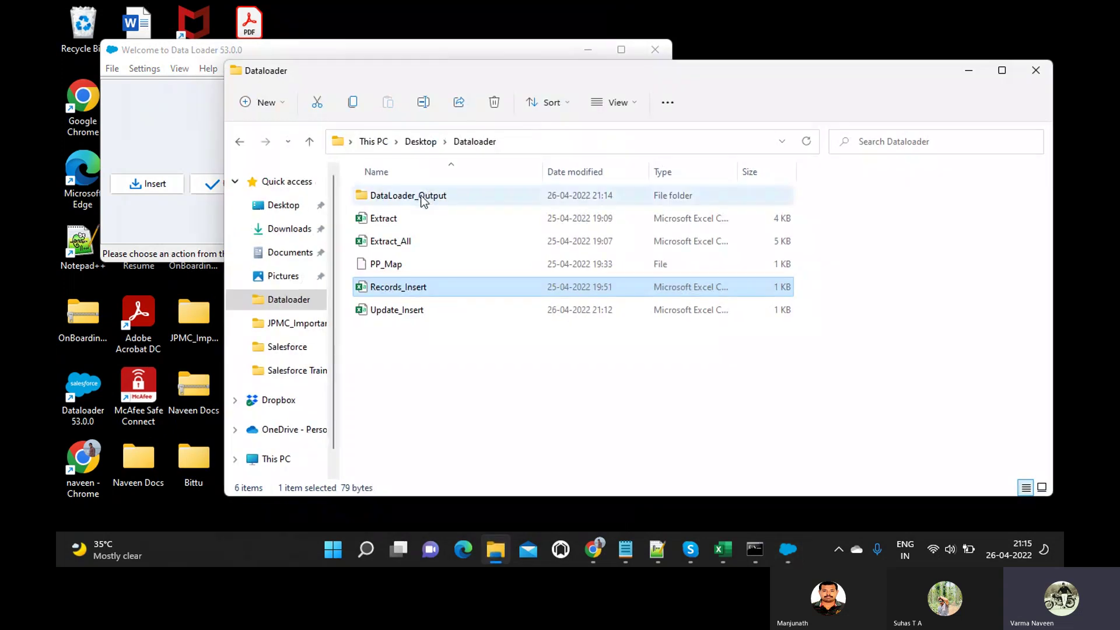
{"action": "double_click", "coordinate": [424, 201]}
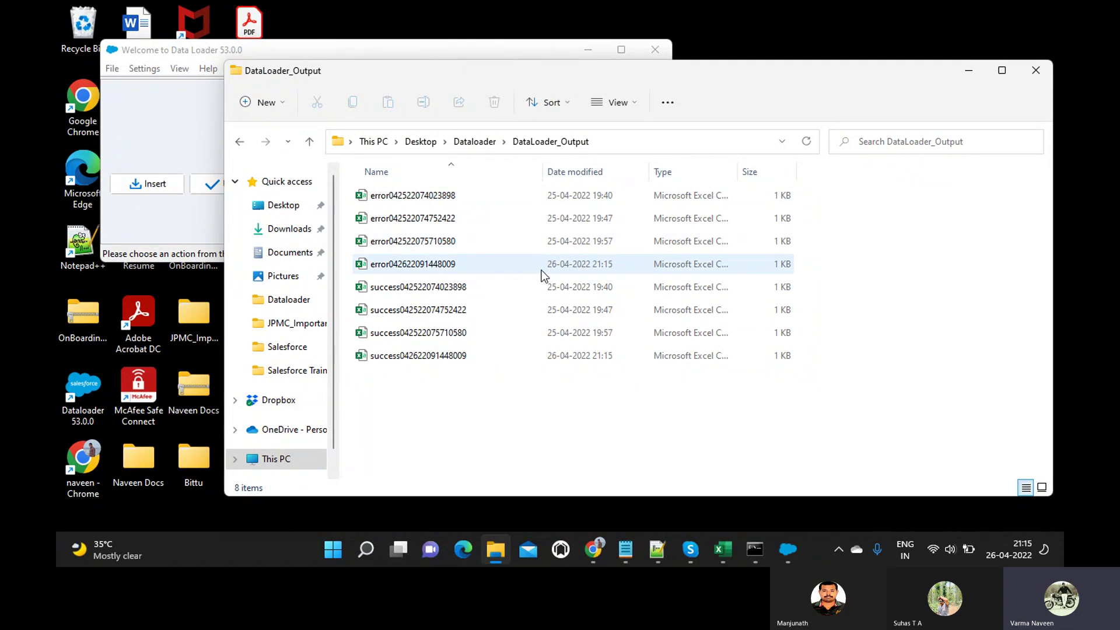
{"action": "double_click", "coordinate": [447, 361]}
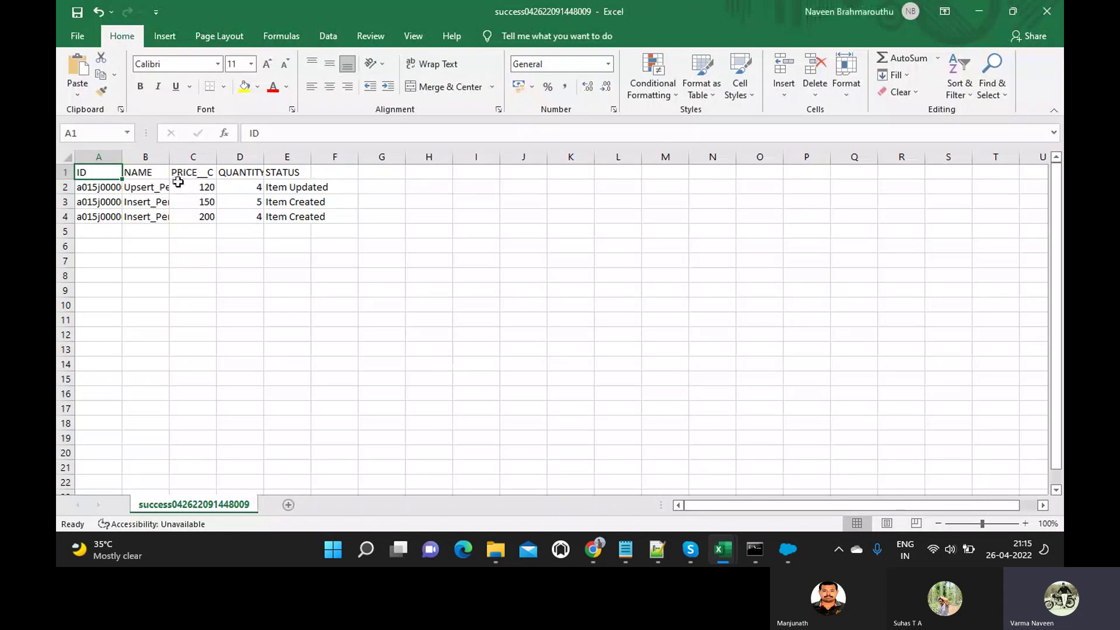
Autofit columns A and B, widen the STATUS column, and bold the Item Updated status.
{"action": "double_click", "coordinate": [126, 156]}
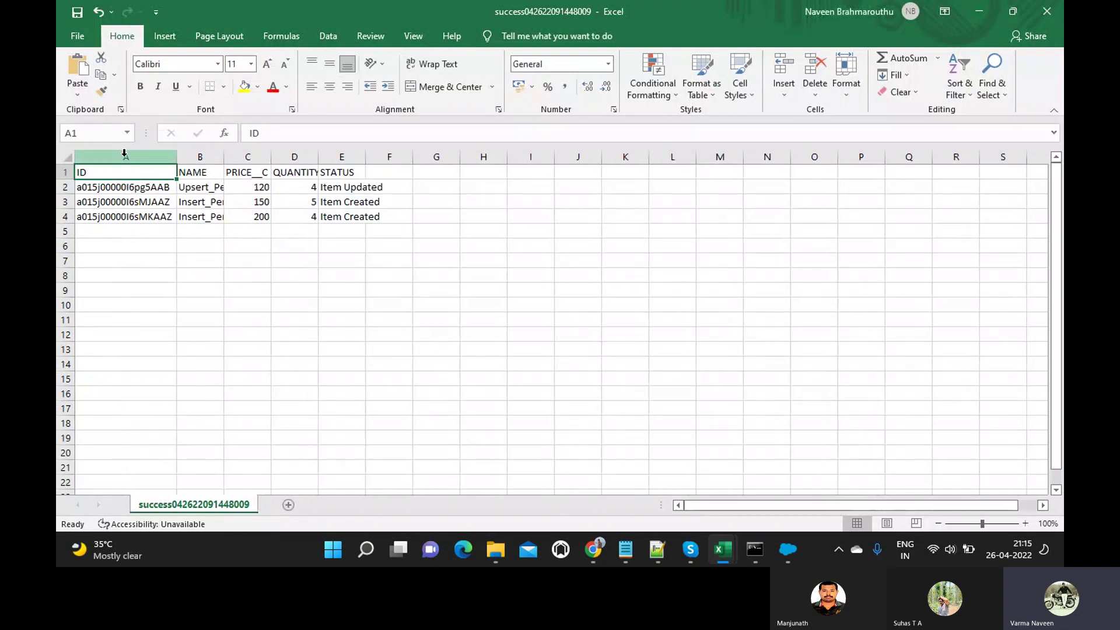
{"action": "double_click", "coordinate": [224, 161]}
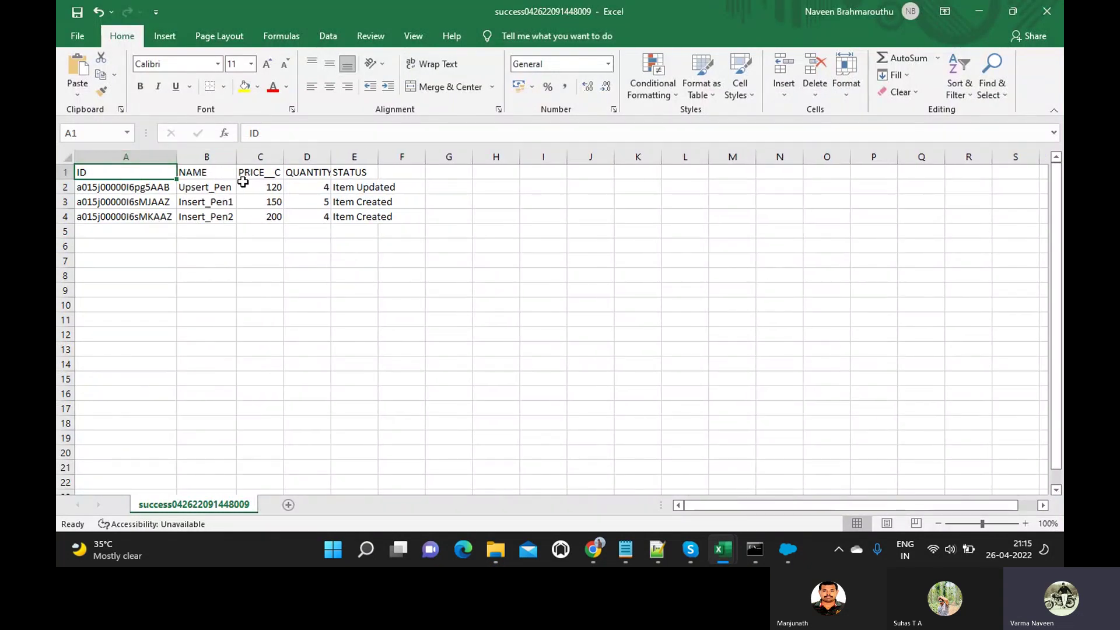
{"action": "left_click", "coordinate": [124, 185]}
{"action": "left_click", "coordinate": [353, 187]}
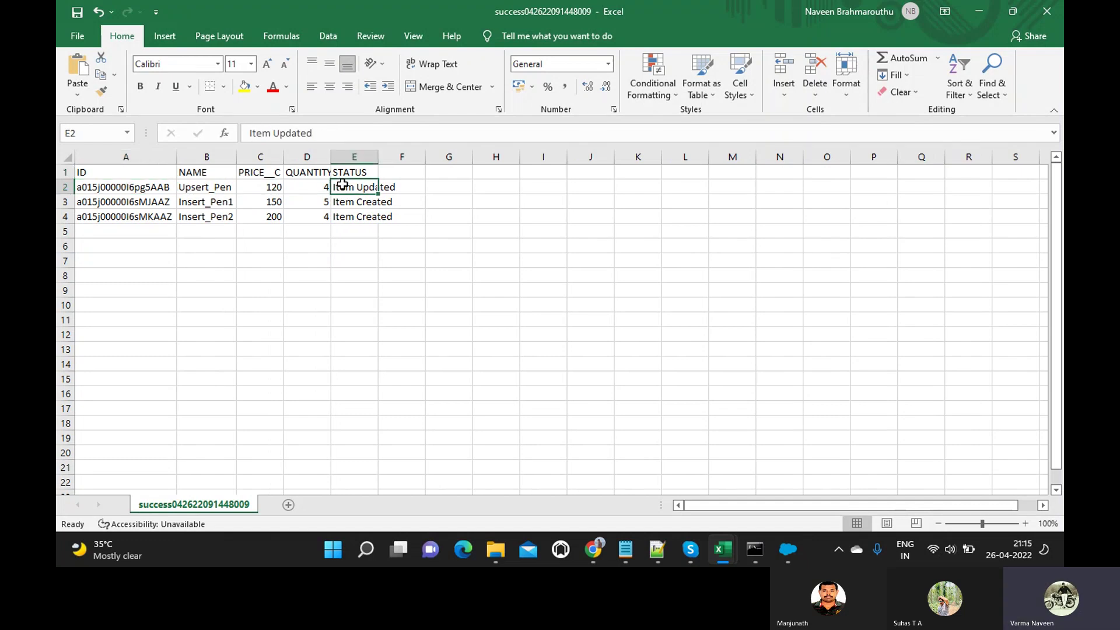
{"action": "left_click_drag", "start_coordinate": [378, 157], "coordinate": [421, 156]}
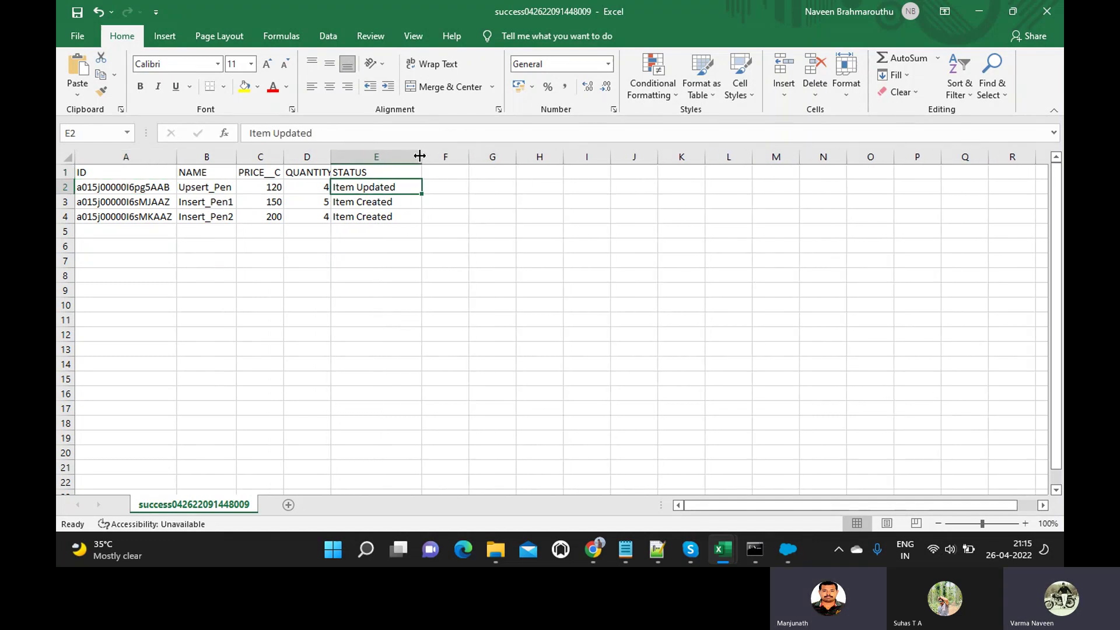
{"action": "key", "text": "ctrl+b"}
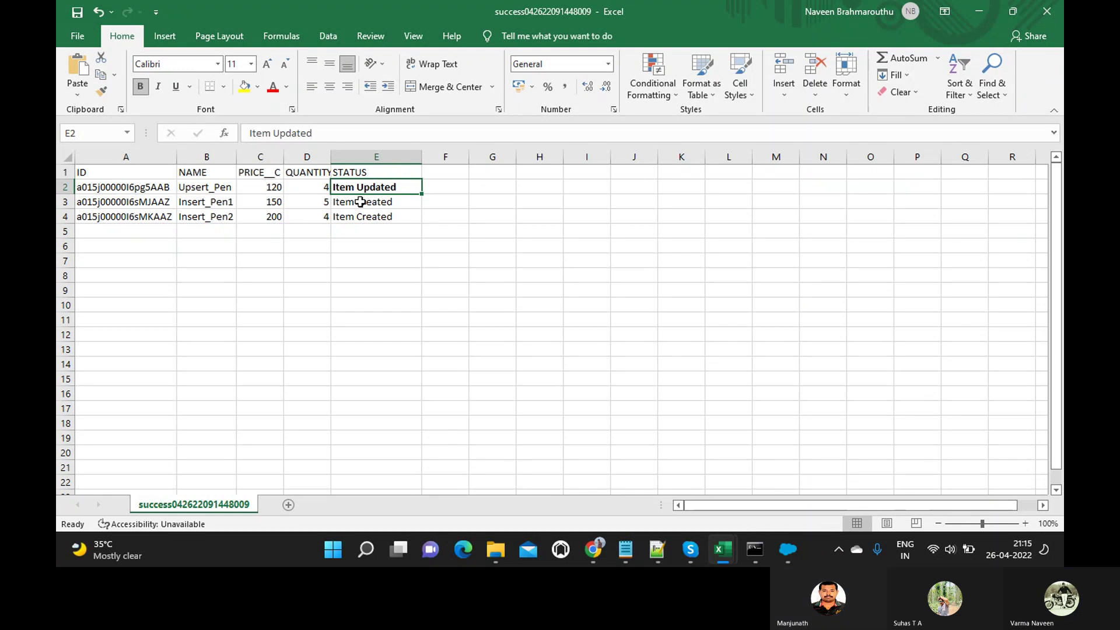
Review the two Item Created statuses and their IDs, then the updated record's ID in A2.
{"action": "left_click", "coordinate": [360, 202]}
{"action": "left_click_drag", "start_coordinate": [360, 202], "coordinate": [353, 217]}
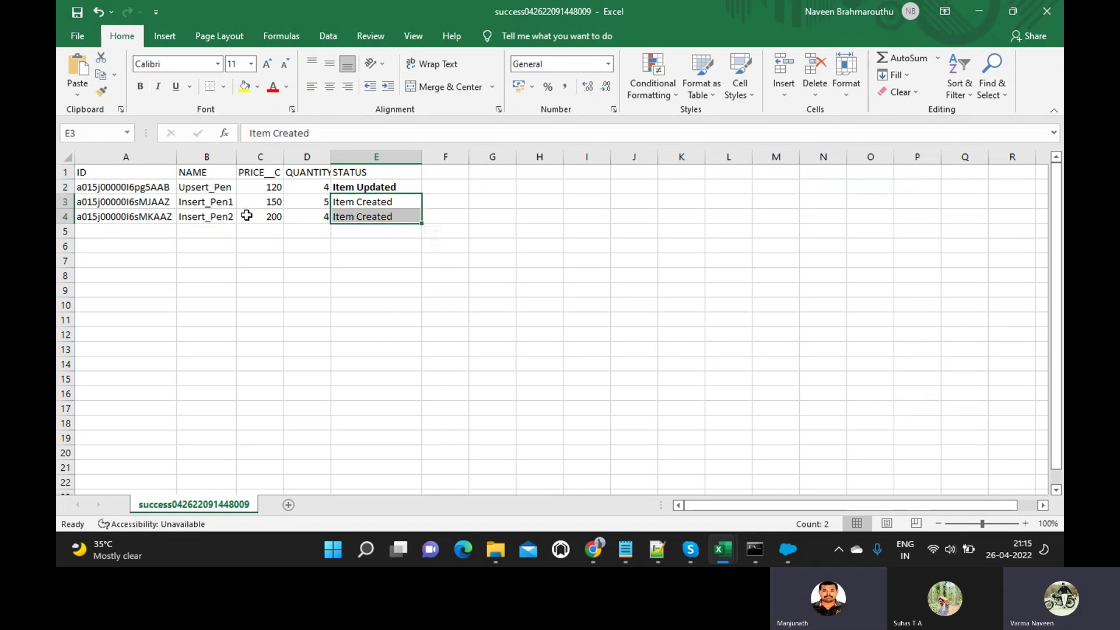
{"action": "left_click_drag", "start_coordinate": [133, 204], "coordinate": [120, 216]}
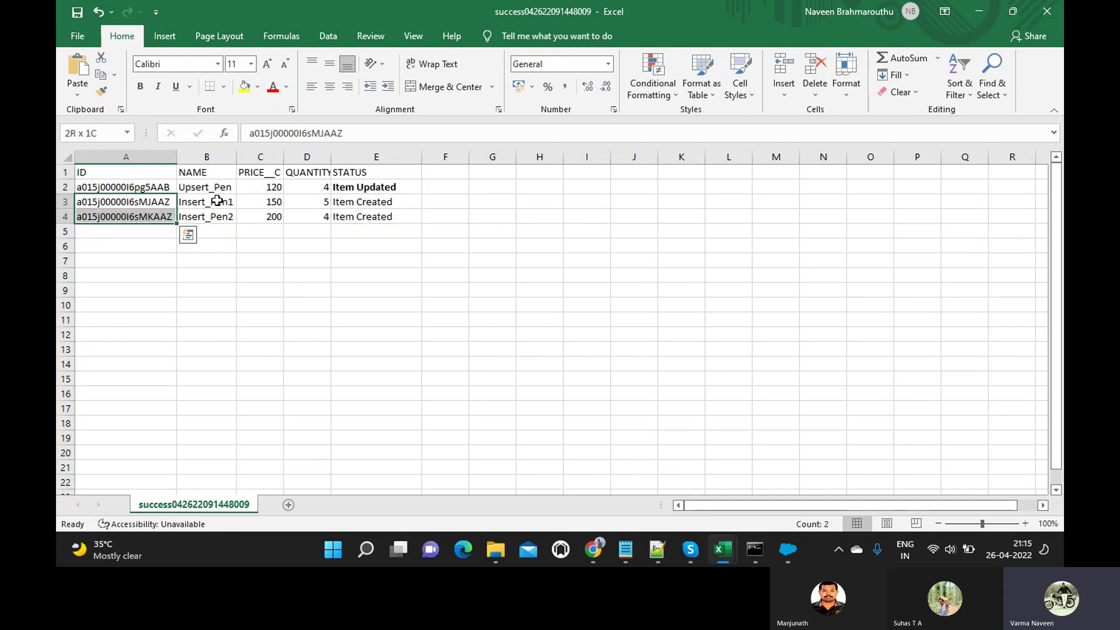
{"action": "left_click", "coordinate": [157, 185]}
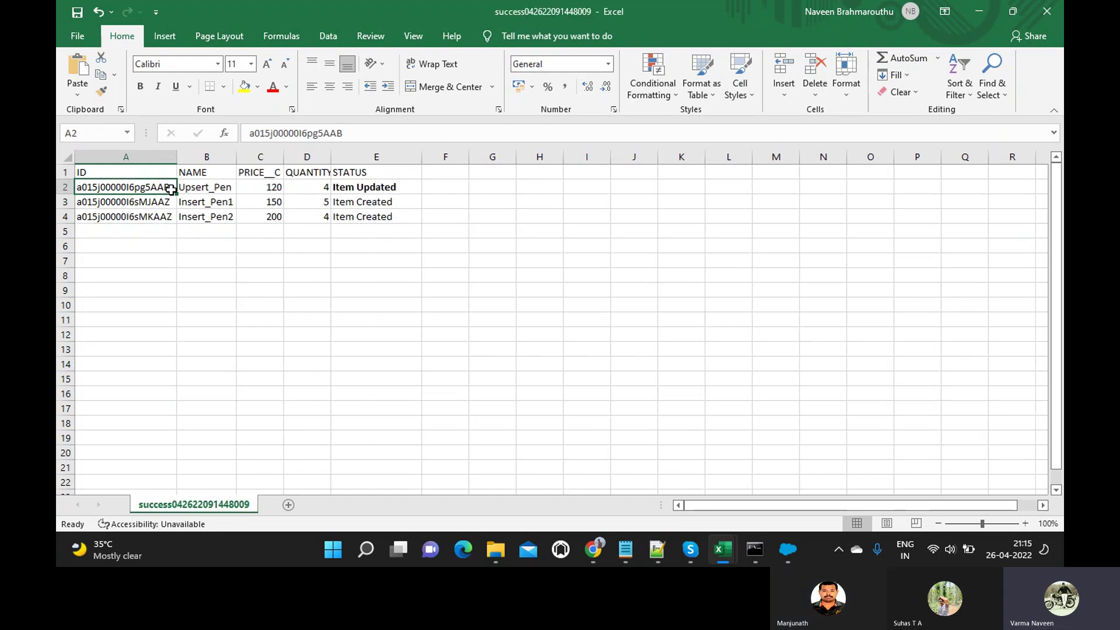
{"action": "key", "text": "alt+Tab"}
{"action": "key", "text": "alt+Tab"}
{"action": "key", "text": "alt+Tab"}
{"action": "key", "text": "alt+Tab"}
{"action": "key", "text": "alt+Tab"}
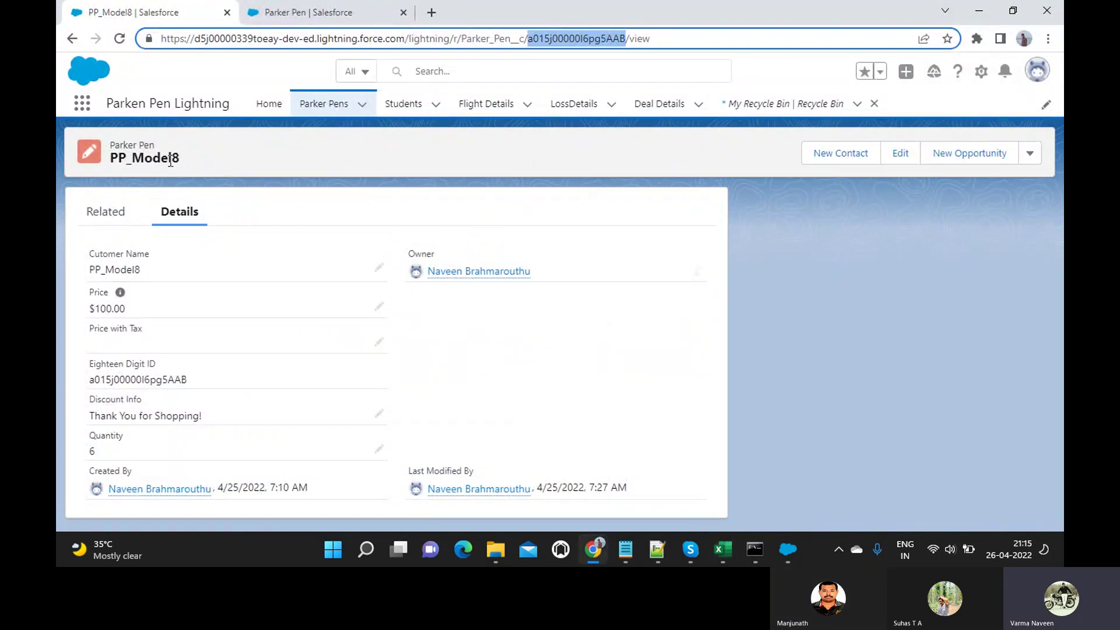
Reload the Salesforce record page to show Upsert_Pen's updated values.
{"action": "key", "text": "alt+Tab"}
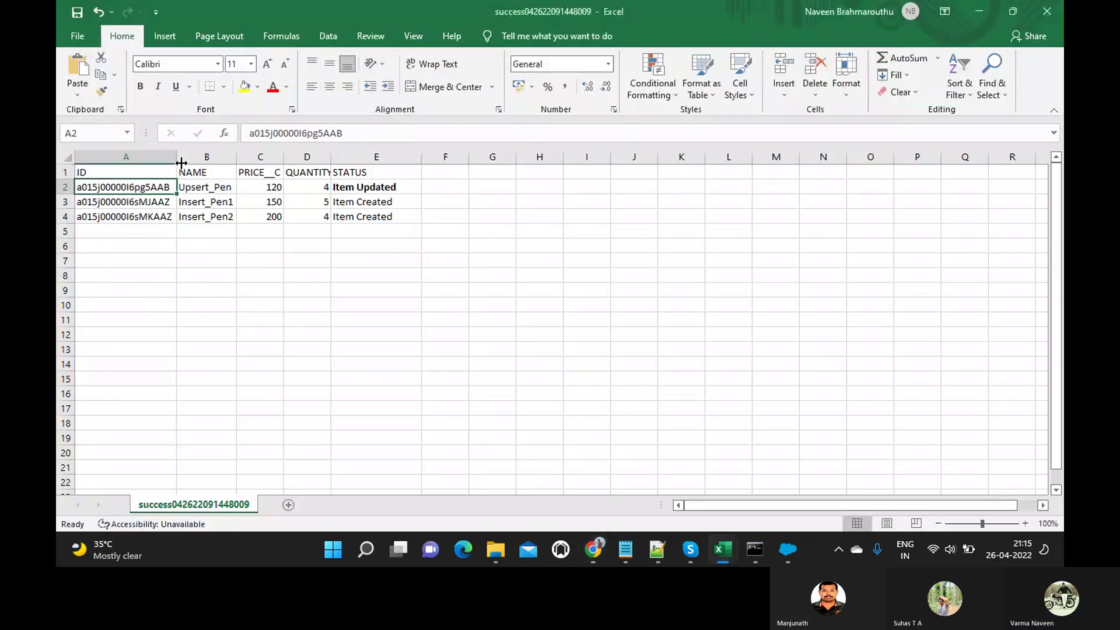
{"action": "key", "text": "alt+Tab"}
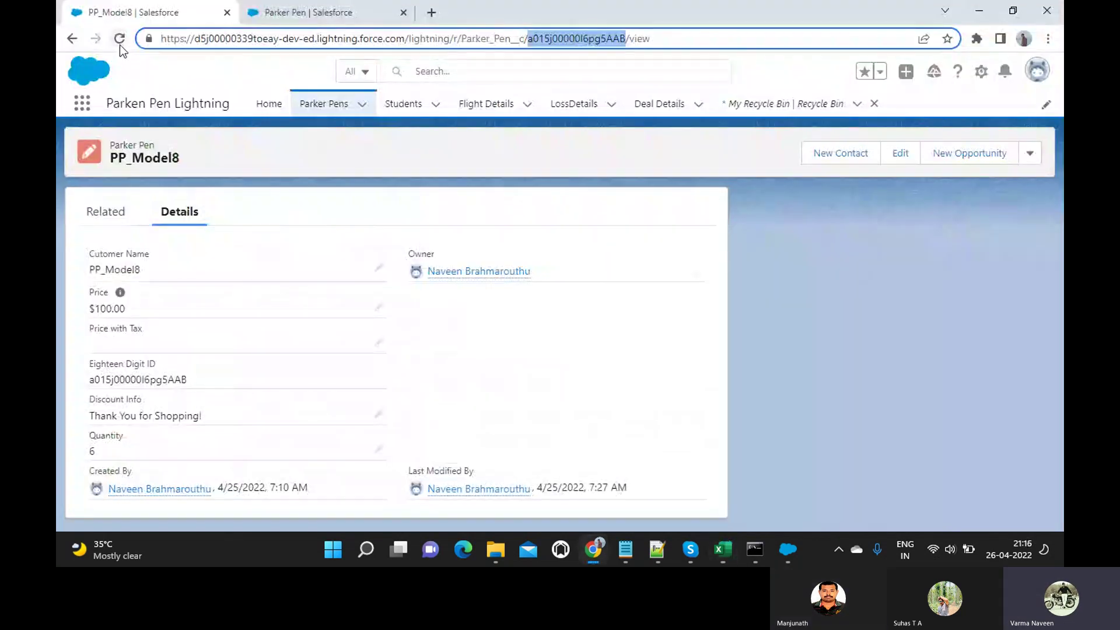
{"action": "left_click", "coordinate": [121, 44]}
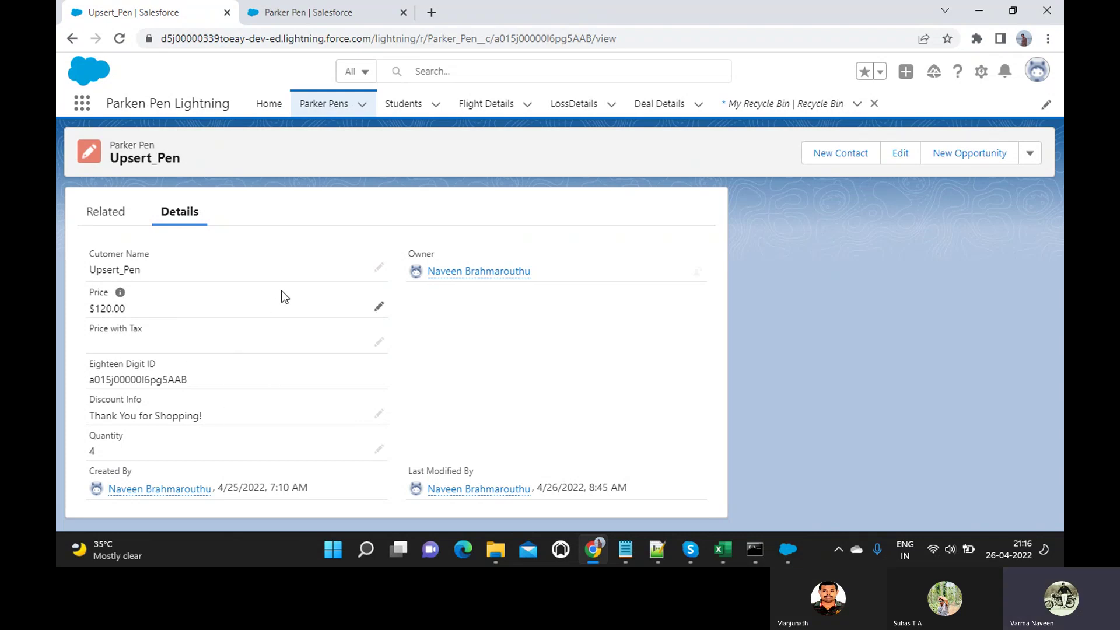
Copy Insert_Pen2's ID from cell A4 into the browser address to open its record.
{"action": "key", "text": "alt+Tab"}
{"action": "left_click", "coordinate": [151, 214]}
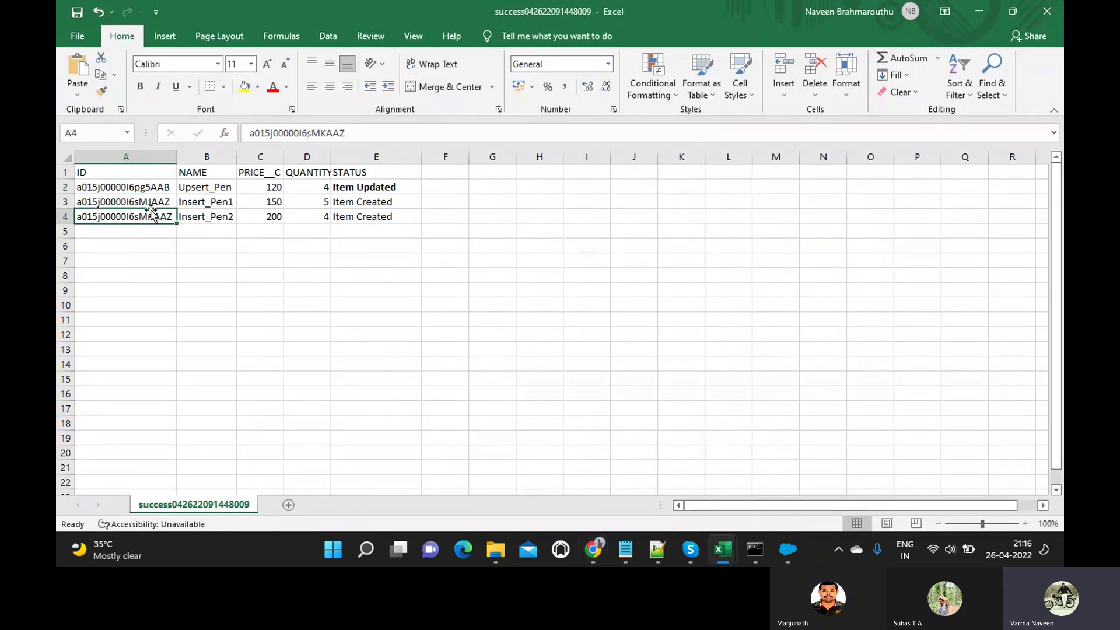
{"action": "double_click", "coordinate": [284, 134]}
{"action": "key", "text": "ctrl+c"}
{"action": "key", "text": "Escape"}
{"action": "key", "text": "alt+Tab"}
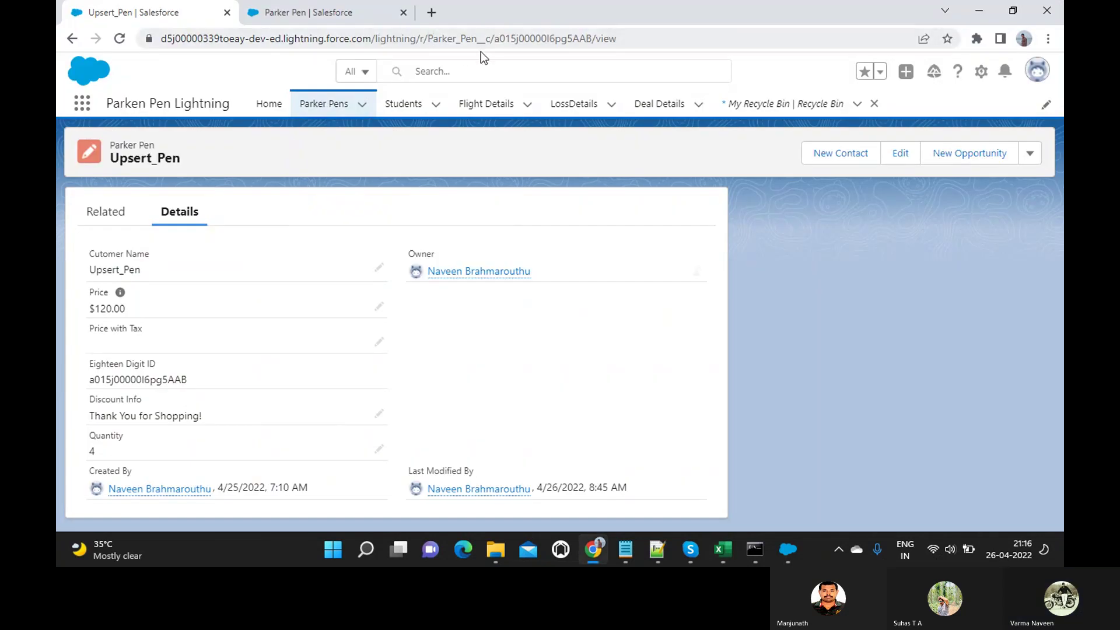
{"action": "double_click", "coordinate": [528, 41]}
{"action": "key", "text": "ctrl+v"}
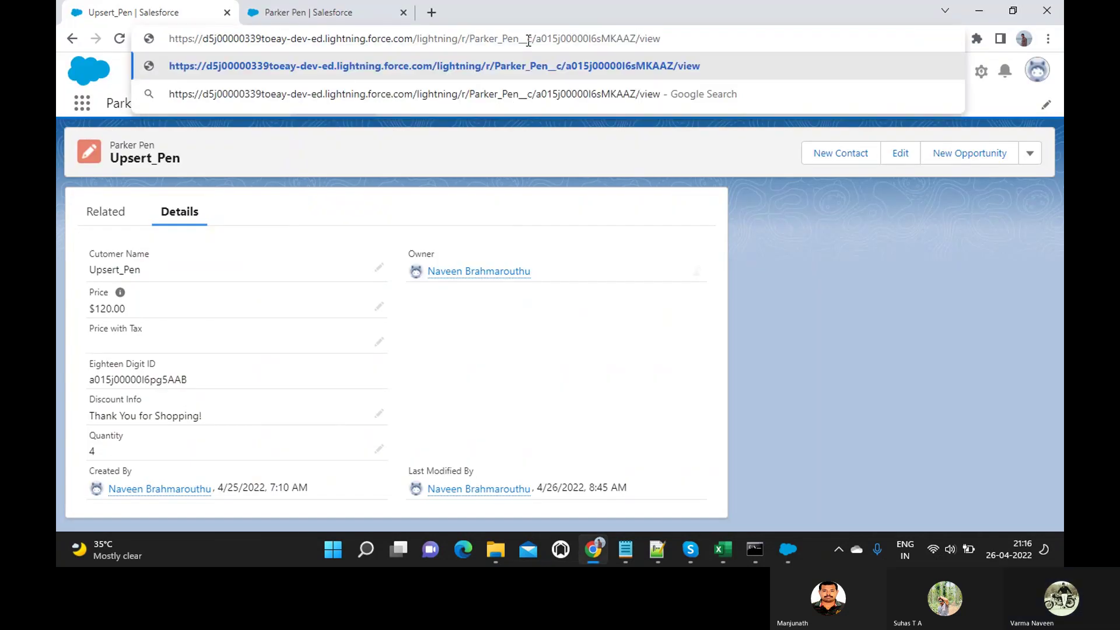
{"action": "key", "text": "Return"}
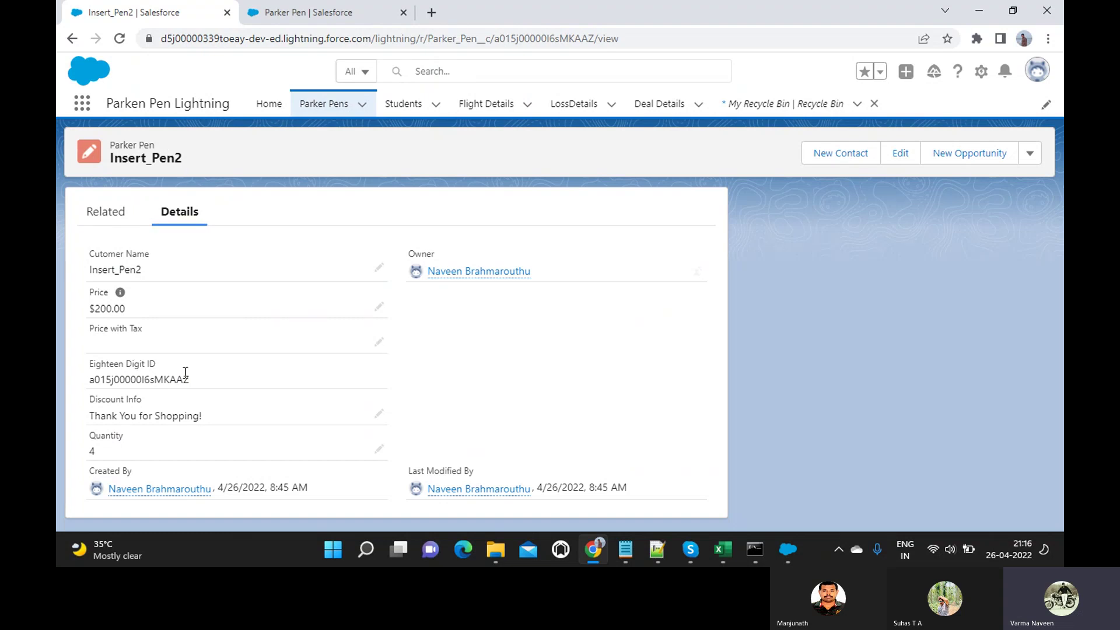
{"action": "key", "text": "alt+Tab"}
{"action": "left_click", "coordinate": [226, 217]}
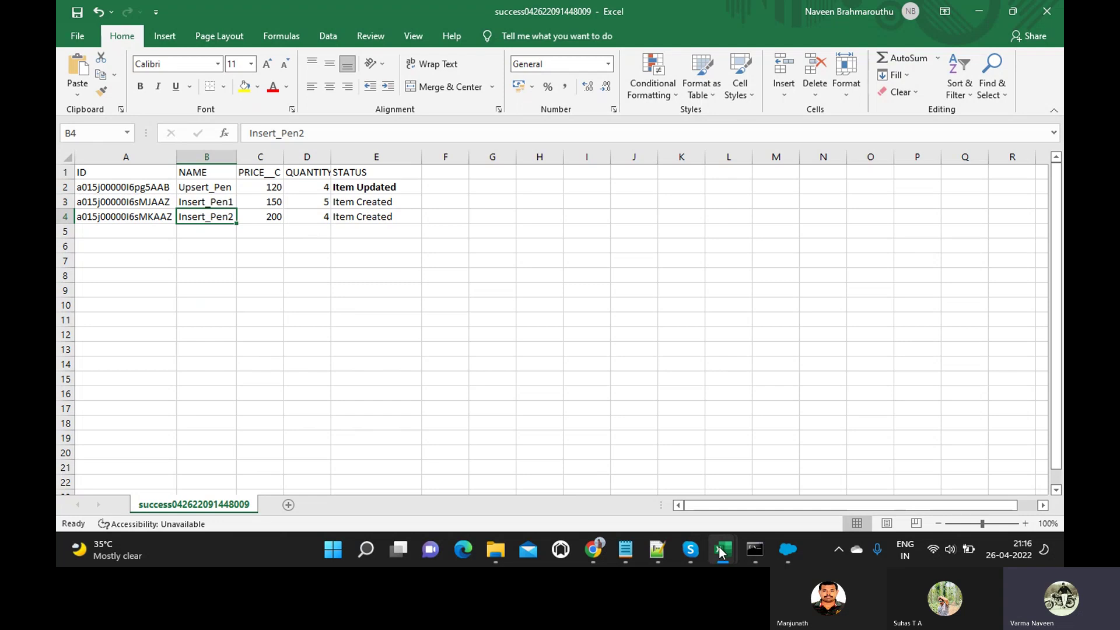
{"action": "mouse_move", "coordinate": [722, 551]}
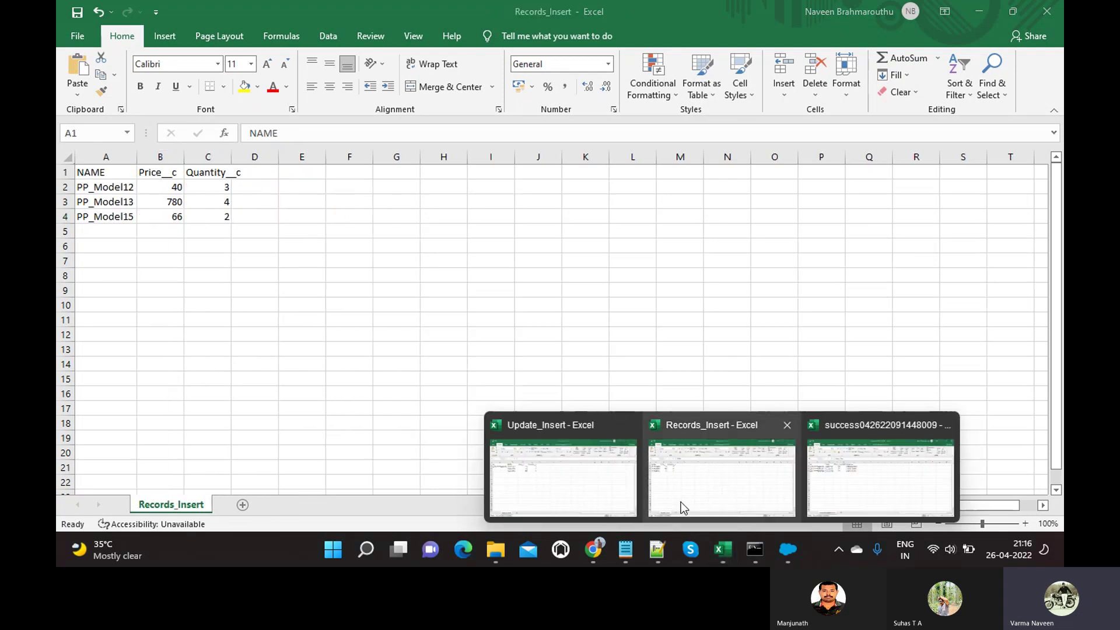
{"action": "left_click", "coordinate": [495, 549]}
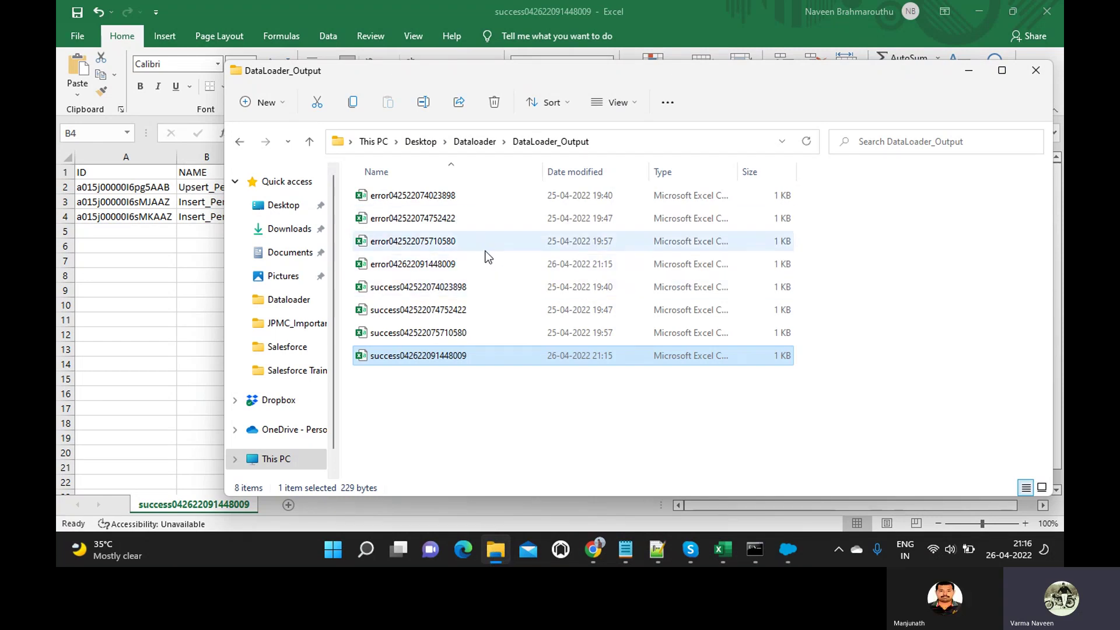
{"action": "double_click", "coordinate": [440, 243]}
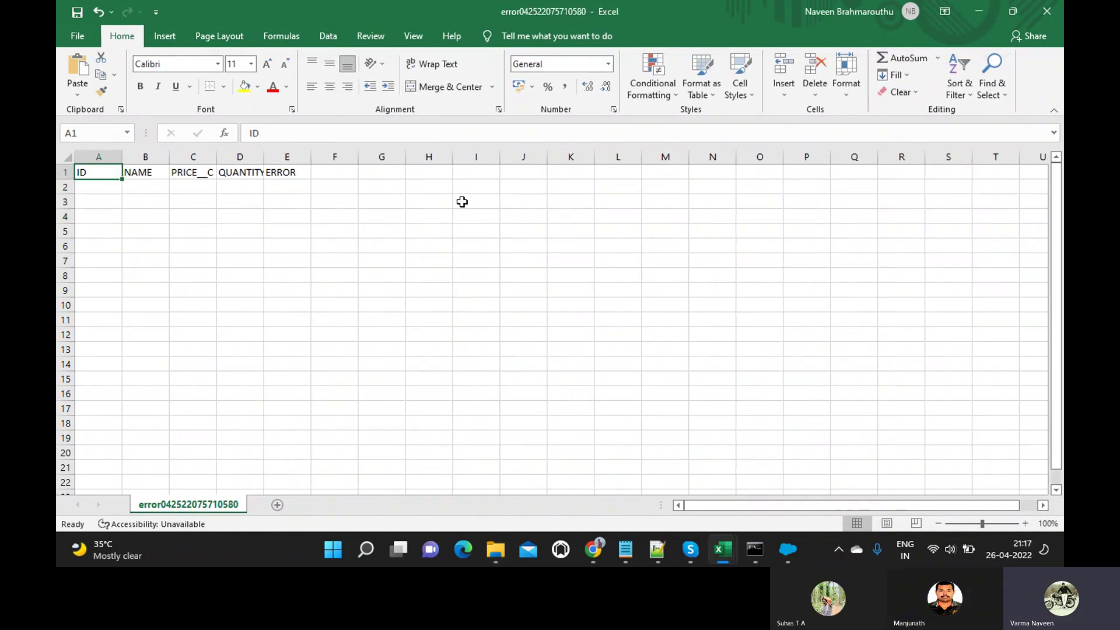
{"action": "left_click", "coordinate": [1047, 11]}
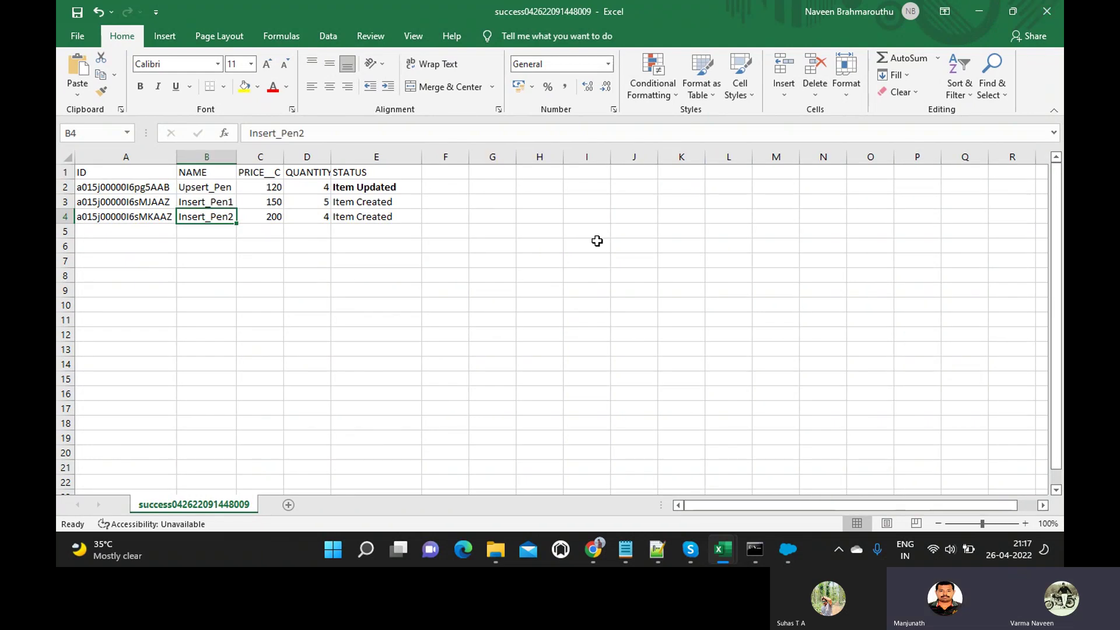
{"action": "key", "text": "alt+Tab"}
{"action": "double_click", "coordinate": [441, 262]}
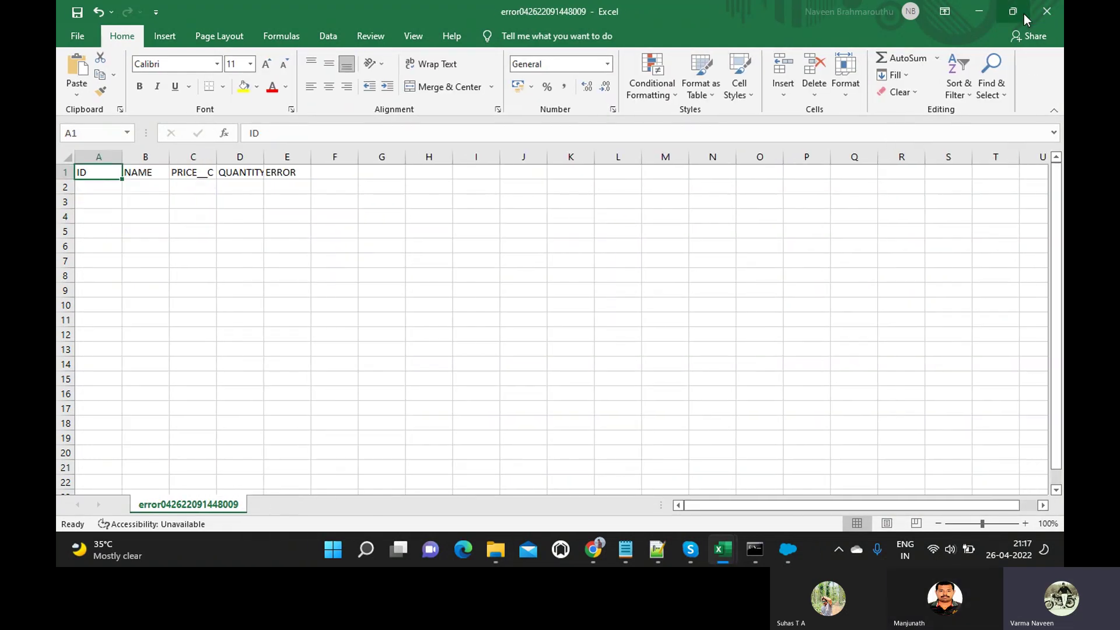
{"action": "left_click", "coordinate": [1047, 11]}
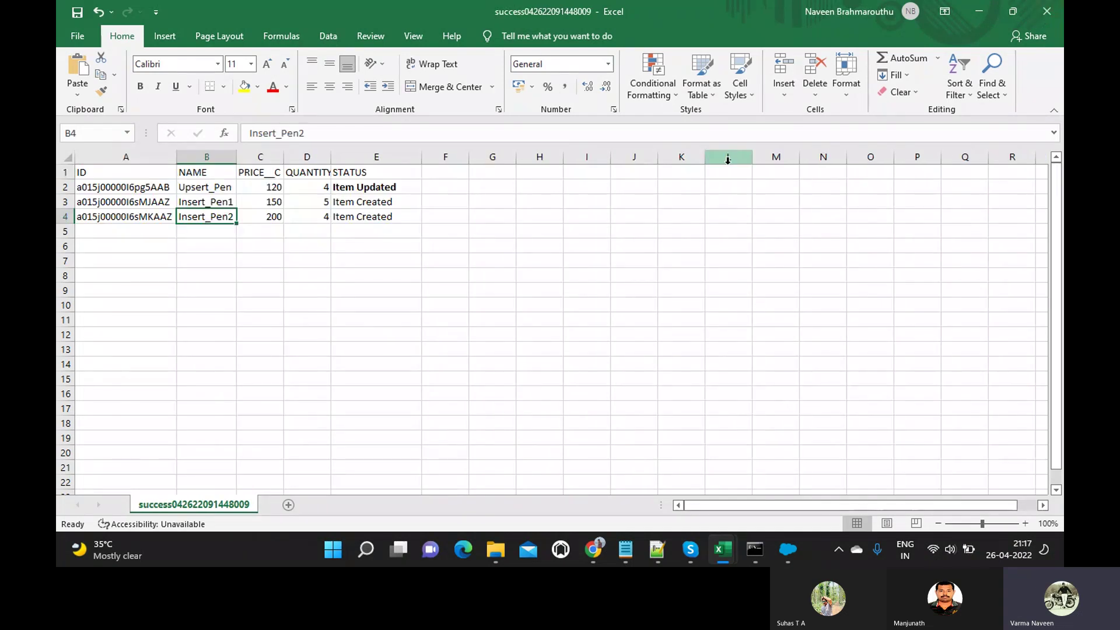
{"action": "key", "text": "alt+Tab"}
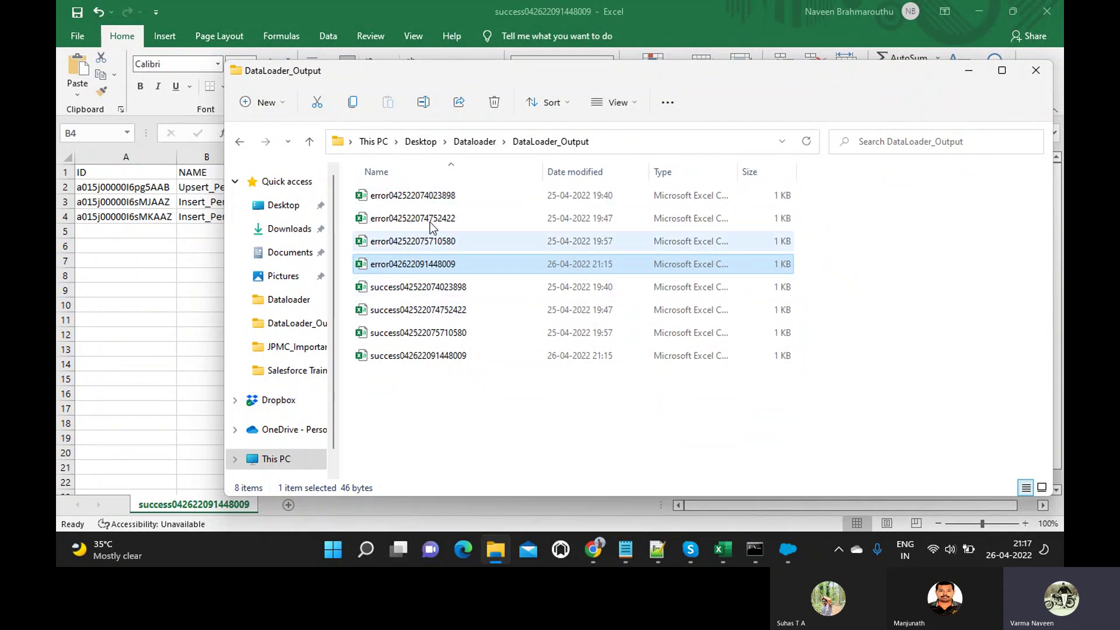
{"action": "left_click", "coordinate": [394, 219]}
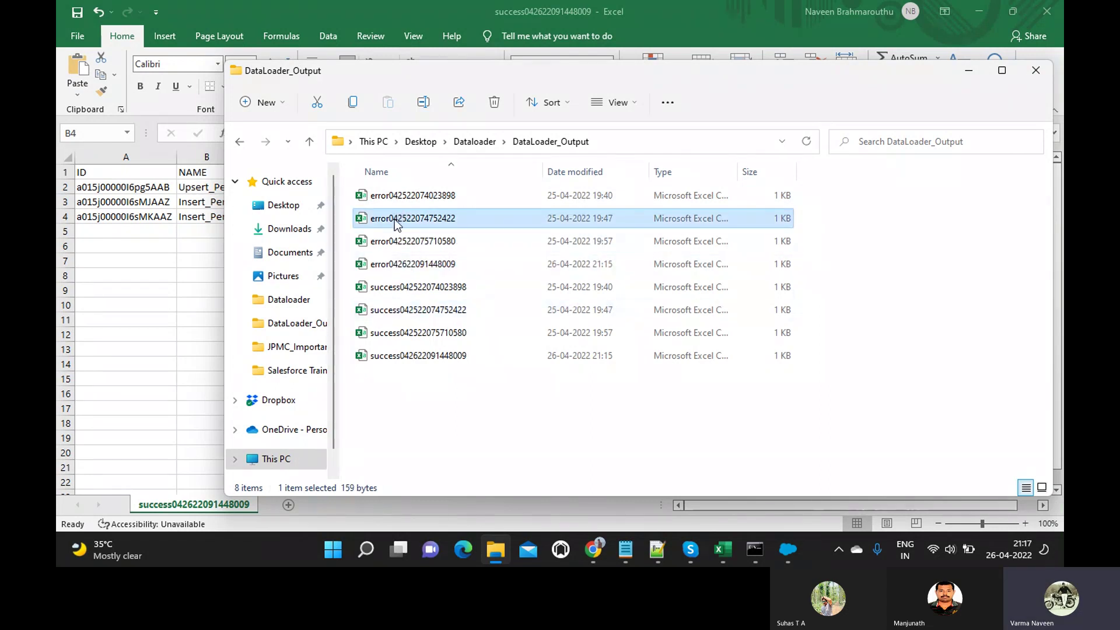
{"action": "double_click", "coordinate": [394, 219]}
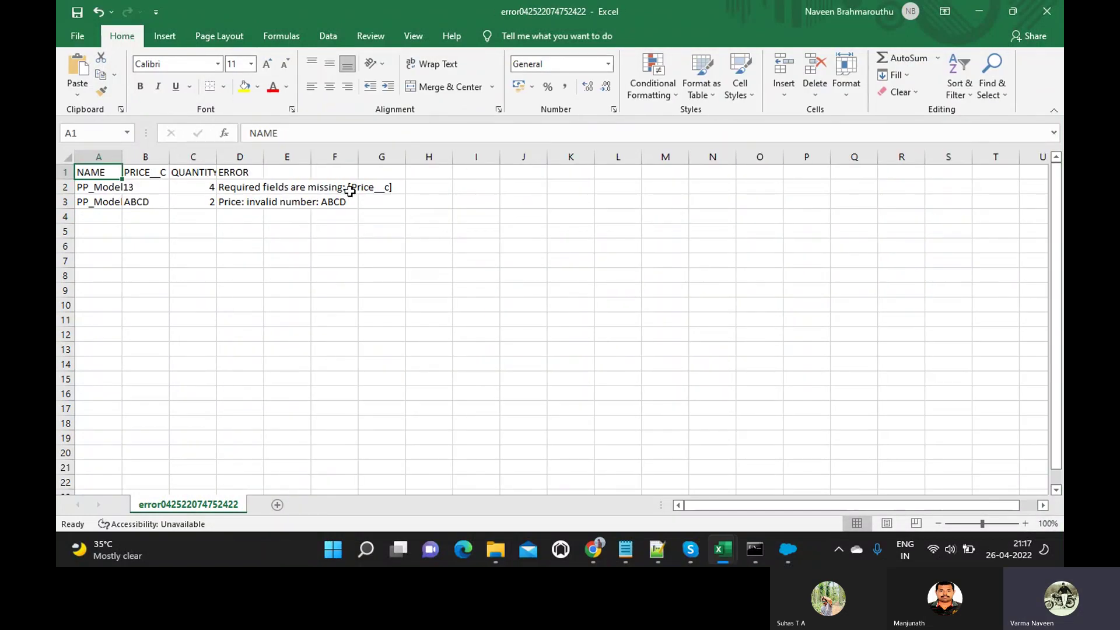
{"action": "left_click_drag", "start_coordinate": [263, 156], "coordinate": [438, 199]}
{"action": "left_click", "coordinate": [253, 181]}
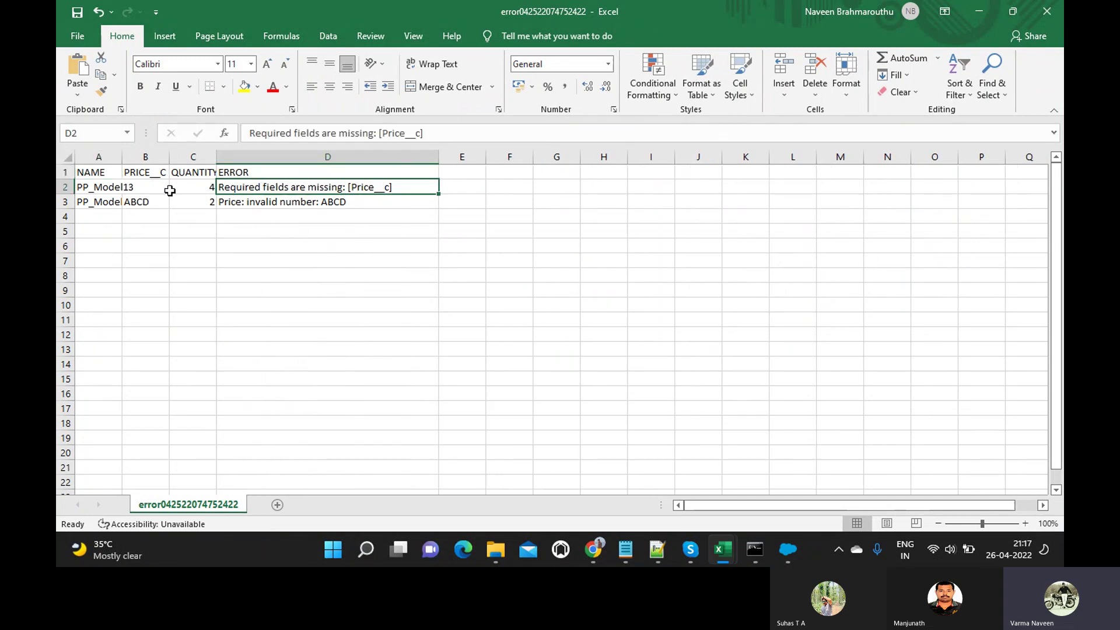
{"action": "left_click_drag", "start_coordinate": [122, 156], "coordinate": [172, 157]}
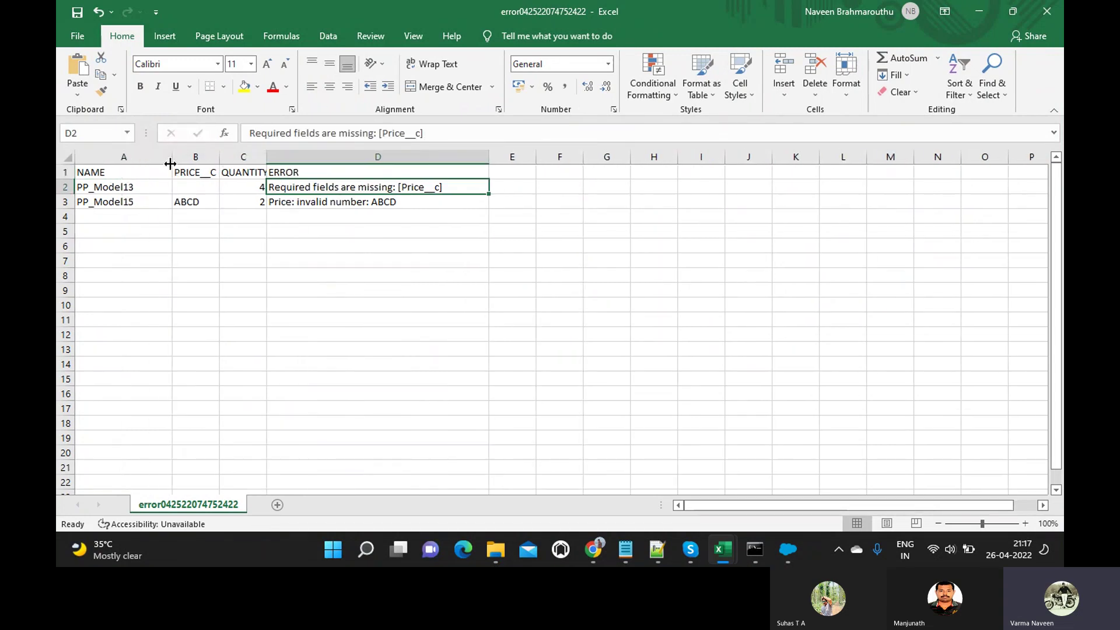
{"action": "left_click", "coordinate": [286, 204]}
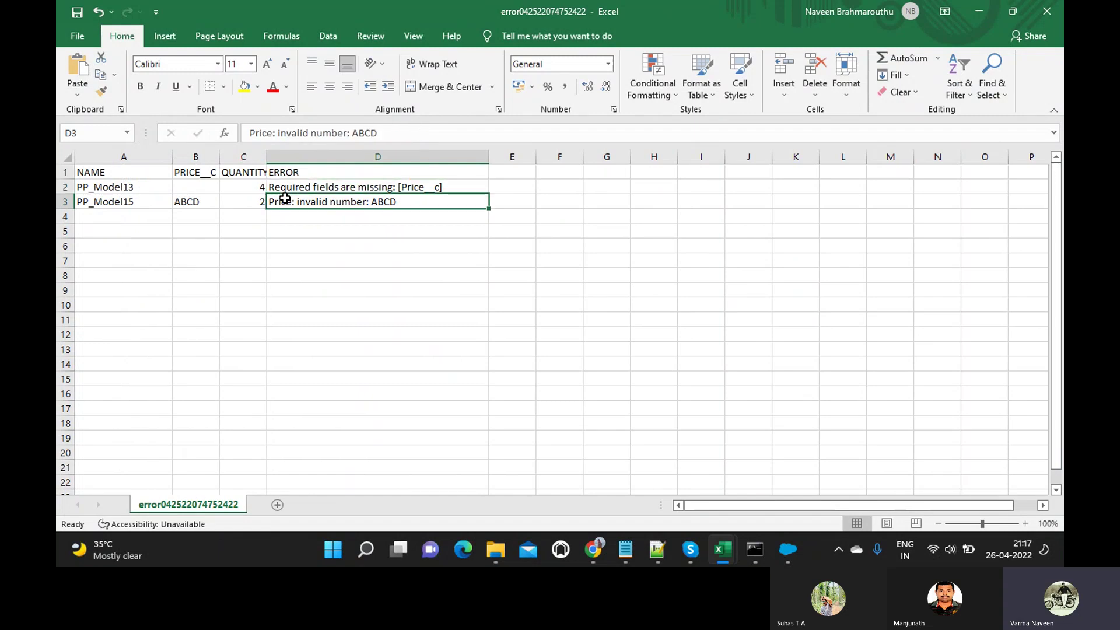
{"action": "left_click", "coordinate": [333, 188]}
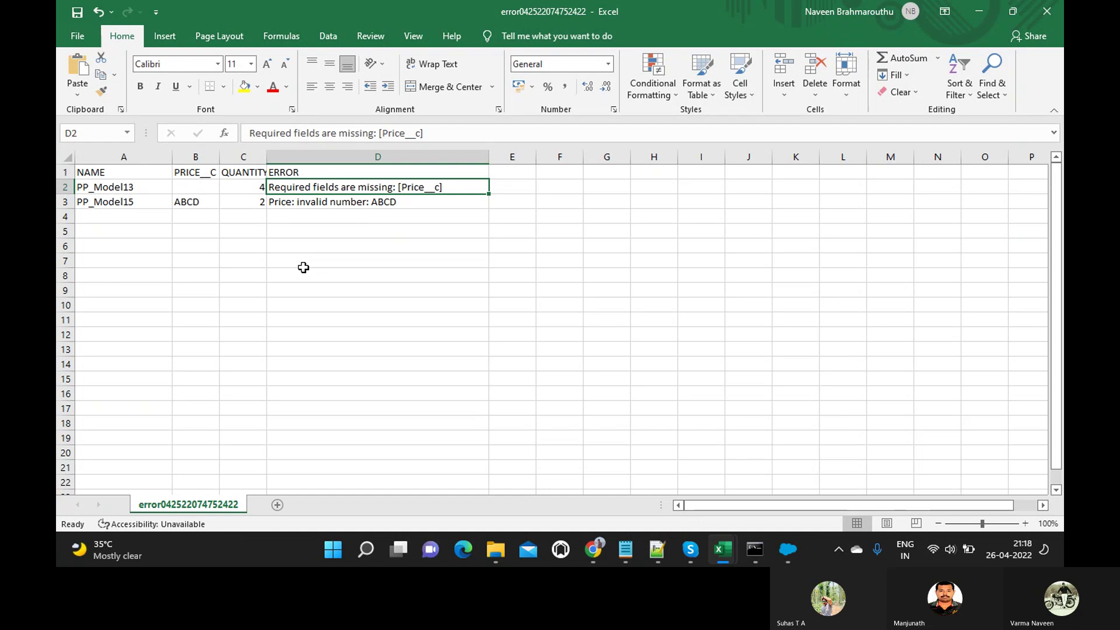
{"action": "key", "text": "alt+Tab"}
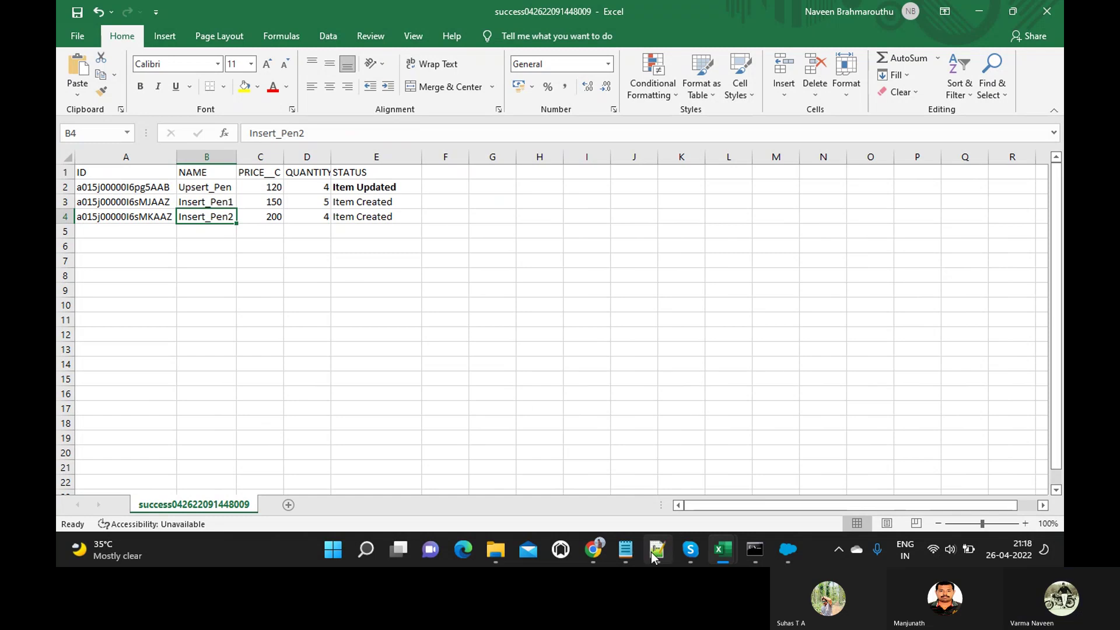
Bring up the session notes and delete the answer text on the A: line.
{"action": "mouse_move", "coordinate": [629, 551]}
{"action": "left_click", "coordinate": [661, 482]}
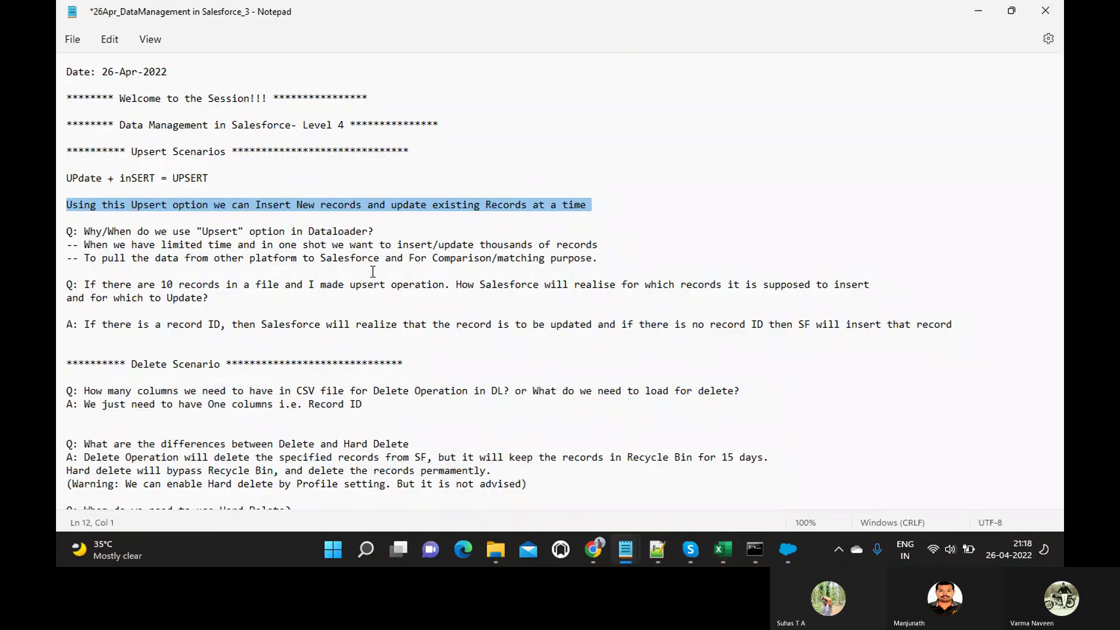
{"action": "left_click", "coordinate": [85, 320]}
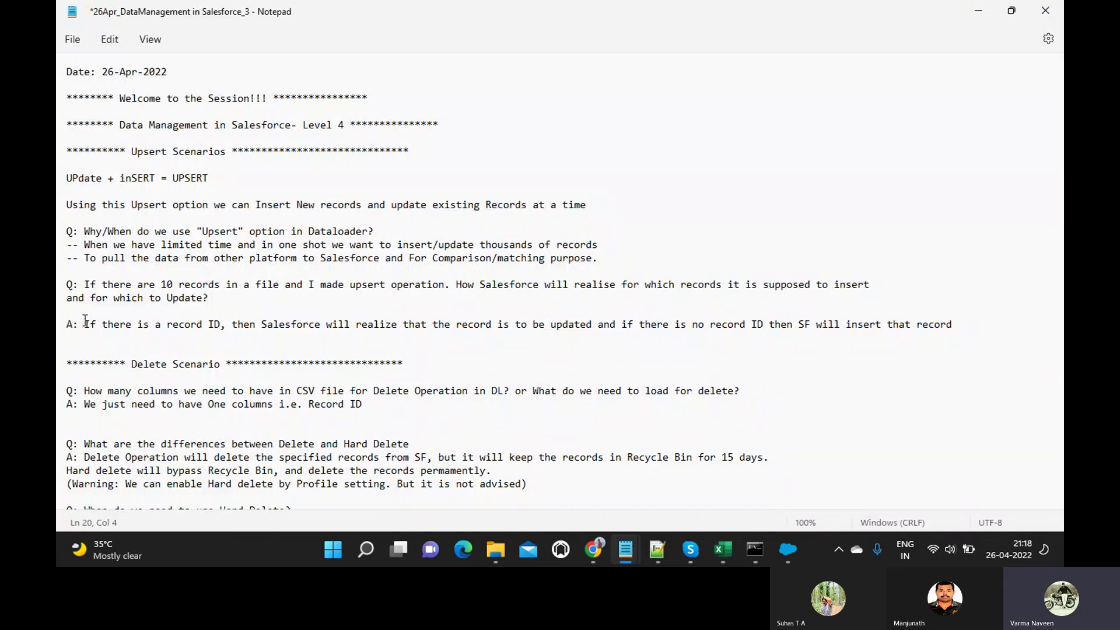
{"action": "key", "text": "shift+Down"}
{"action": "key", "text": "BackSpace"}
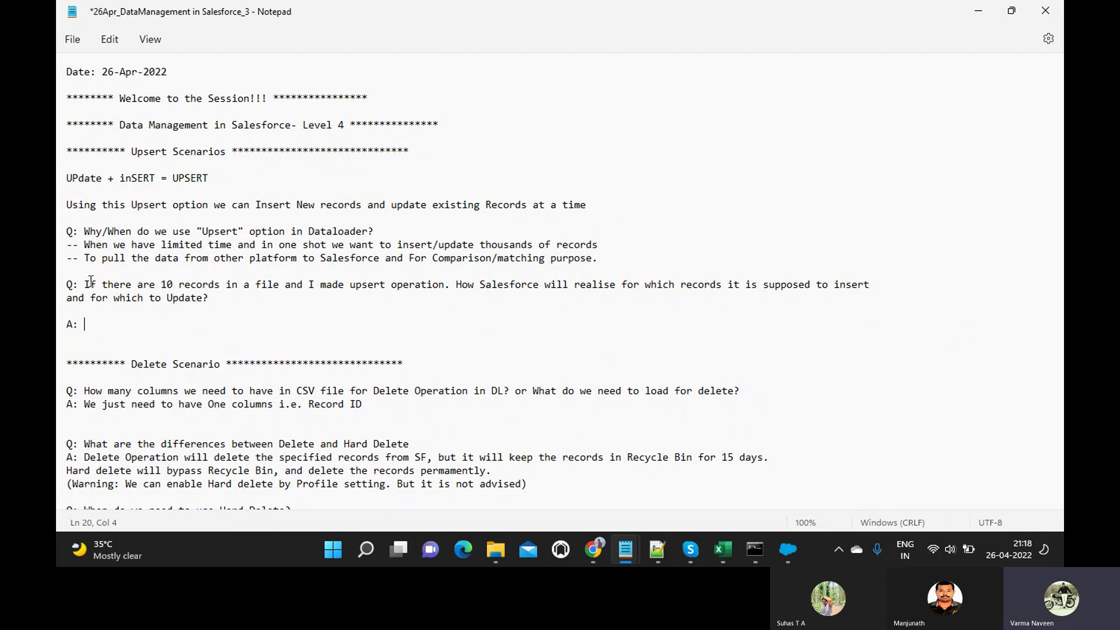
Highlight the 10-records upsert question, then paste the deleted answer back onto the A: line.
{"action": "left_click_drag", "start_coordinate": [86, 284], "coordinate": [239, 295]}
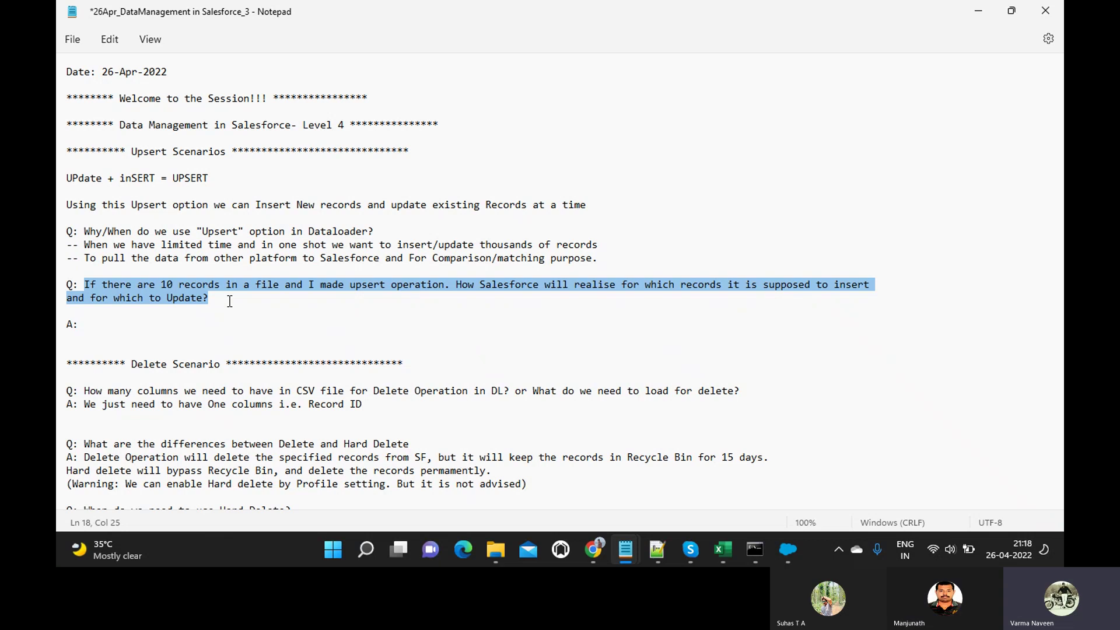
{"action": "left_click", "coordinate": [210, 315]}
{"action": "left_click", "coordinate": [192, 325]}
{"action": "key", "text": "ctrl+v"}
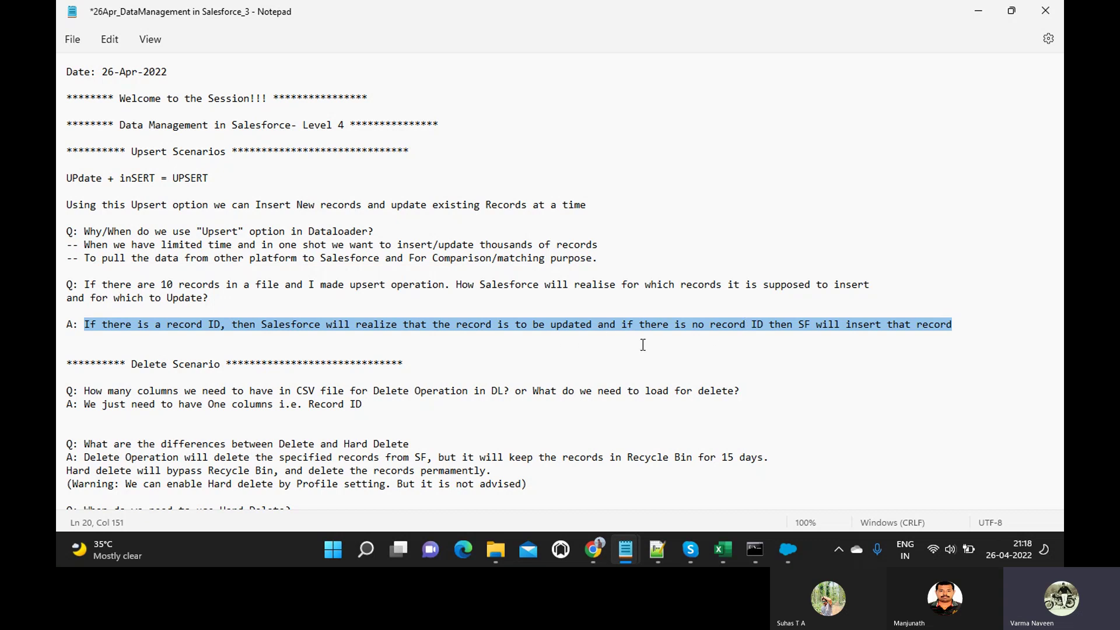
{"action": "scroll", "coordinate": [642, 345], "scroll_direction": "down", "scroll_amount": 3}
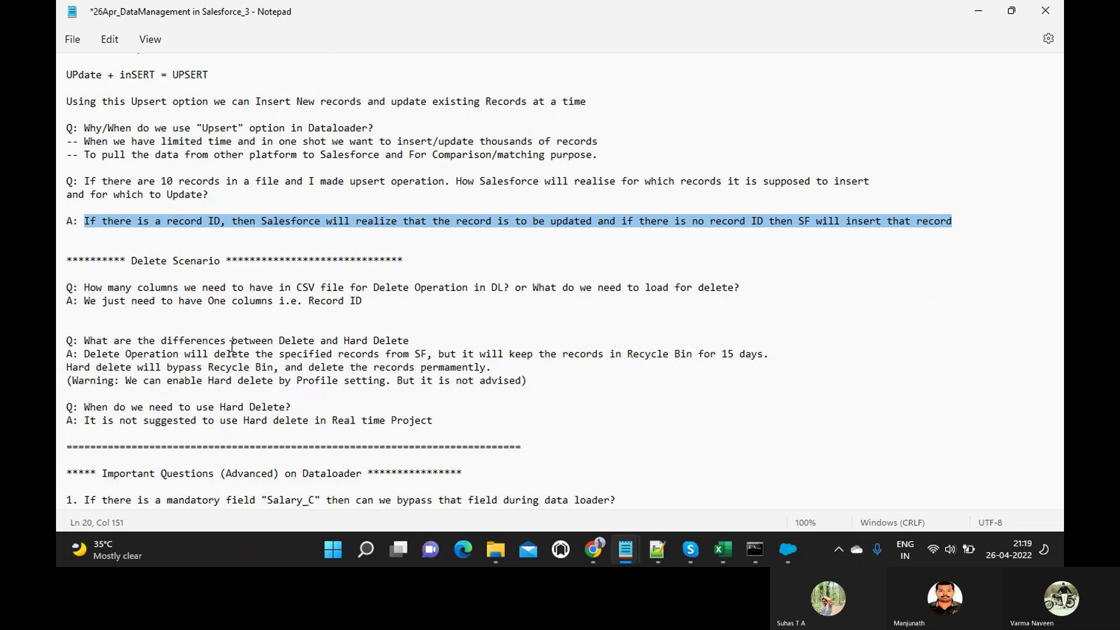
{"action": "key", "text": "alt+Tab"}
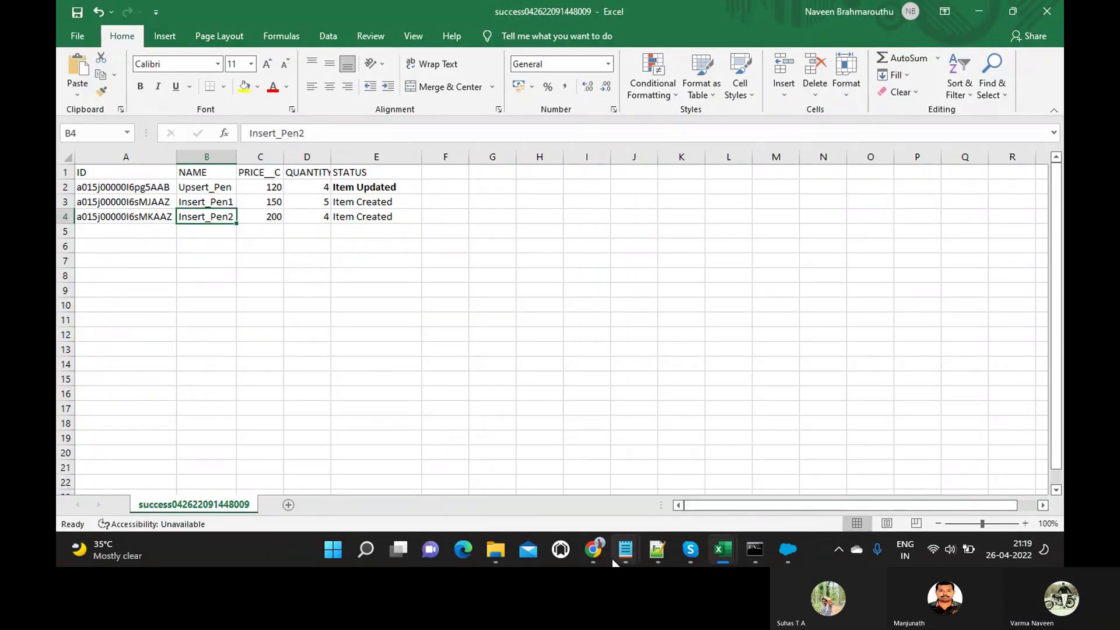
Show the Insert_Pen2 record in Chrome, then bring Data Loader's window to the front.
{"action": "mouse_move", "coordinate": [587, 551]}
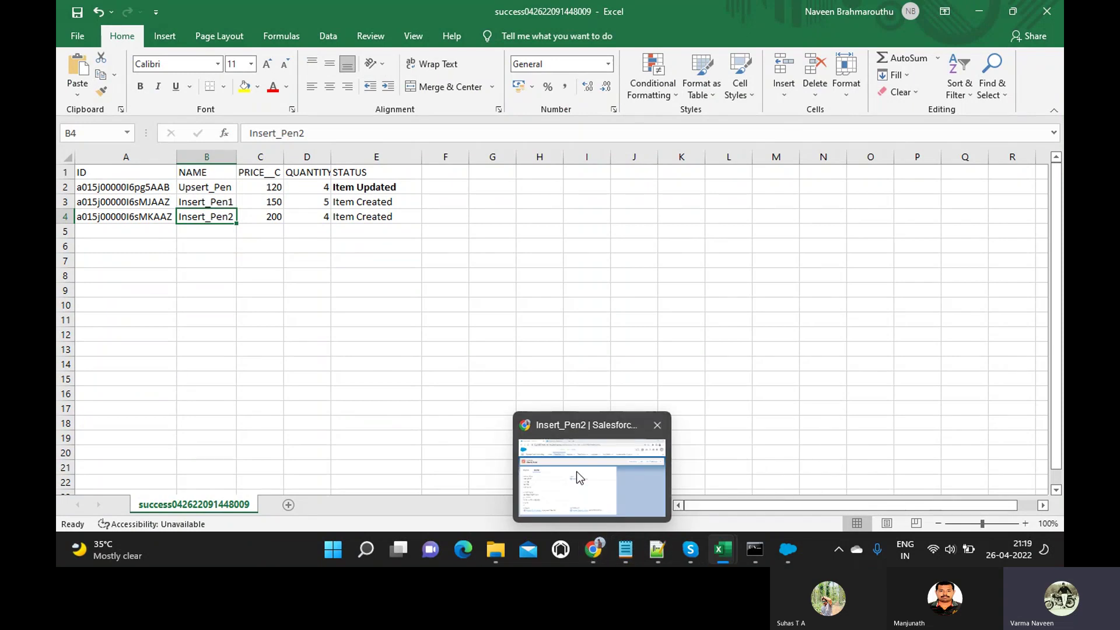
{"action": "left_click", "coordinate": [576, 471]}
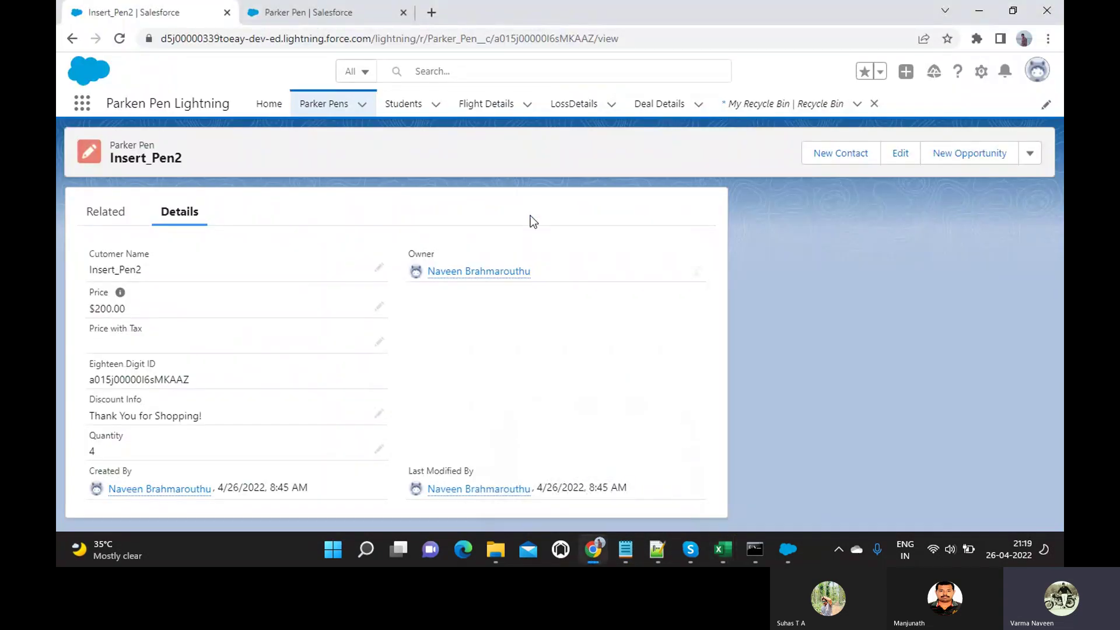
{"action": "left_click", "coordinate": [785, 557]}
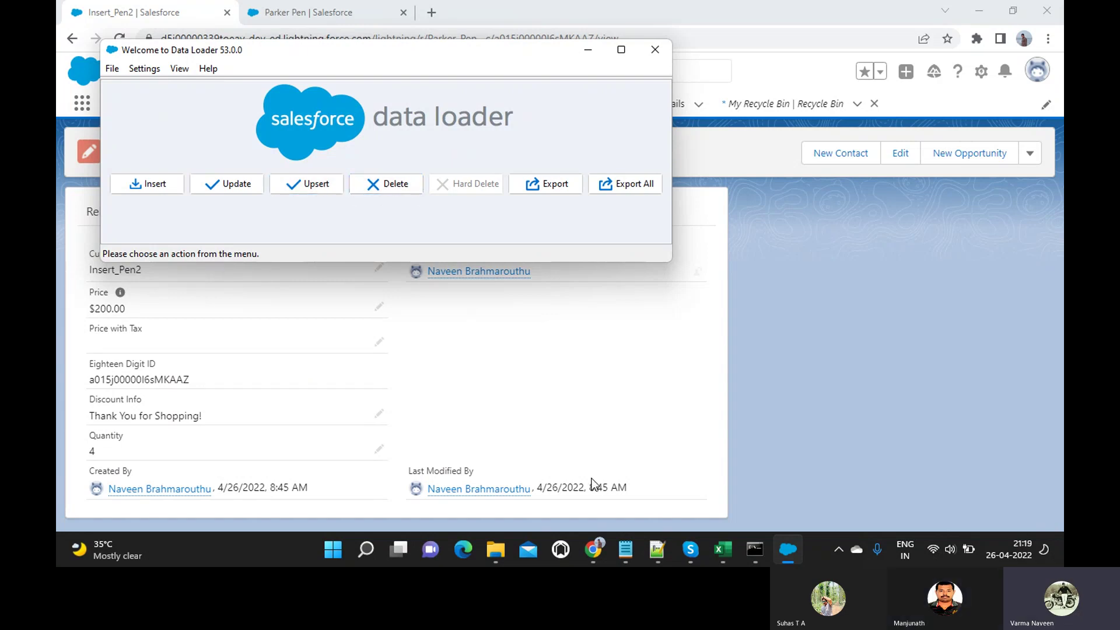
Switch to the Records_Insert workbook and widen column A.
{"action": "mouse_move", "coordinate": [730, 552]}
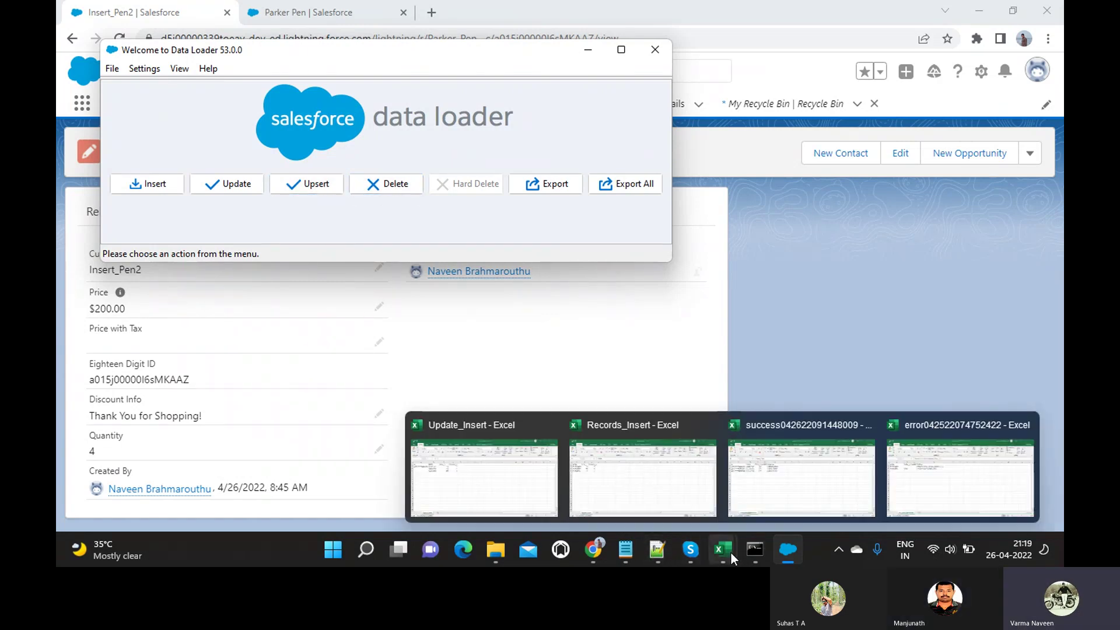
{"action": "mouse_move", "coordinate": [927, 478]}
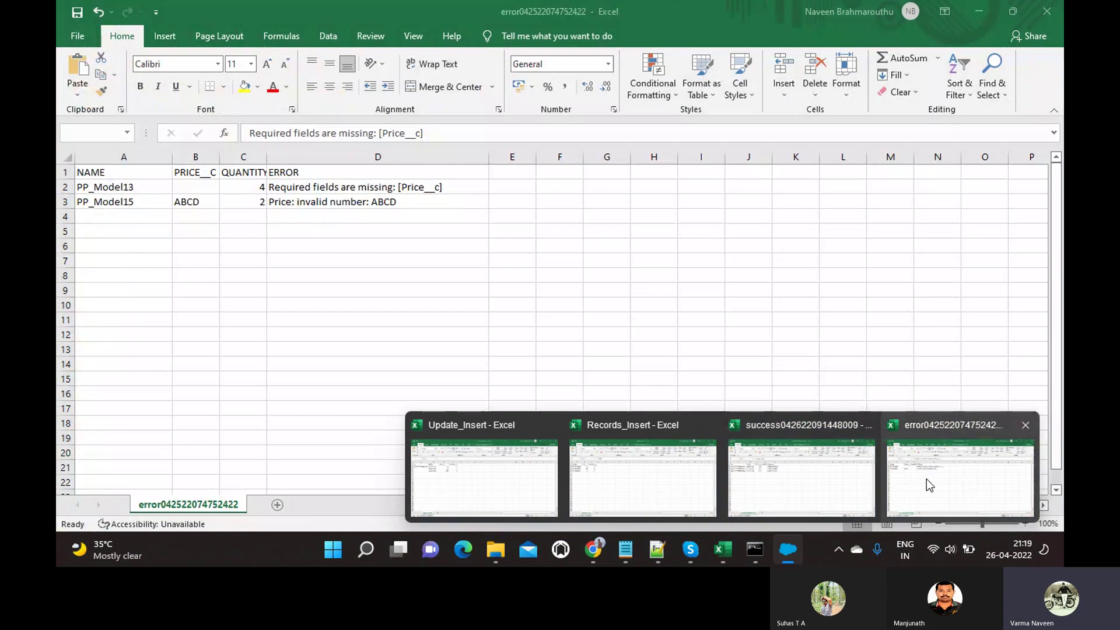
{"action": "mouse_move", "coordinate": [690, 452]}
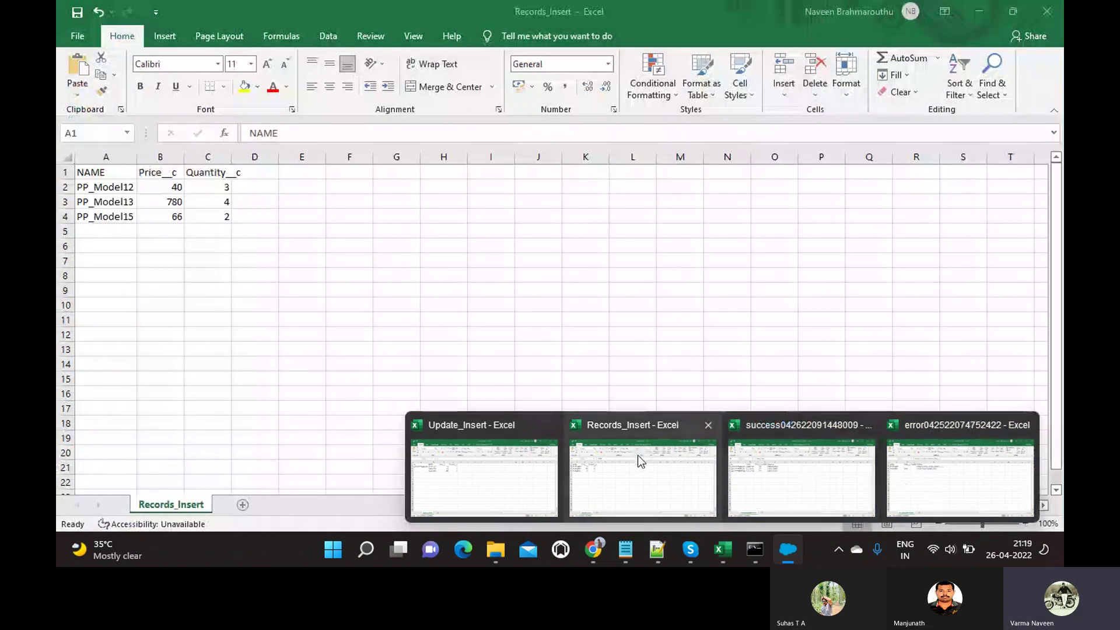
{"action": "mouse_move", "coordinate": [528, 466]}
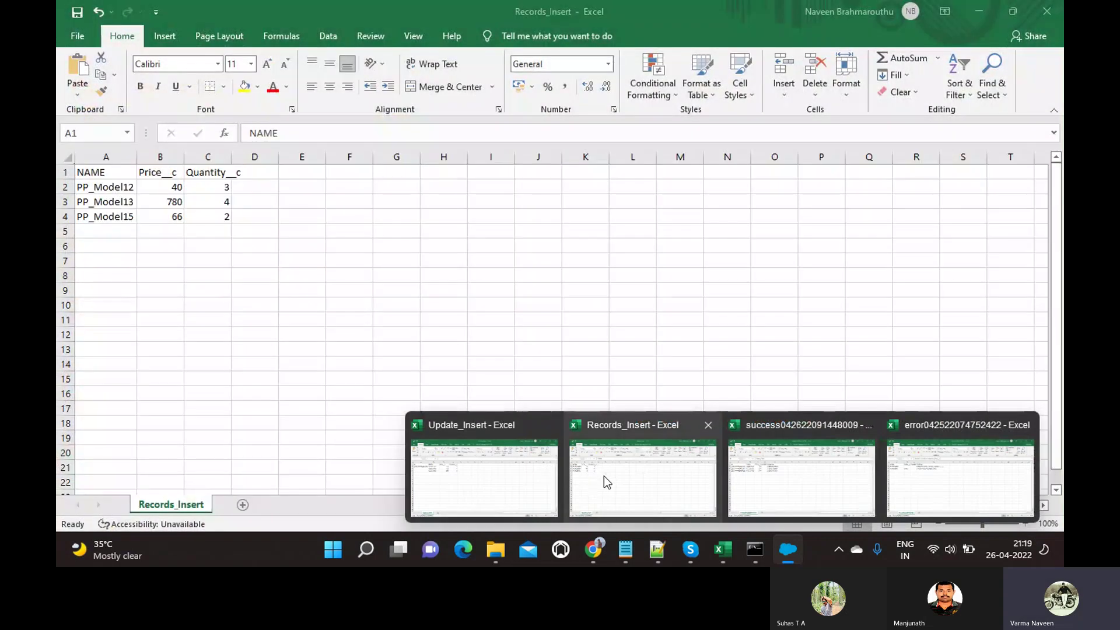
{"action": "left_click", "coordinate": [604, 476]}
{"action": "left_click_drag", "start_coordinate": [136, 156], "coordinate": [336, 166]}
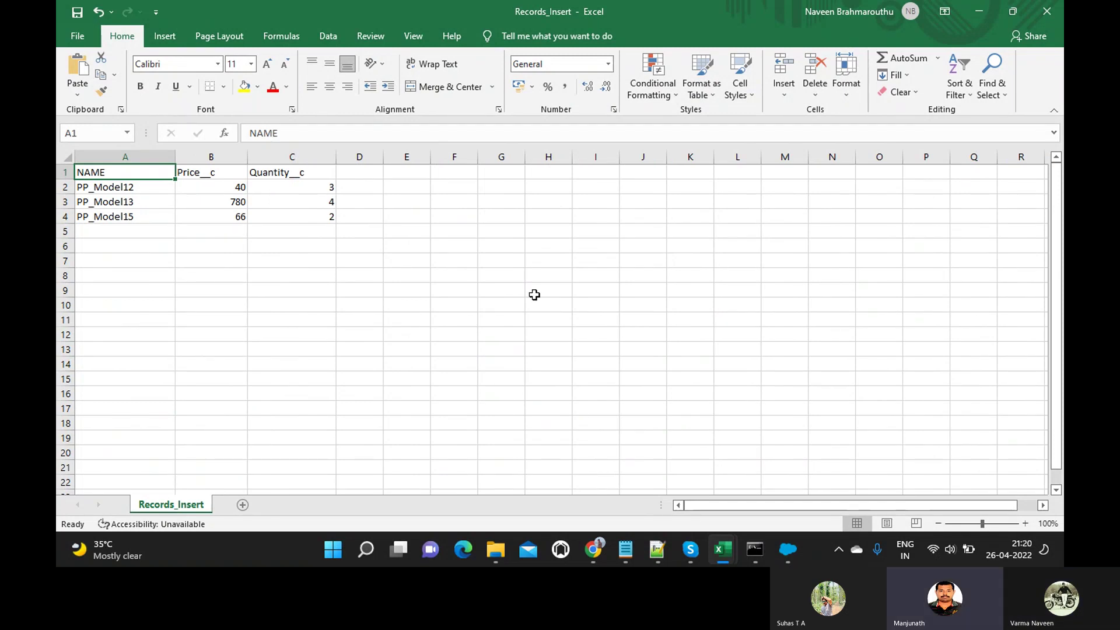
Try entering an ID header in cell E3, widen column E, then clear it.
{"action": "left_click", "coordinate": [415, 198]}
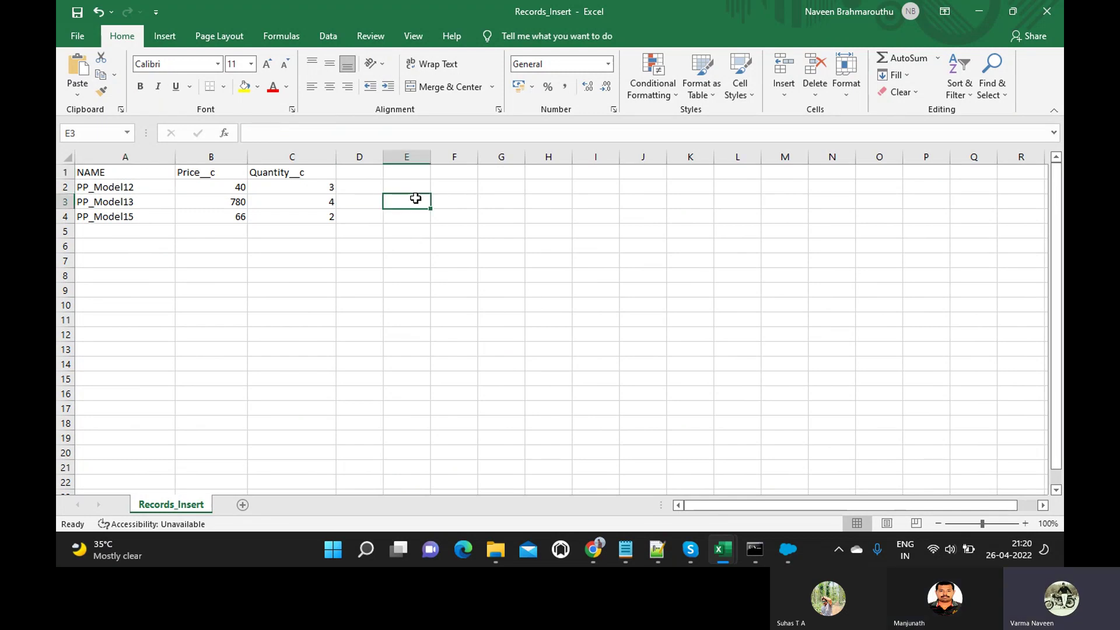
{"action": "type", "text": "ID"}
{"action": "key", "text": "Return"}
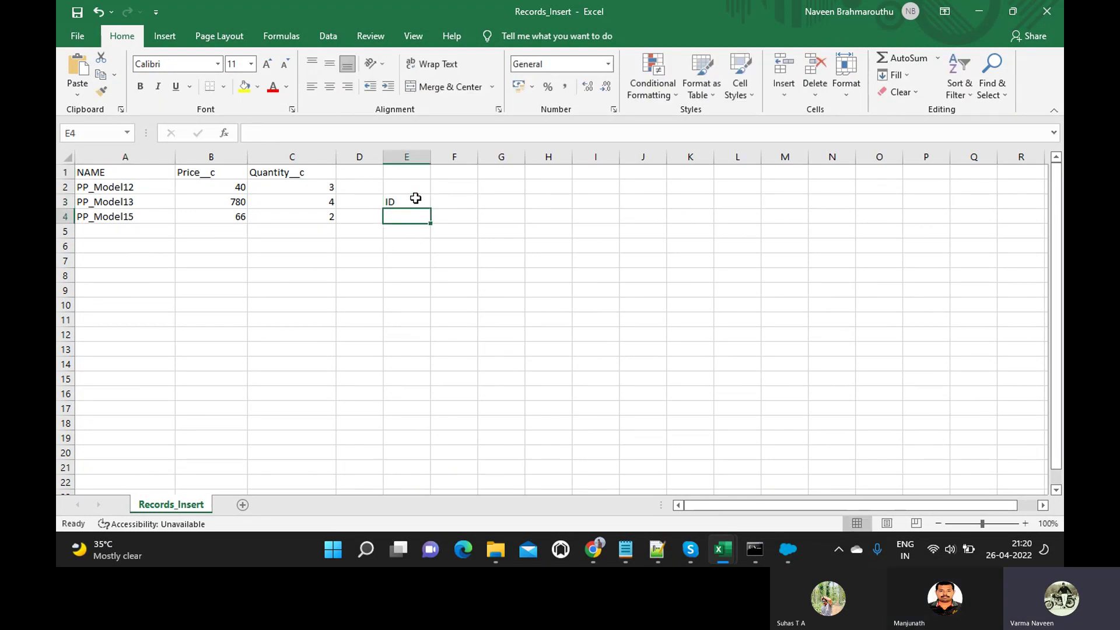
{"action": "left_click_drag", "start_coordinate": [433, 154], "coordinate": [453, 156]}
{"action": "left_click", "coordinate": [426, 199]}
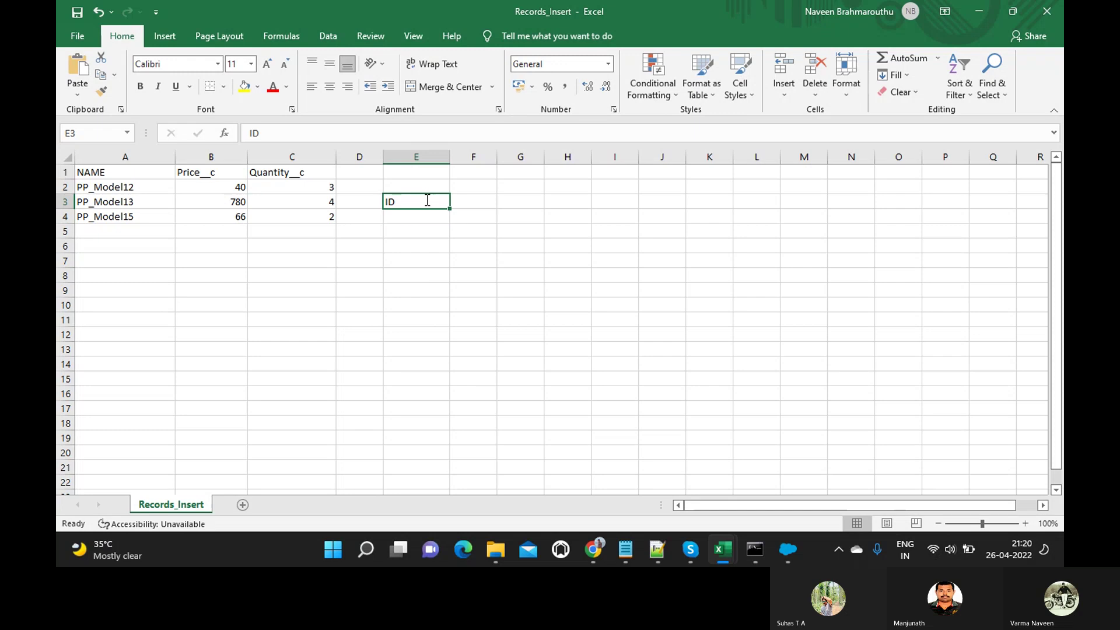
{"action": "type", "text": "ID"}
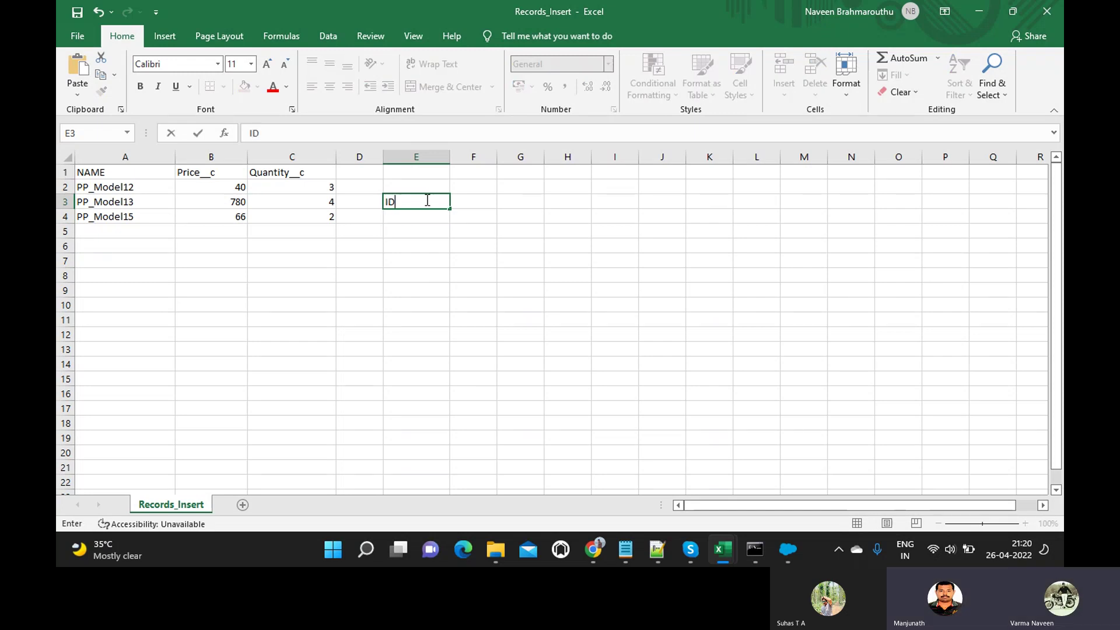
{"action": "key", "text": "Return"}
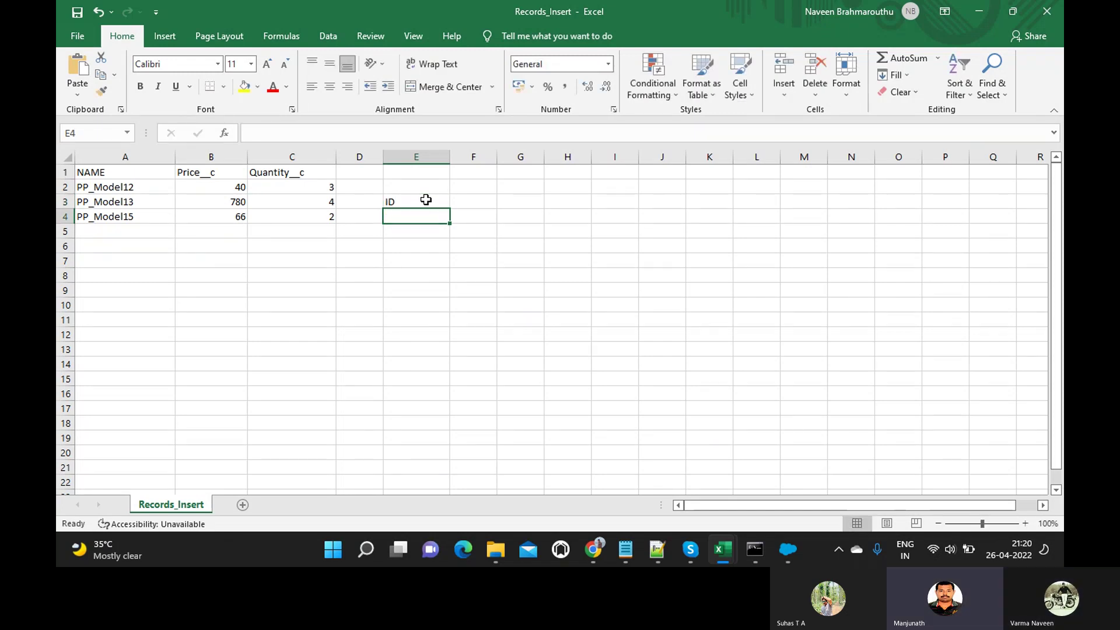
{"action": "left_click", "coordinate": [425, 200]}
{"action": "key", "text": "Delete"}
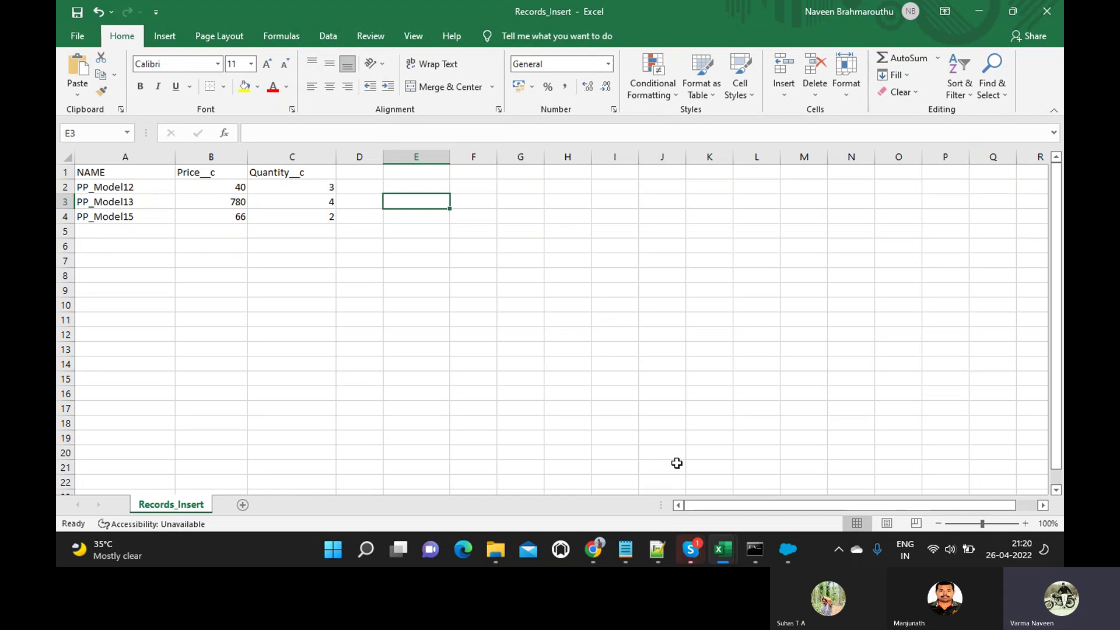
Hide the Skype call window, then enter and again clear the ID header in E3.
{"action": "mouse_move", "coordinate": [694, 548]}
{"action": "left_click", "coordinate": [660, 488]}
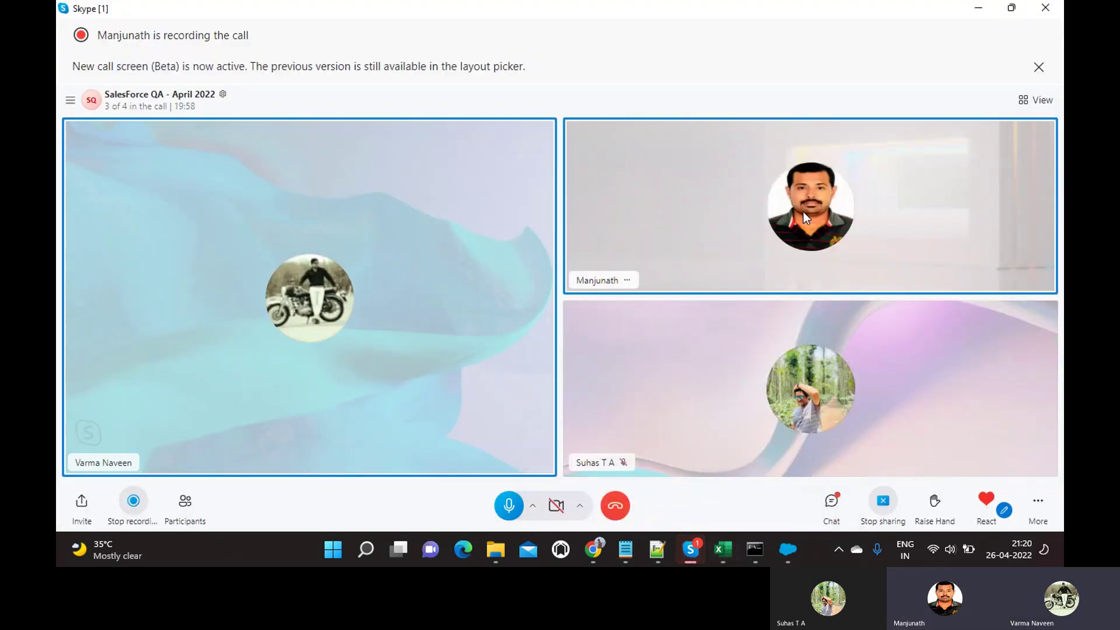
{"action": "left_click", "coordinate": [978, 8]}
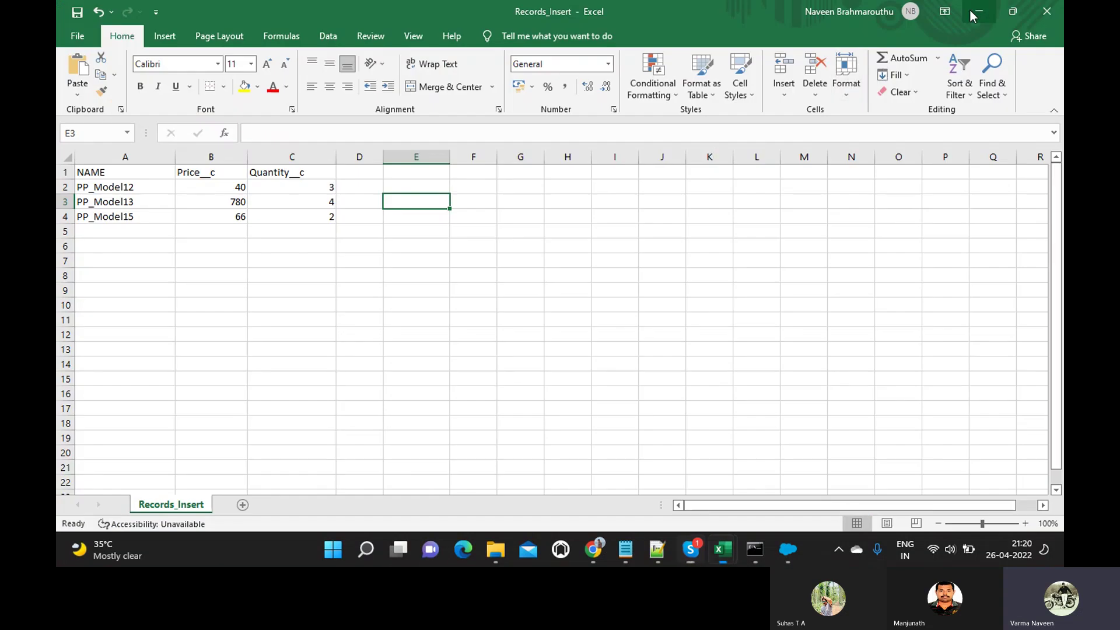
{"action": "type", "text": "ID"}
{"action": "key", "text": "Return"}
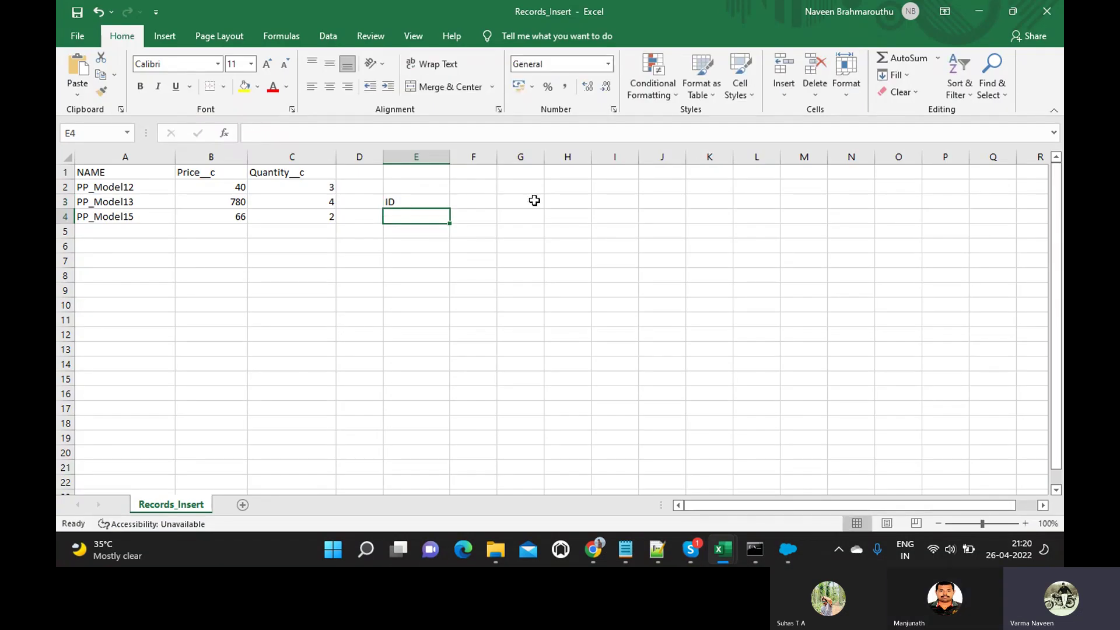
{"action": "left_click", "coordinate": [400, 203]}
{"action": "key", "text": "Delete"}
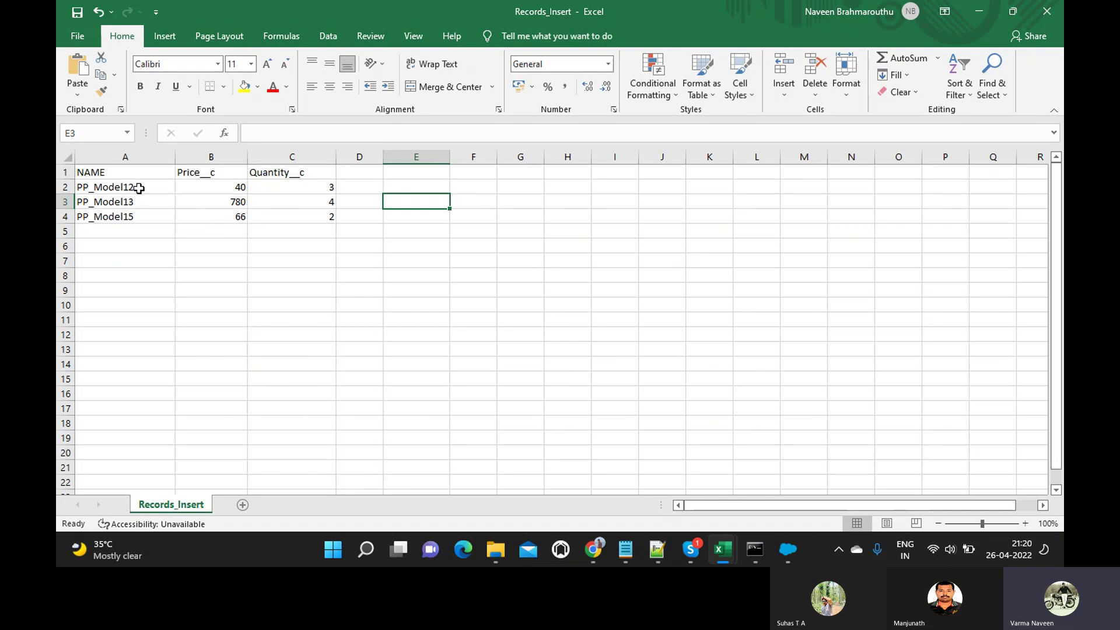
{"action": "mouse_move", "coordinate": [723, 550]}
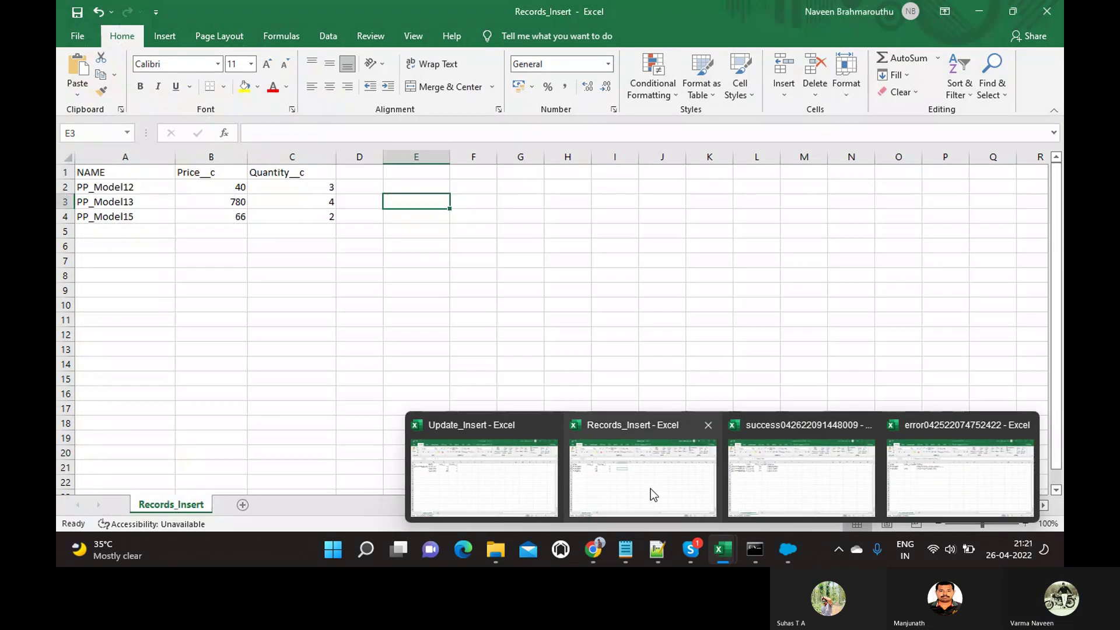
In Update_Insert, delete columns B–D (NAME, Price__c, Quantity__c) and check the remaining ID in A2.
{"action": "left_click", "coordinate": [527, 484]}
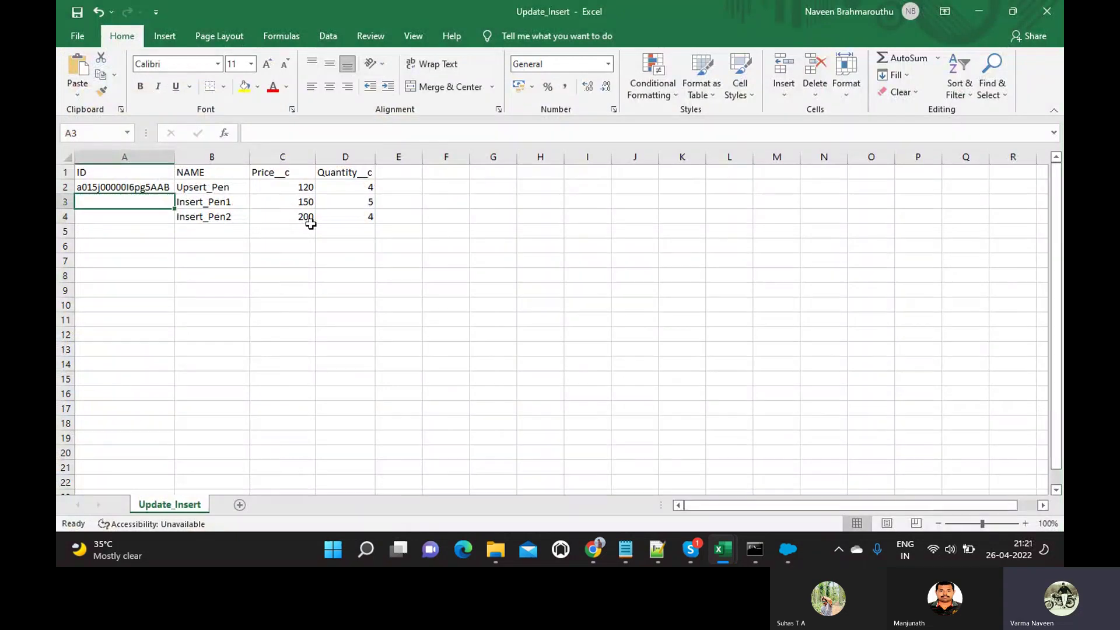
{"action": "left_click", "coordinate": [193, 156]}
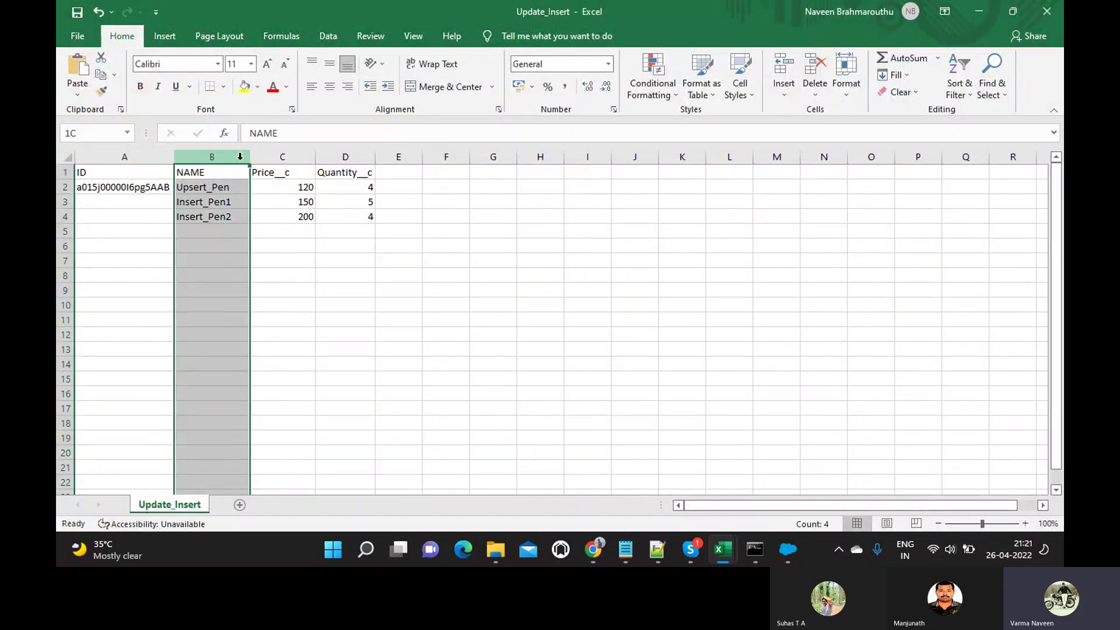
{"action": "left_click", "coordinate": [329, 157], "text": "shift"}
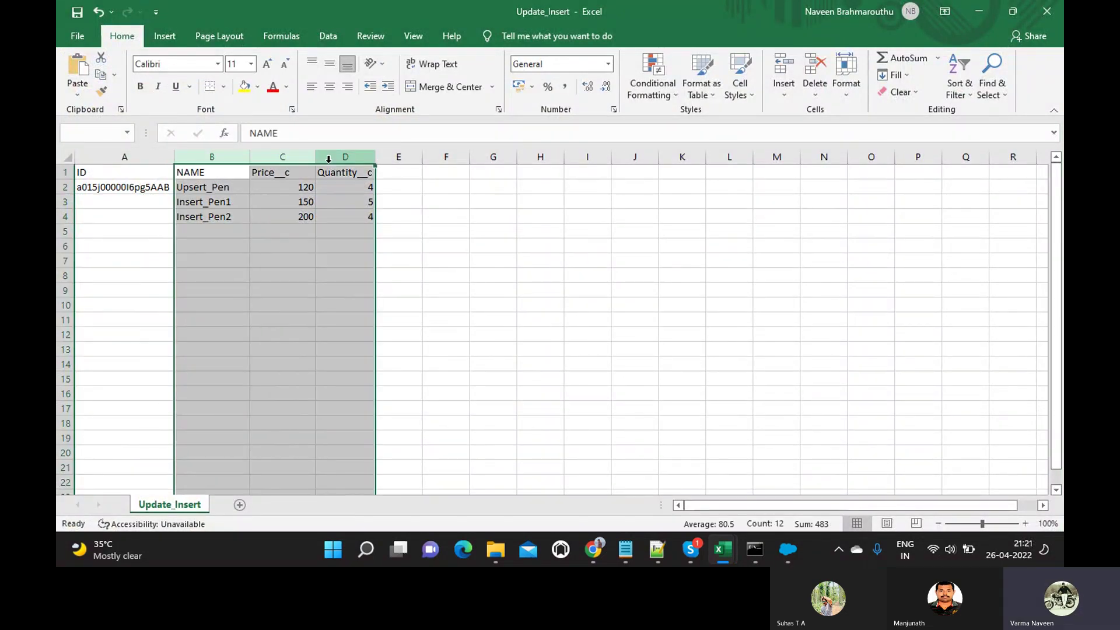
{"action": "right_click", "coordinate": [328, 159]}
{"action": "left_click", "coordinate": [350, 282]}
{"action": "left_click", "coordinate": [111, 173]}
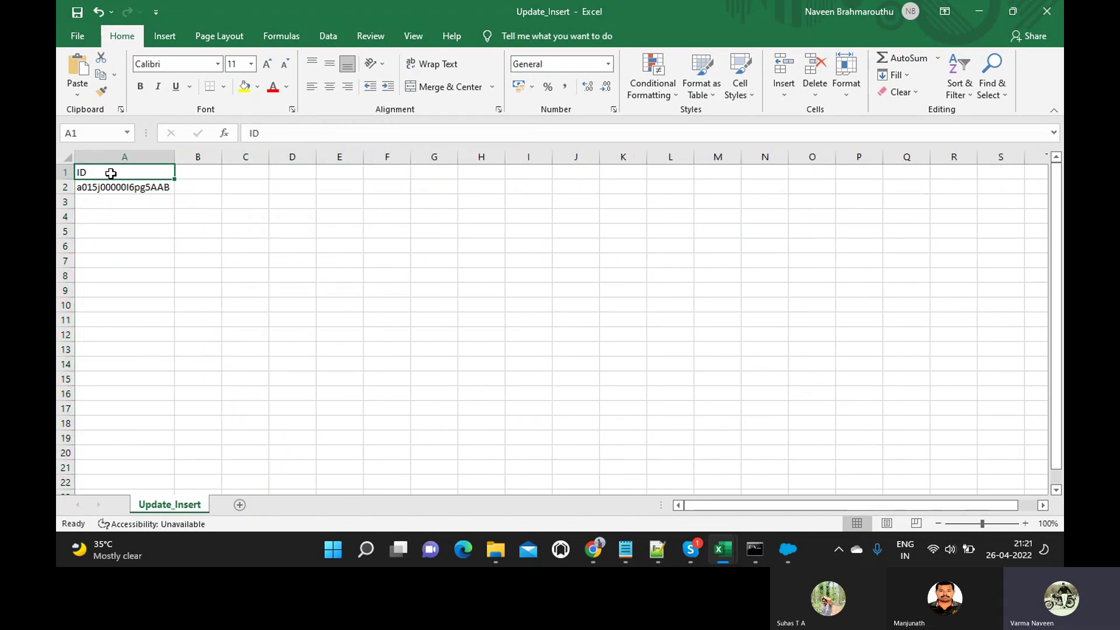
{"action": "left_click", "coordinate": [109, 185]}
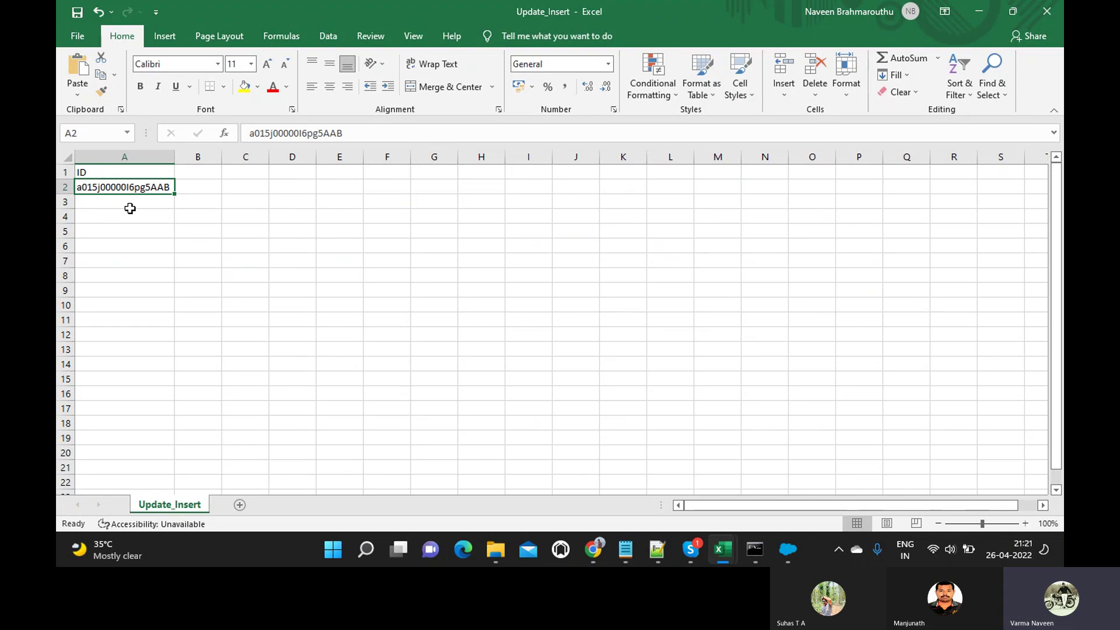
Copy the New Process Pen record ID from its Salesforce page URL into cell A2.
{"action": "mouse_move", "coordinate": [607, 551]}
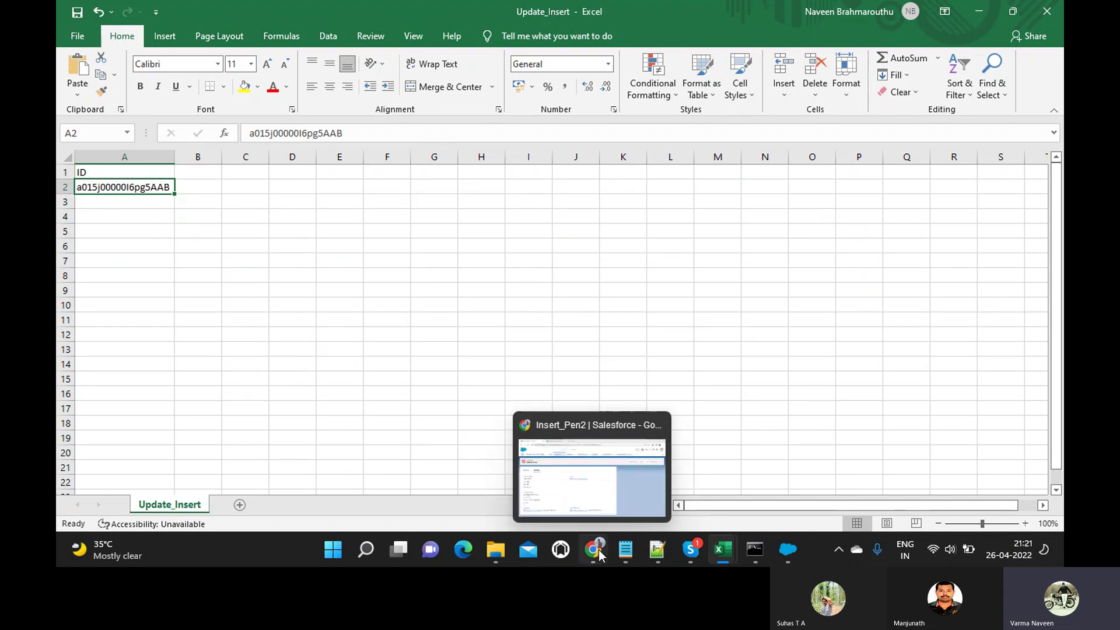
{"action": "left_click", "coordinate": [605, 479]}
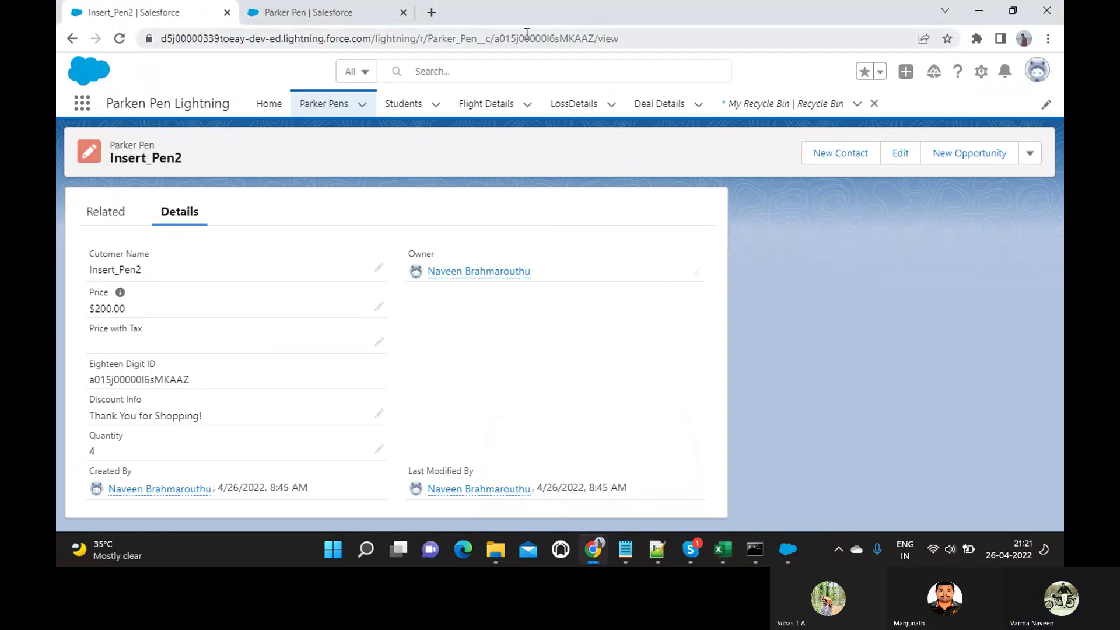
{"action": "left_click", "coordinate": [333, 105]}
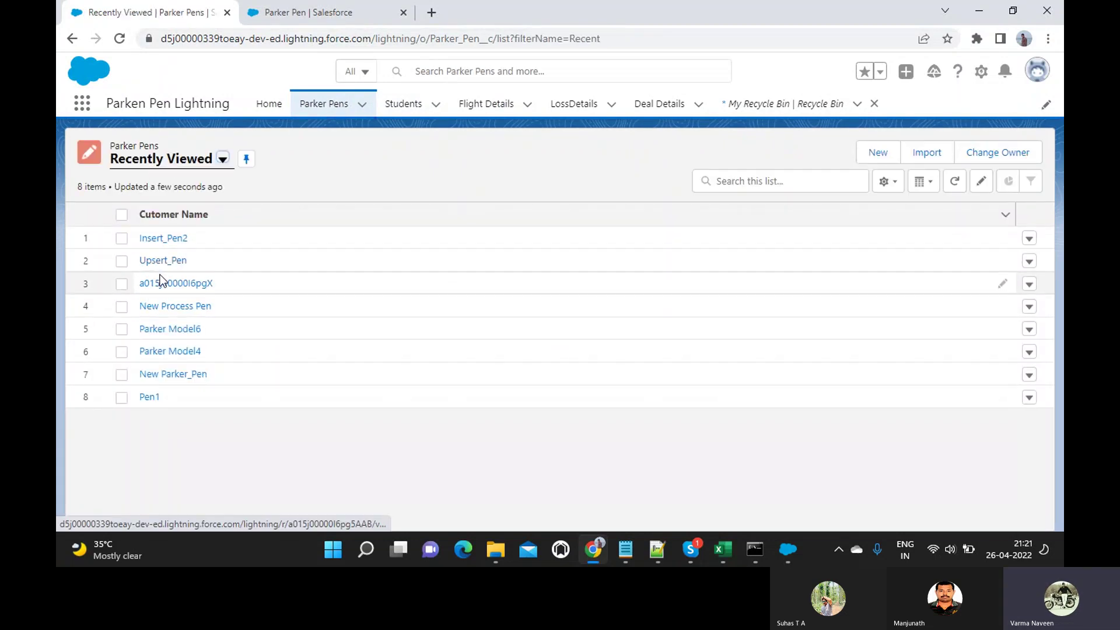
{"action": "left_click", "coordinate": [157, 307]}
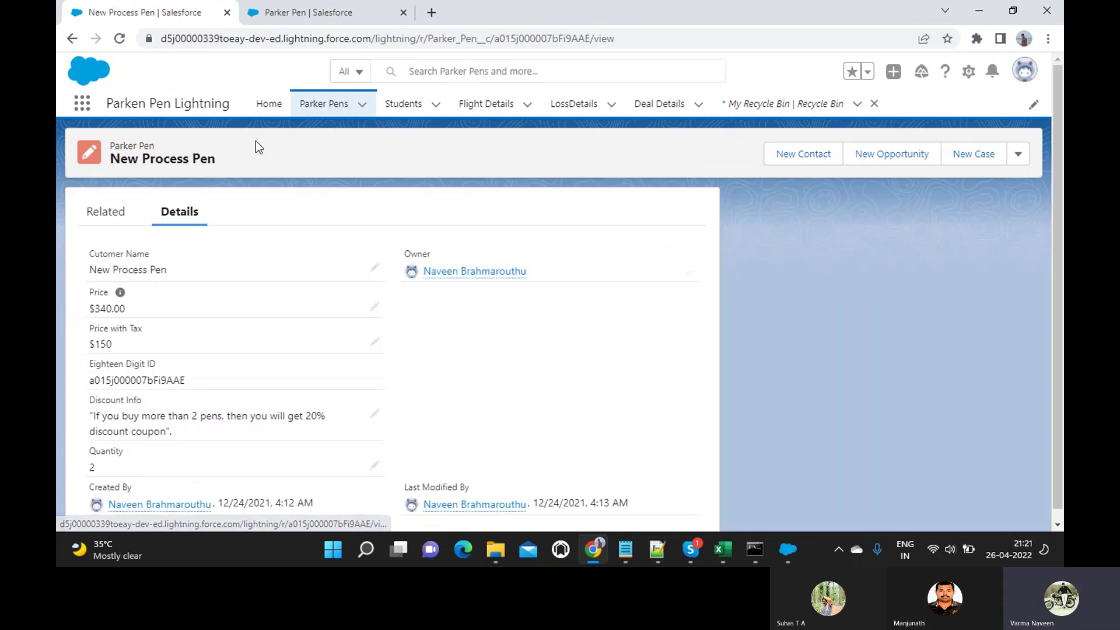
{"action": "double_click", "coordinate": [519, 38]}
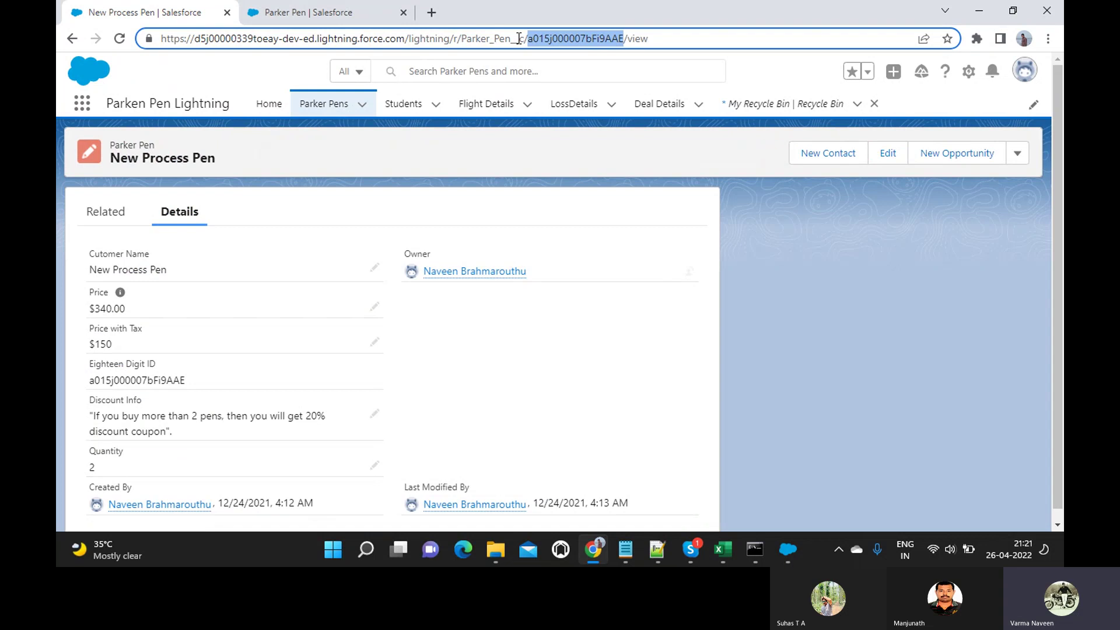
{"action": "key", "text": "alt+Tab"}
{"action": "left_click", "coordinate": [308, 133]}
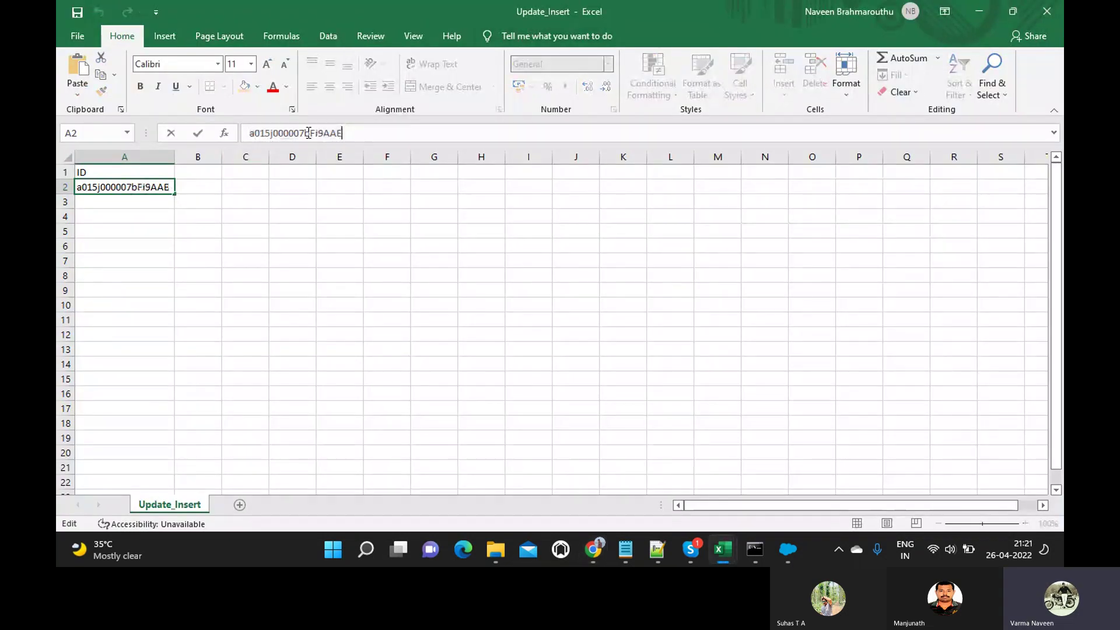
{"action": "key", "text": "Return"}
Copy the New_Parker_Pen record ID from its page URL into cell A3.
{"action": "key", "text": "alt+Tab"}
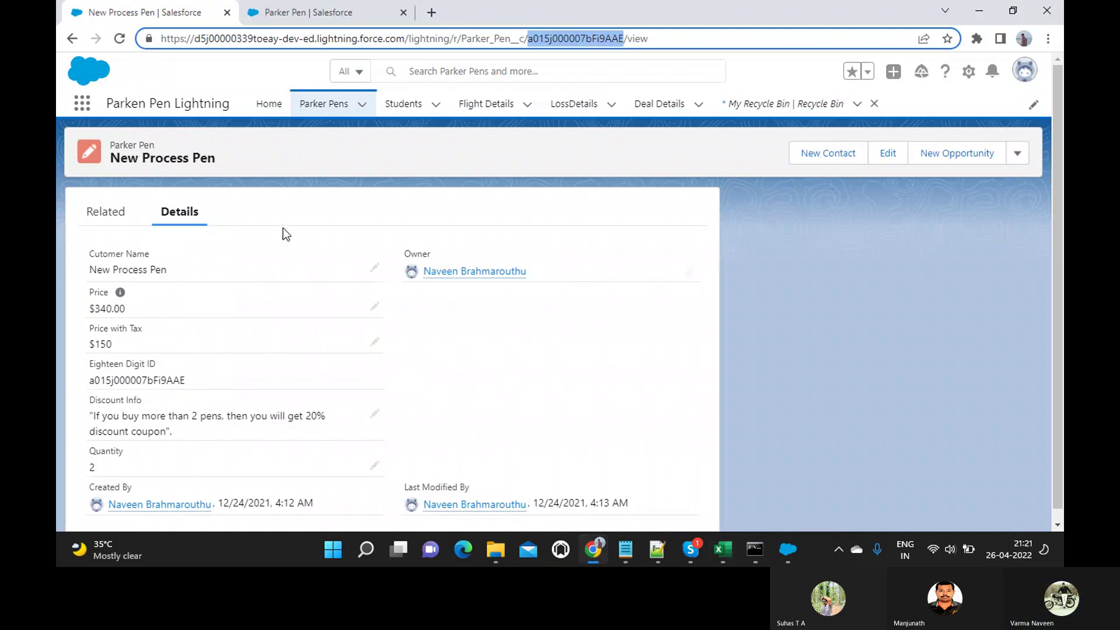
{"action": "left_click", "coordinate": [324, 104]}
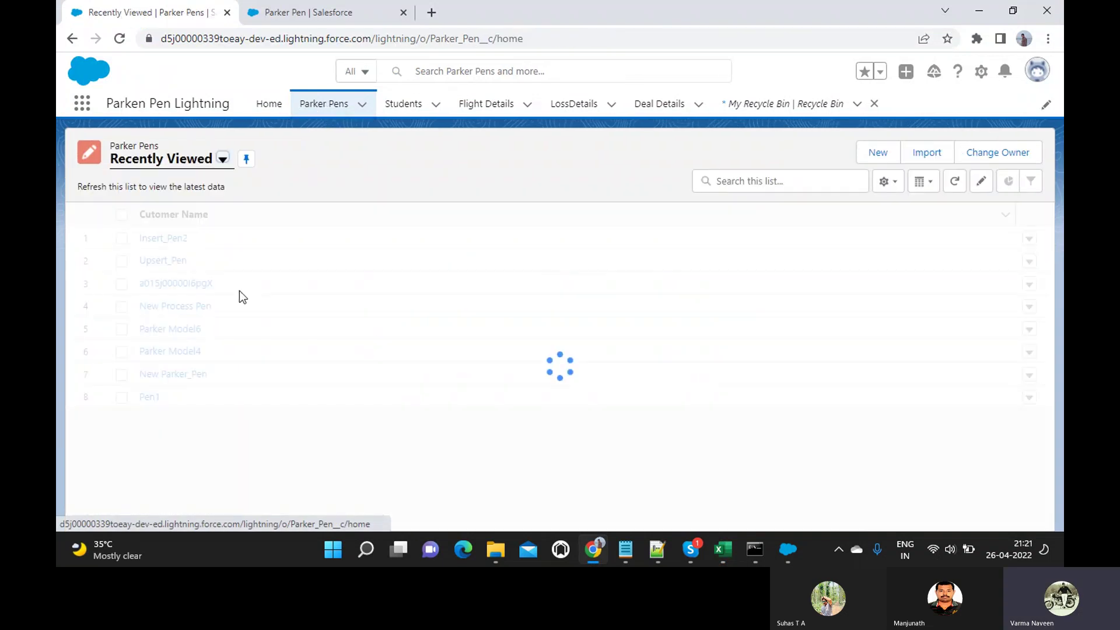
{"action": "left_click", "coordinate": [171, 376]}
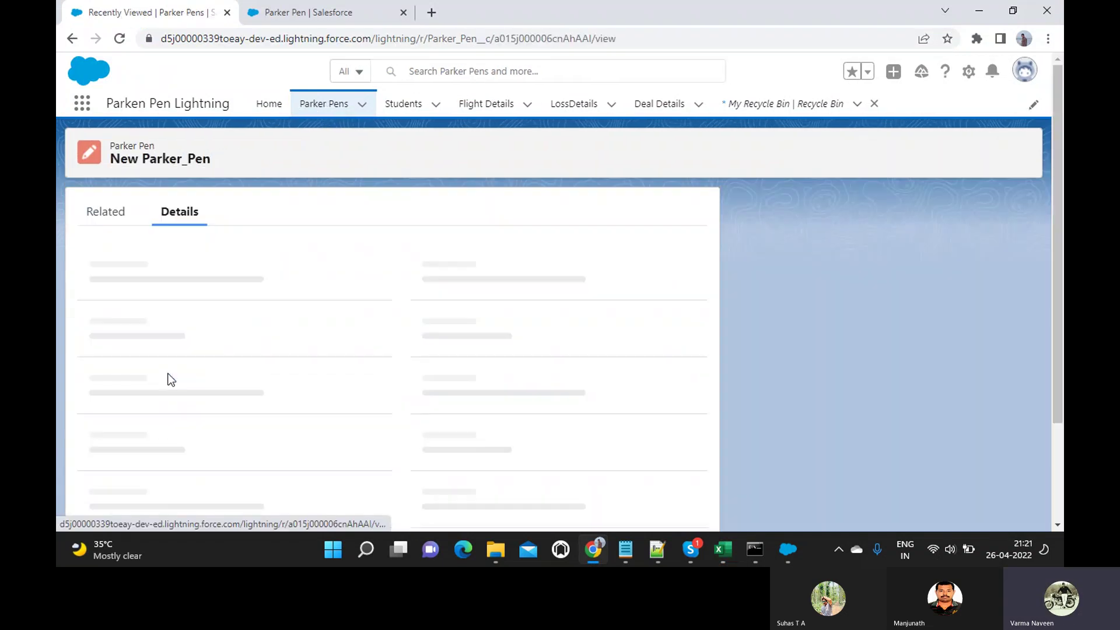
{"action": "double_click", "coordinate": [532, 39]}
{"action": "key", "text": "ctrl+c"}
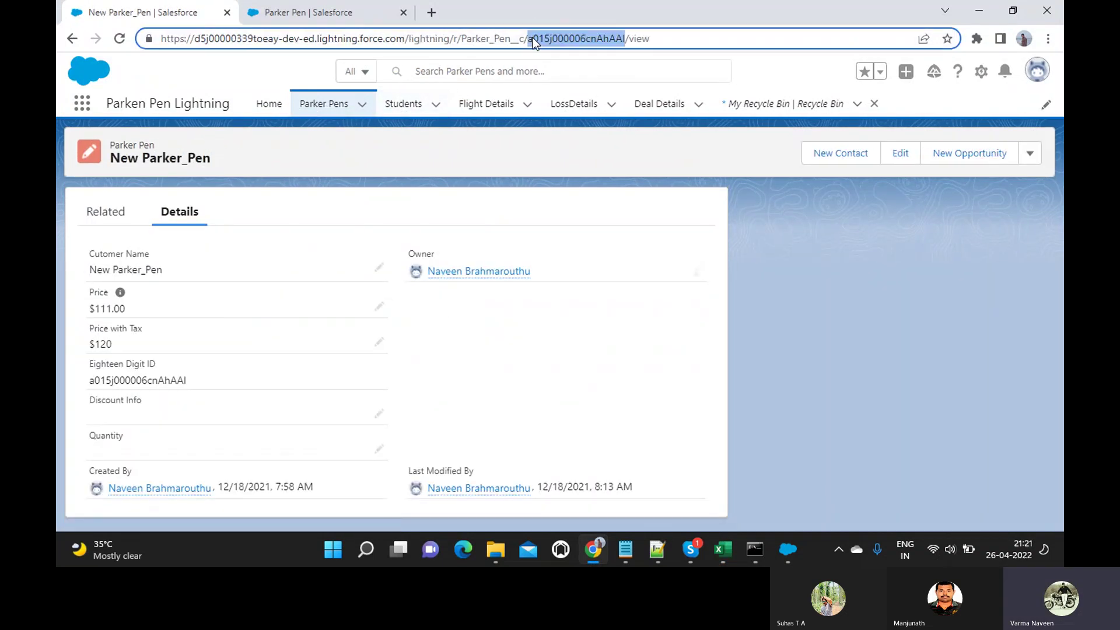
{"action": "key", "text": "alt+Tab"}
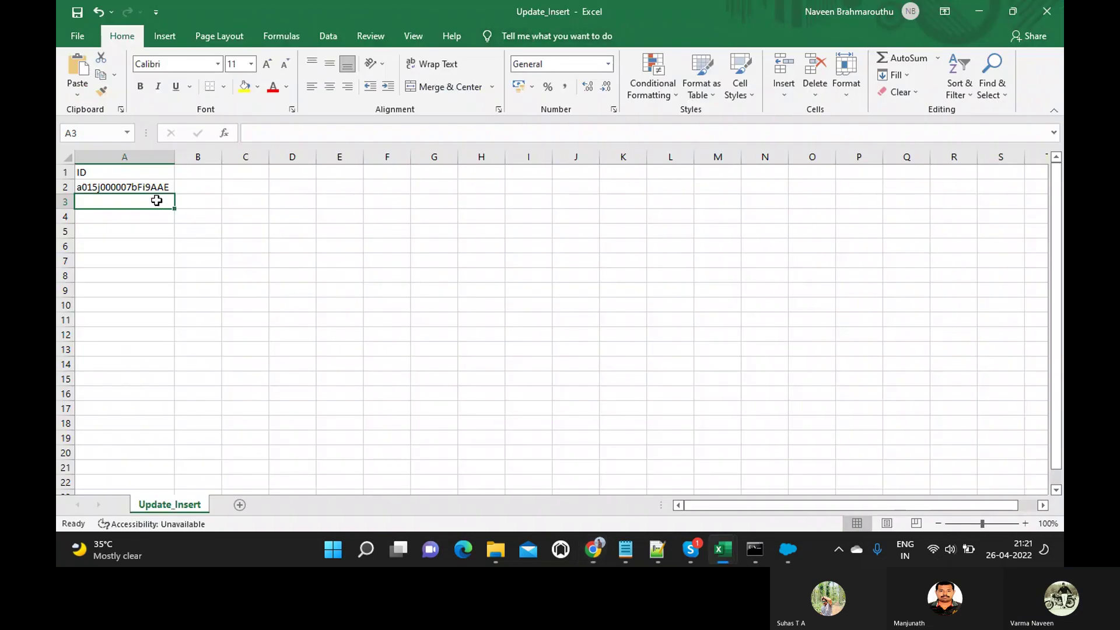
{"action": "key", "text": "ctrl+v"}
{"action": "key", "text": "Return"}
{"action": "key", "text": "alt+Tab"}
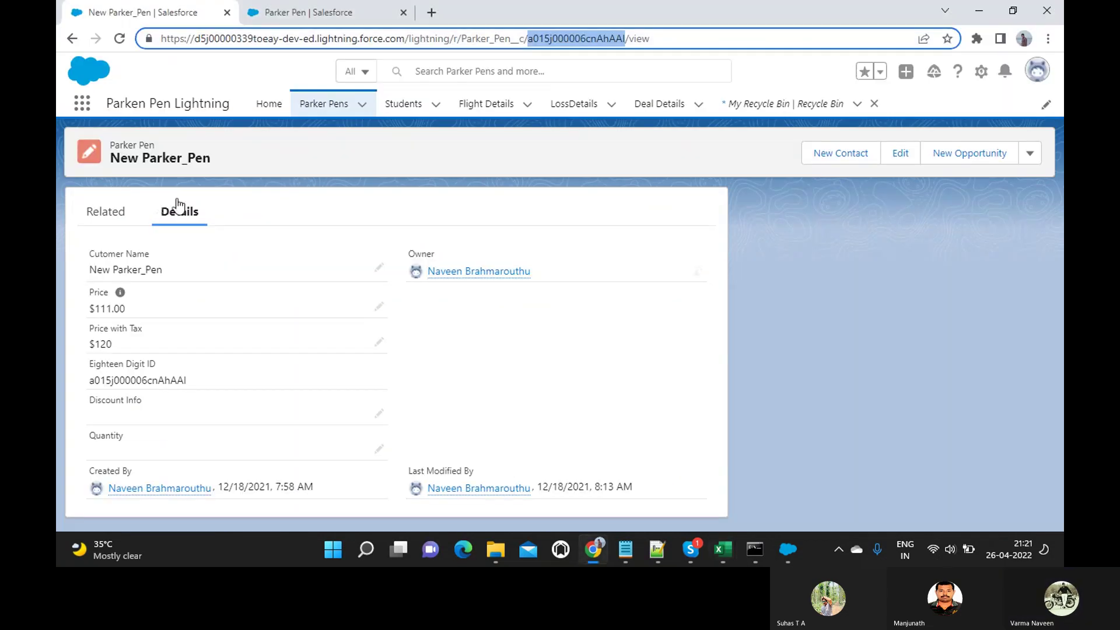
{"action": "key", "text": "alt+Tab"}
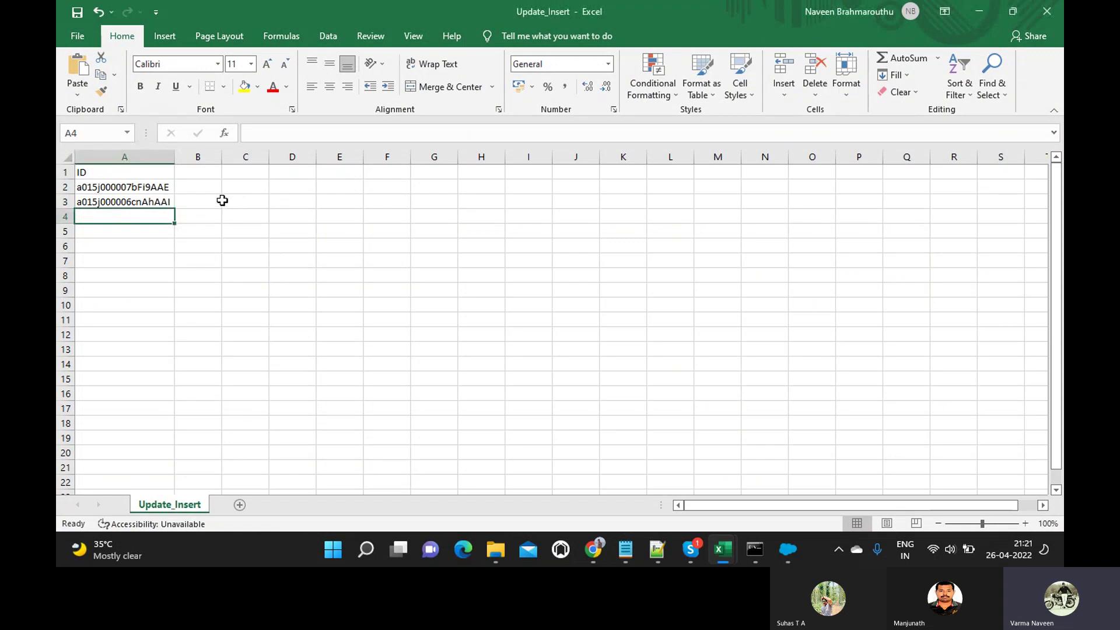
{"action": "left_click", "coordinate": [224, 201]}
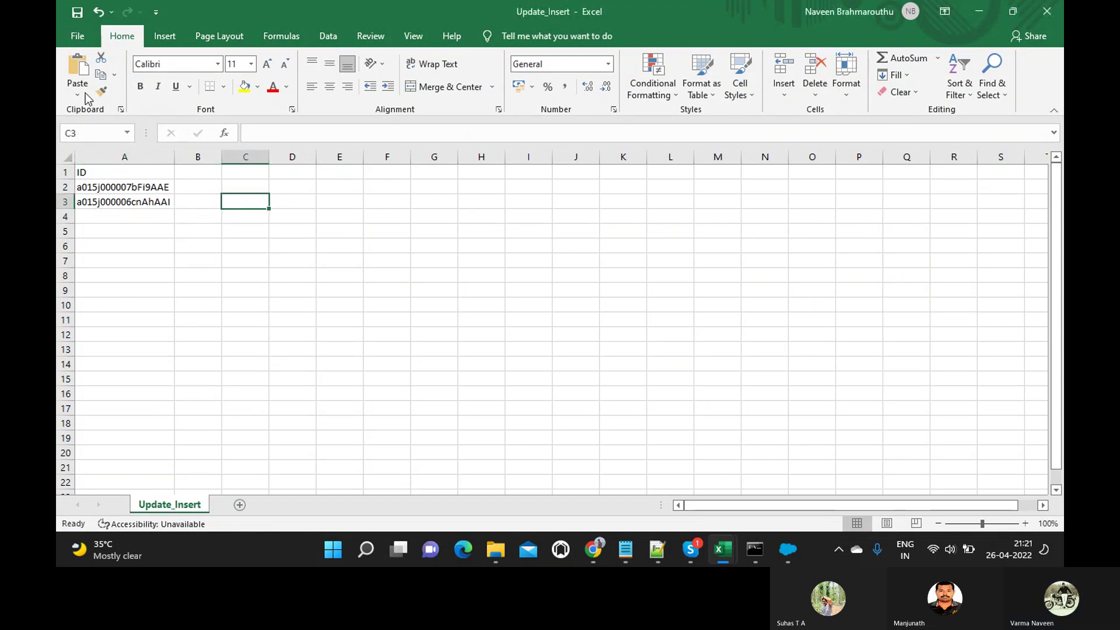
{"action": "left_click", "coordinate": [76, 36]}
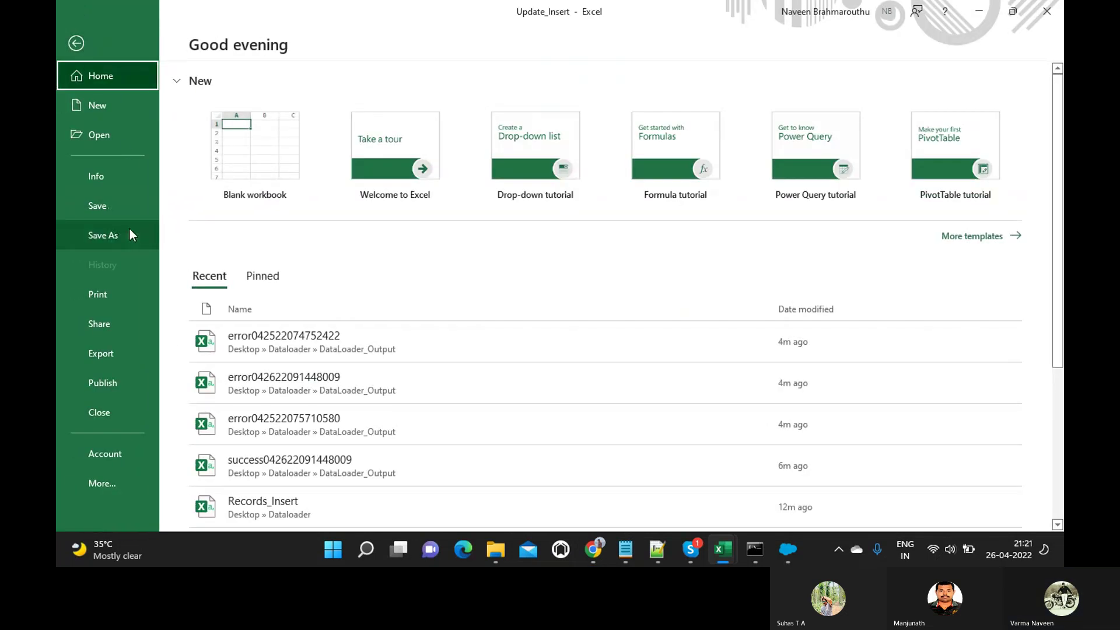
Save the workbook as Delete_Ops in the Dataloader folder.
{"action": "left_click", "coordinate": [126, 233]}
{"action": "left_click", "coordinate": [504, 214]}
{"action": "type", "text": "Delete_Ops"}
{"action": "key", "text": "Return"}
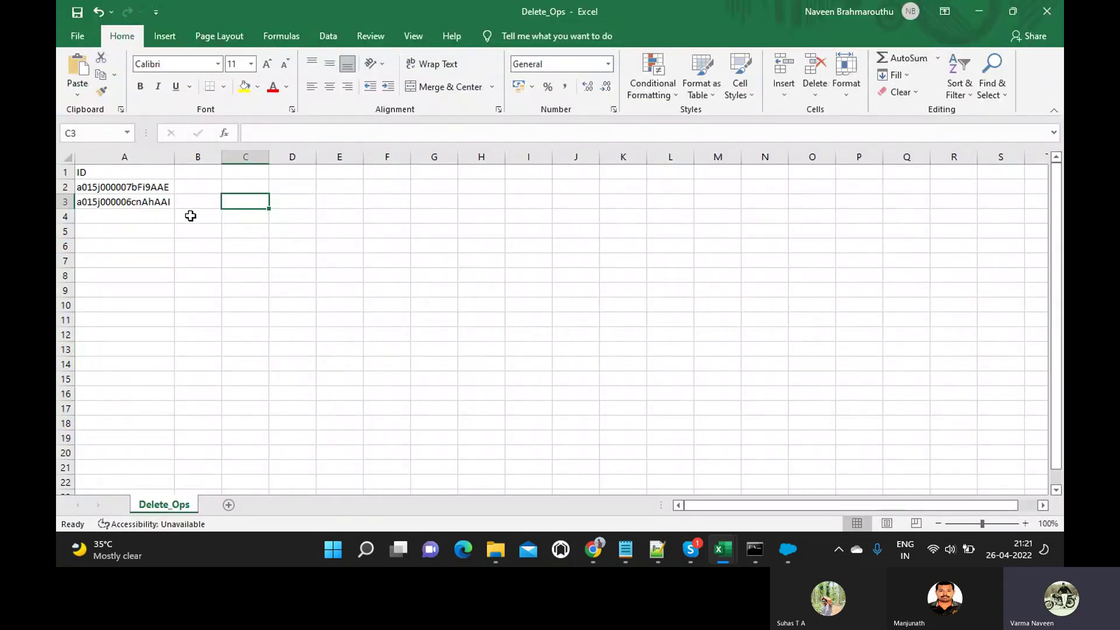
Check the ID header in A1 and select the two record IDs in A2:A3.
{"action": "left_click", "coordinate": [103, 175]}
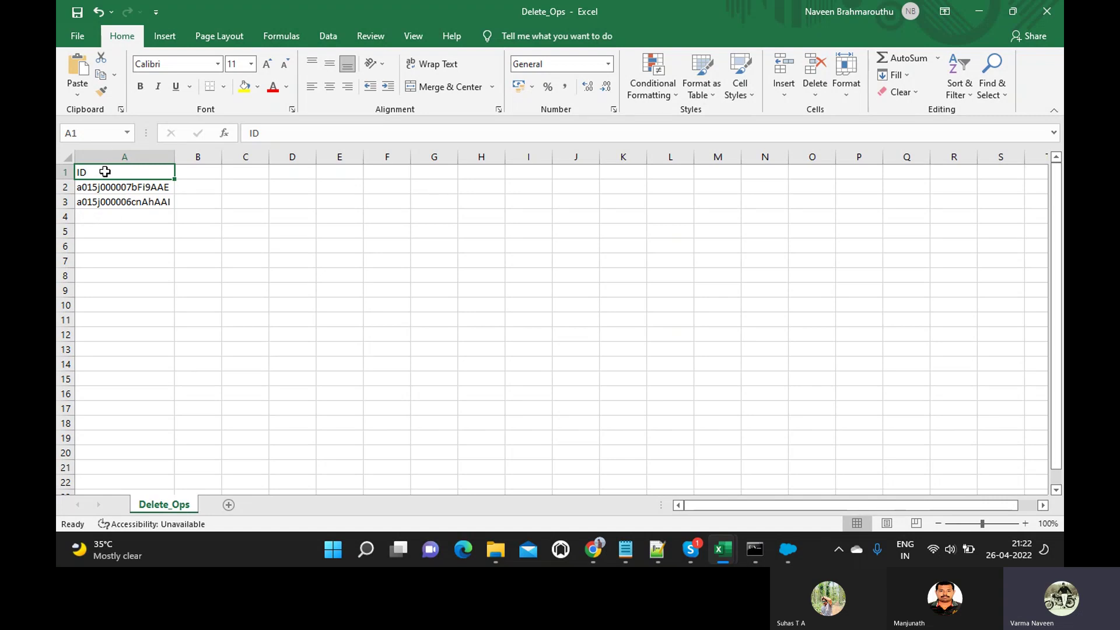
{"action": "left_click", "coordinate": [93, 186]}
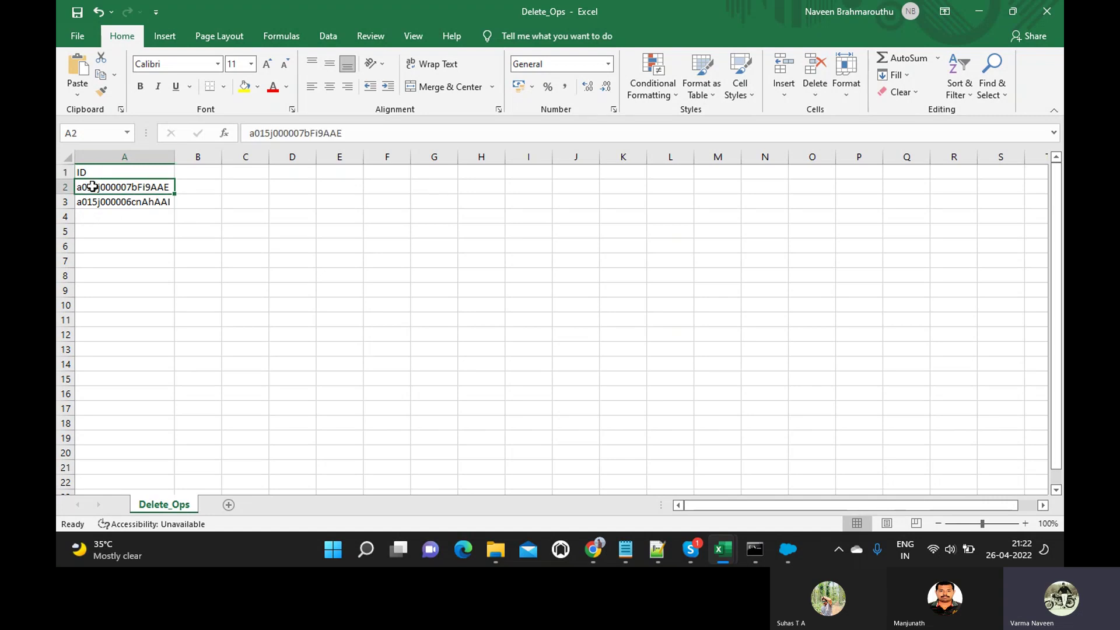
{"action": "left_click", "coordinate": [93, 205], "text": "shift"}
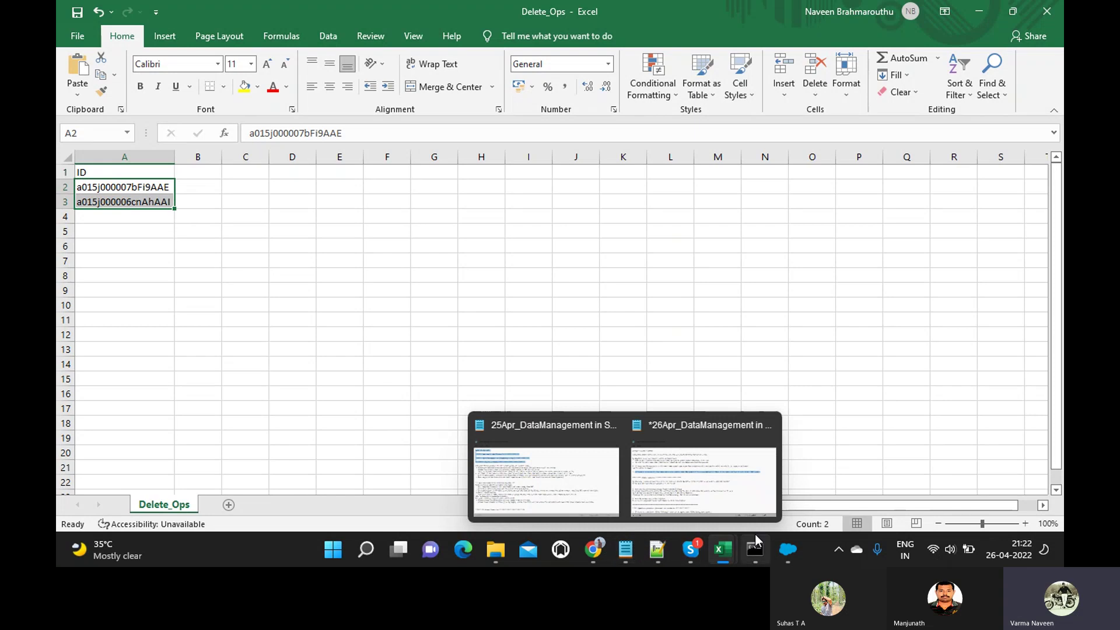
Start a Delete job, filter objects by 'Par' and select Parker Pen (Parker_Pen__c).
{"action": "left_click", "coordinate": [783, 554]}
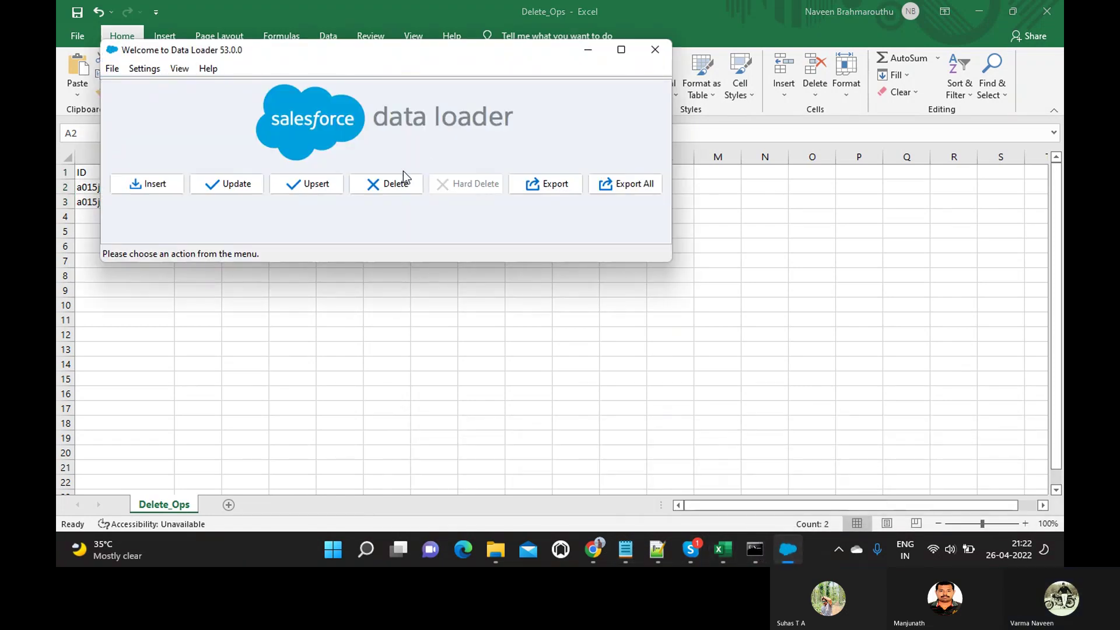
{"action": "left_click", "coordinate": [382, 183]}
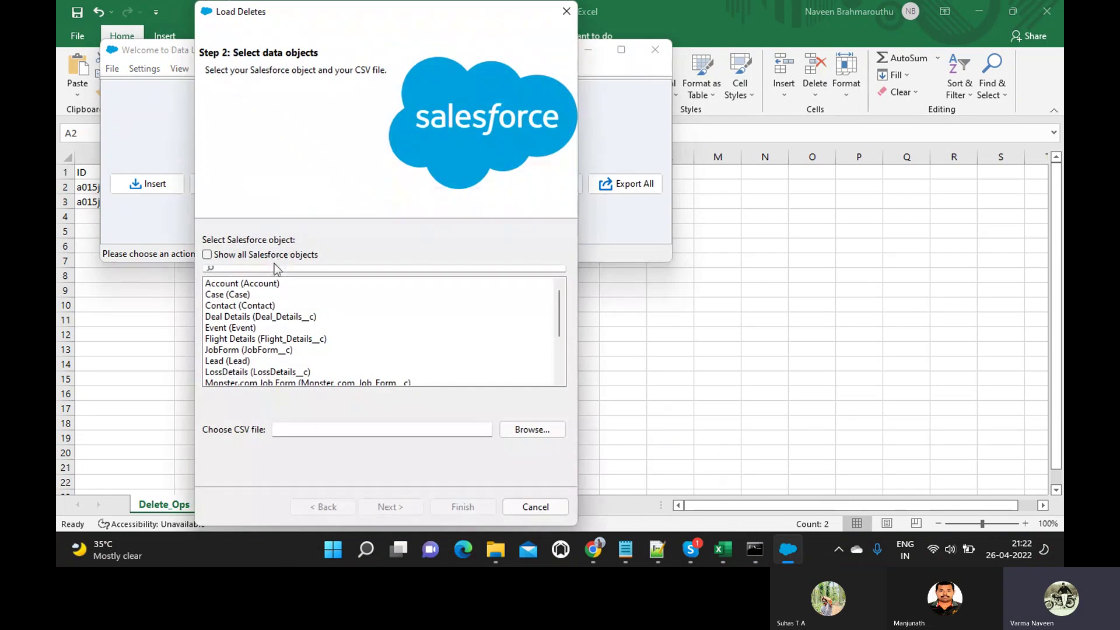
{"action": "left_click", "coordinate": [264, 267]}
{"action": "type", "text": "Par"}
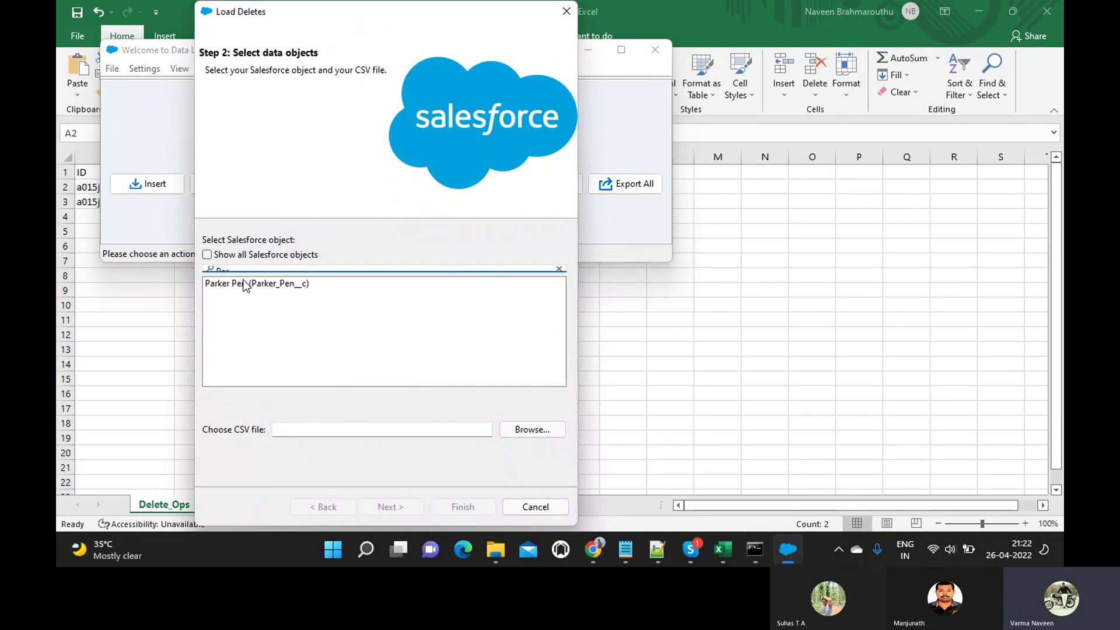
{"action": "left_click", "coordinate": [245, 285]}
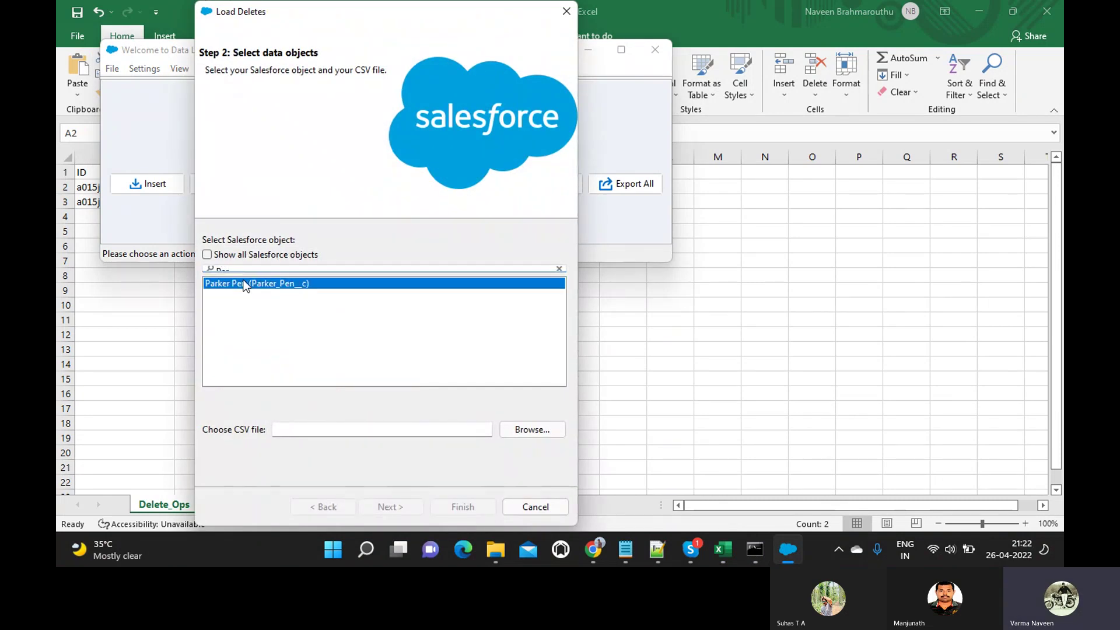